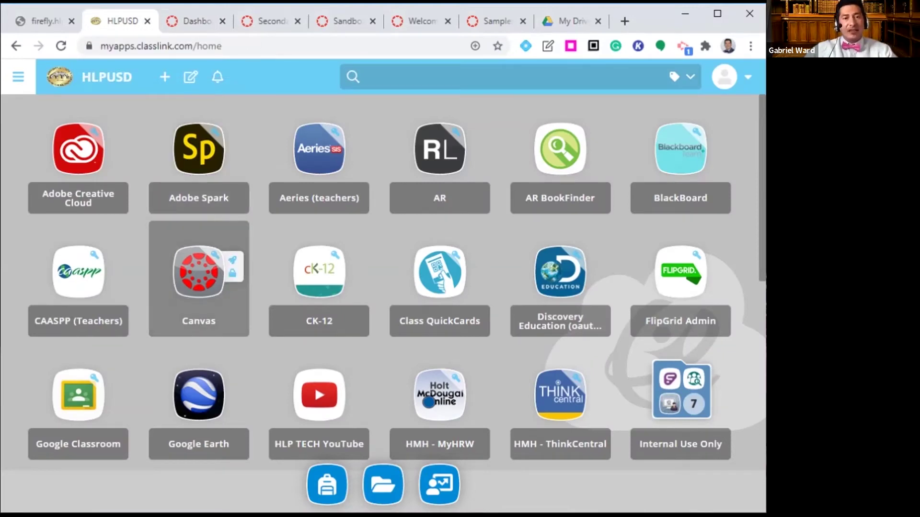
Open Canvas from the ClassLink app page and look over the published and unpublished courses on the dashboard
click(198, 278)
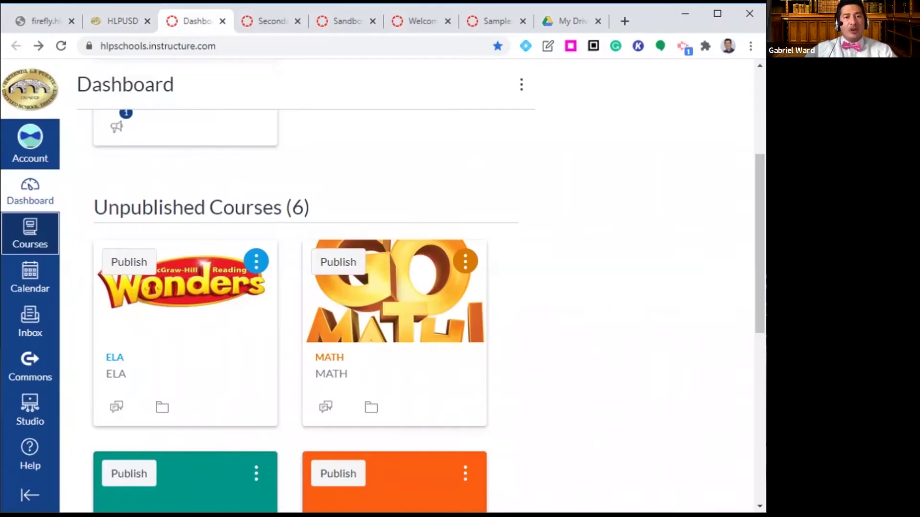
scroll(306, 288, up, 5)
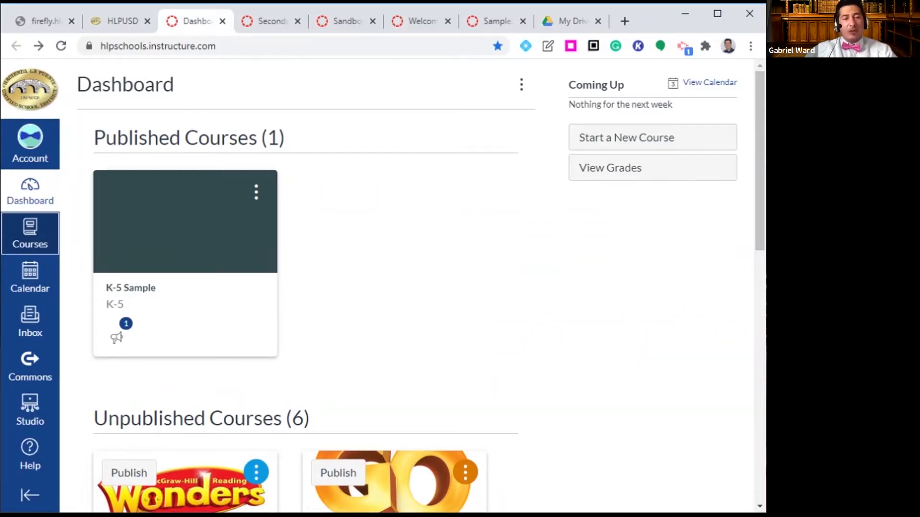
scroll(307, 287, down, 4)
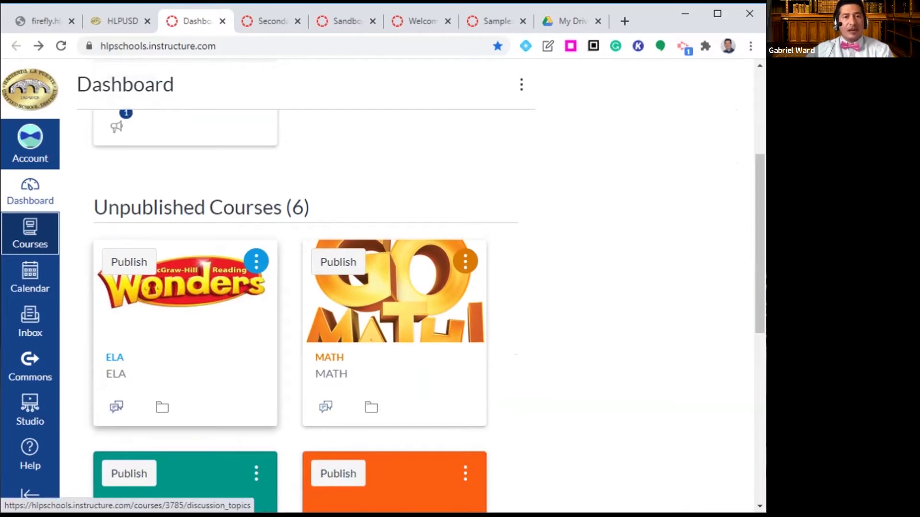
scroll(117, 407, up, 1)
scroll(117, 443, up, 2)
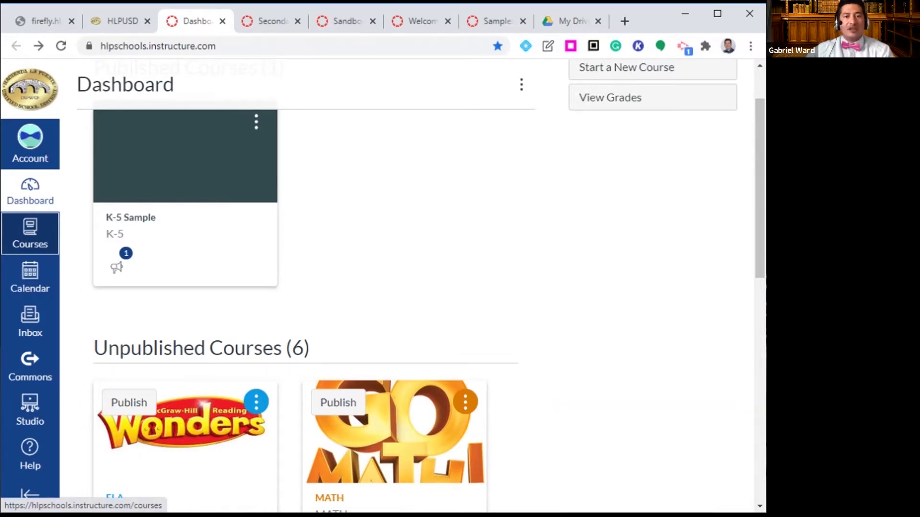
View the full list of all courses, including their published status, and return to the course dashboard
click(30, 234)
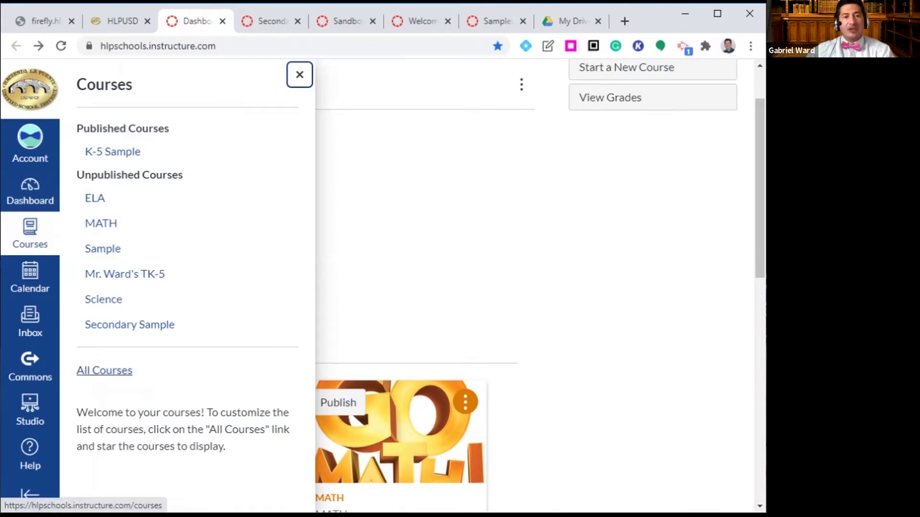
click(104, 371)
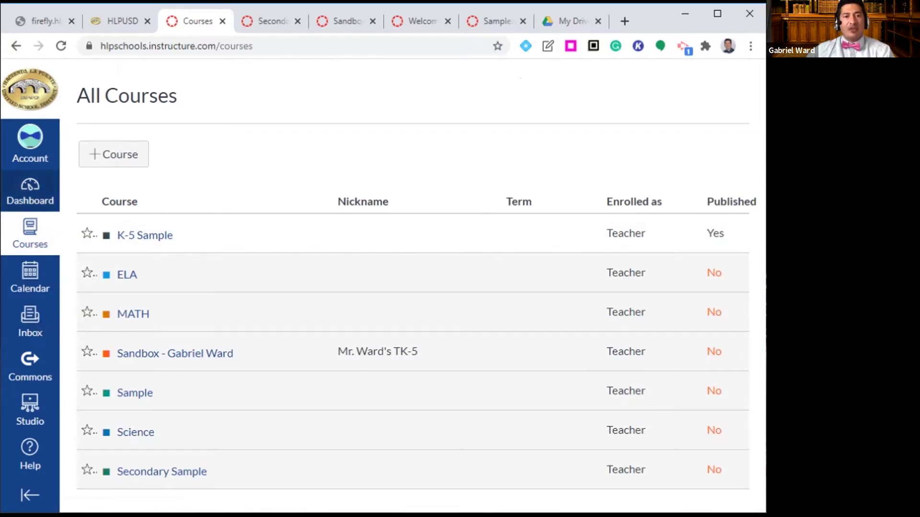
click(30, 192)
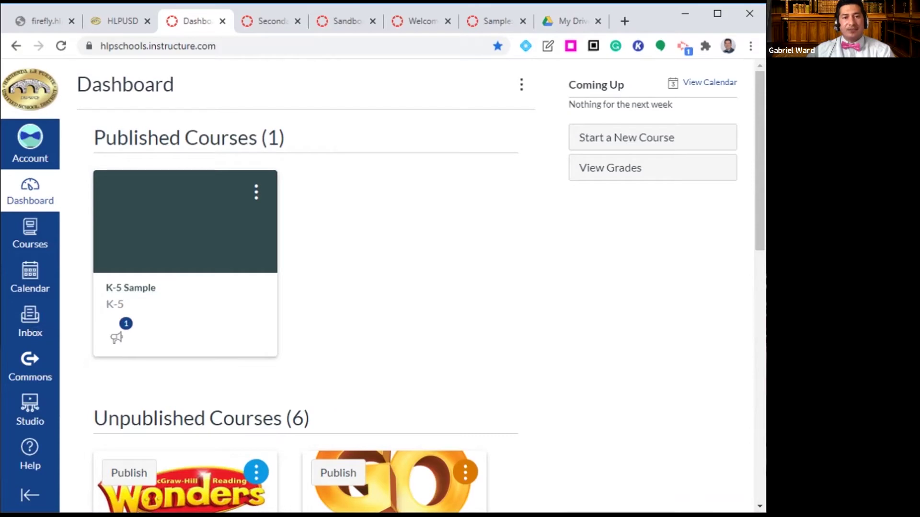
scroll(307, 288, down, 2)
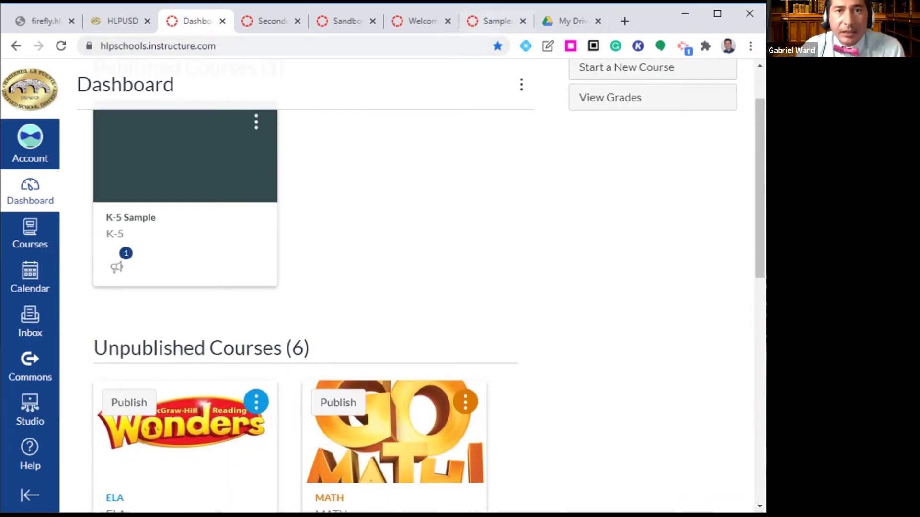
Switch to the Sample course, view its home page and open the course settings
click(493, 21)
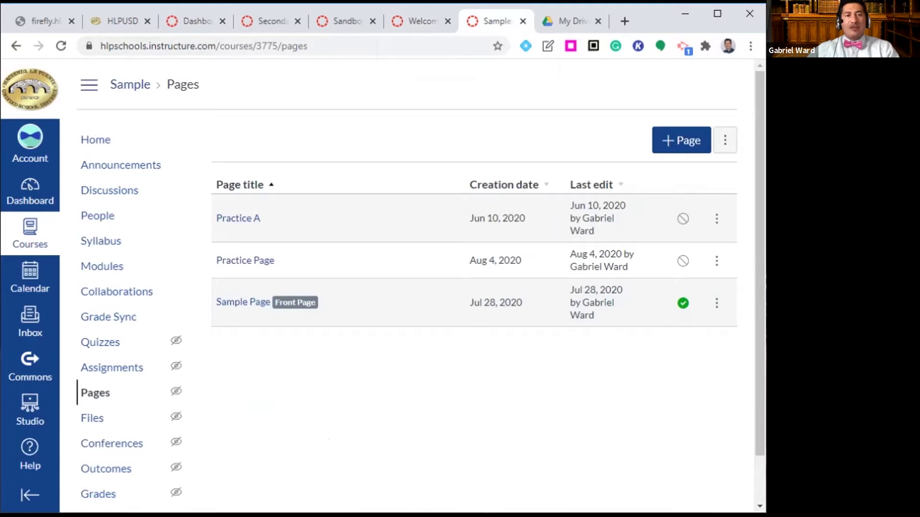
click(95, 140)
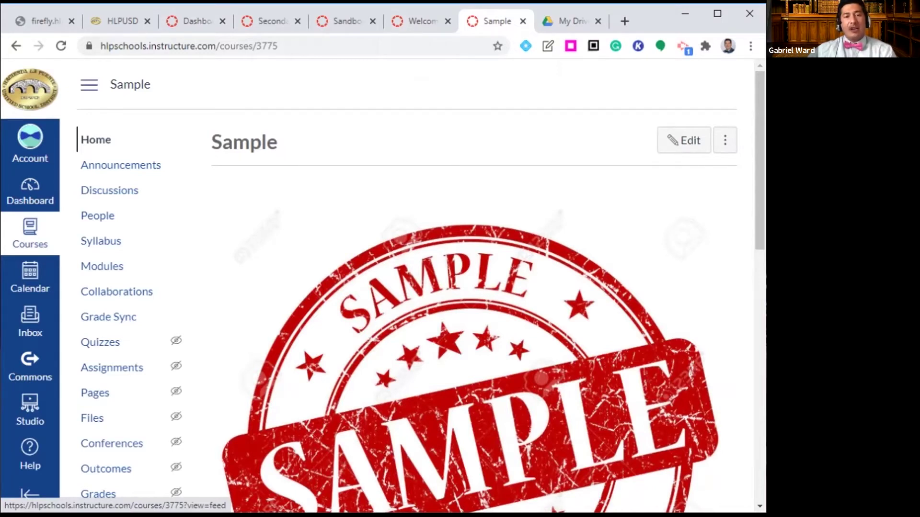
scroll(109, 320, down, 1)
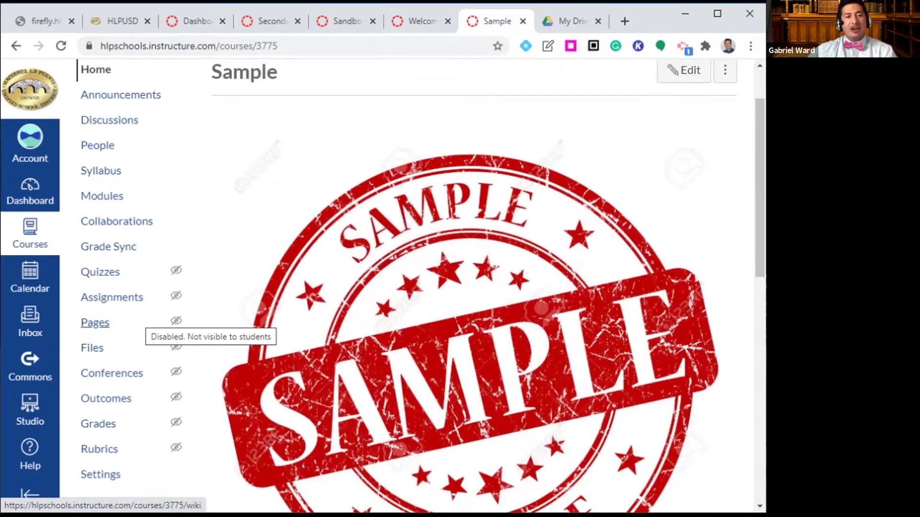
scroll(101, 403, down, 1)
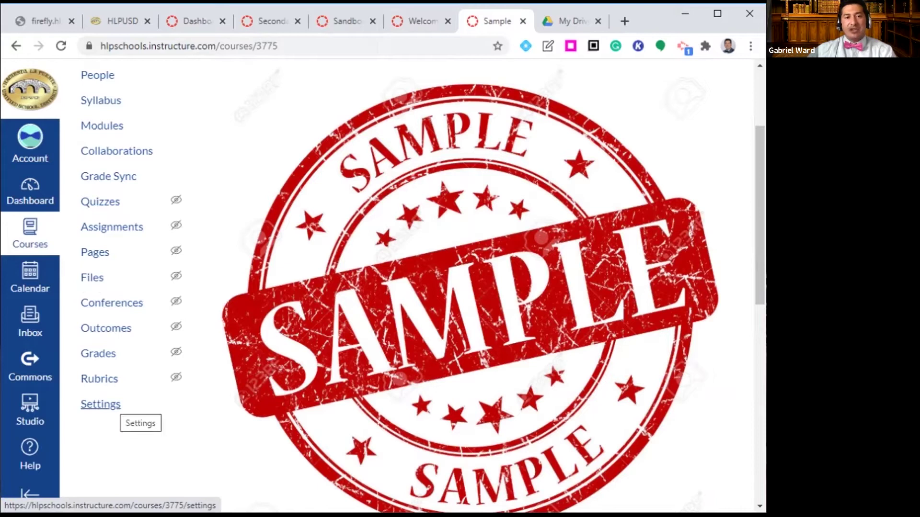
click(100, 405)
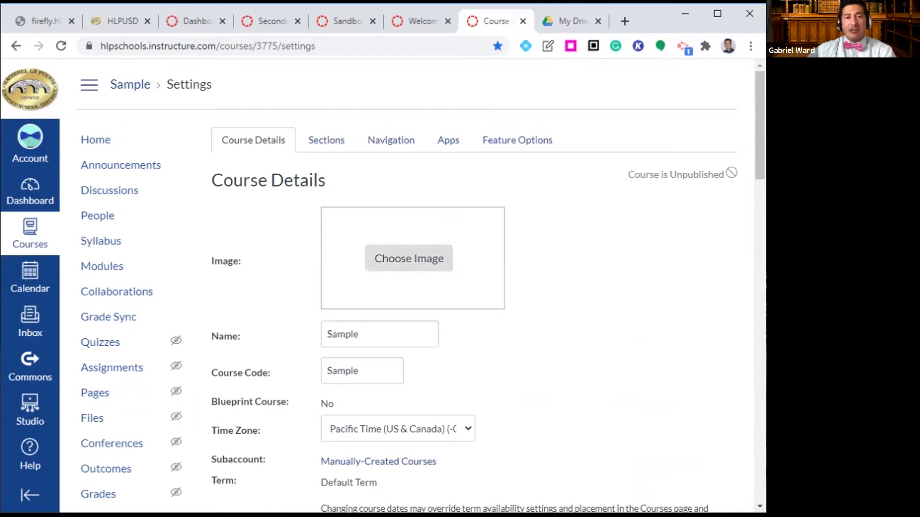
Set the Zoom logo as the Sample course's image, using an image from the computer
click(409, 259)
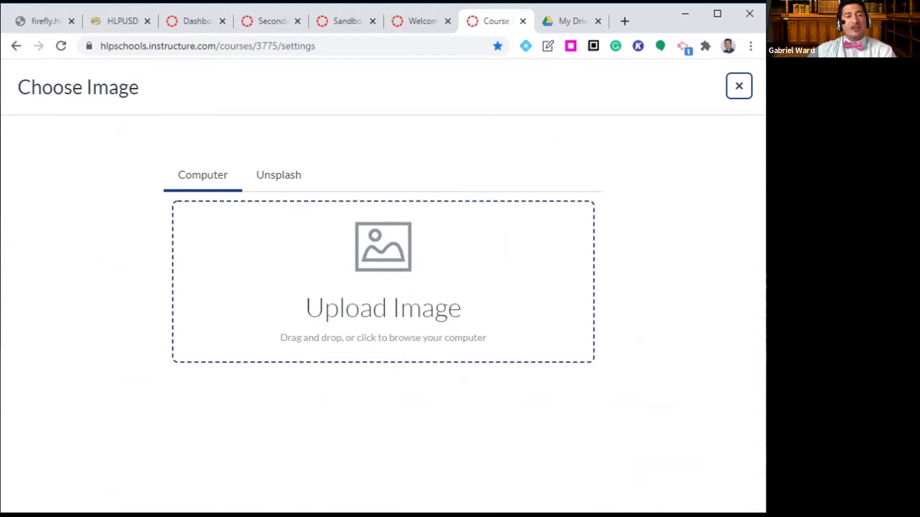
key(Tab)
key(Return)
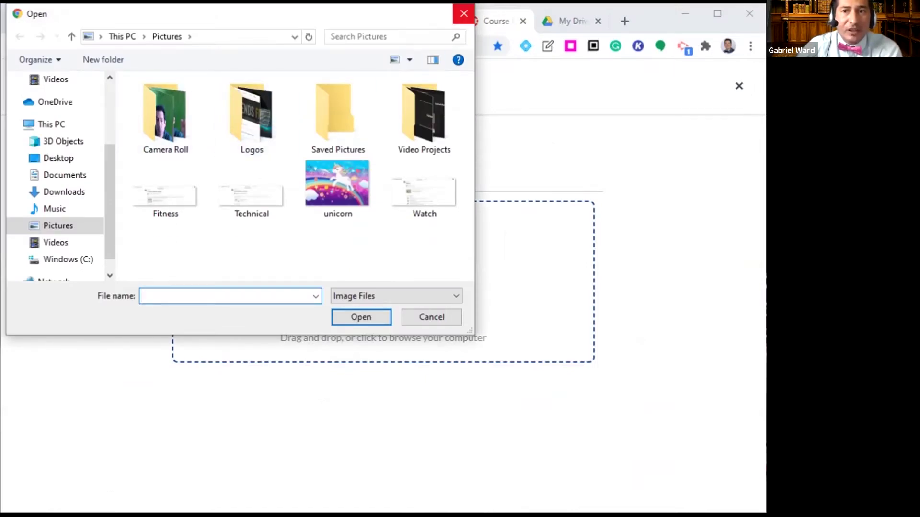
click(464, 13)
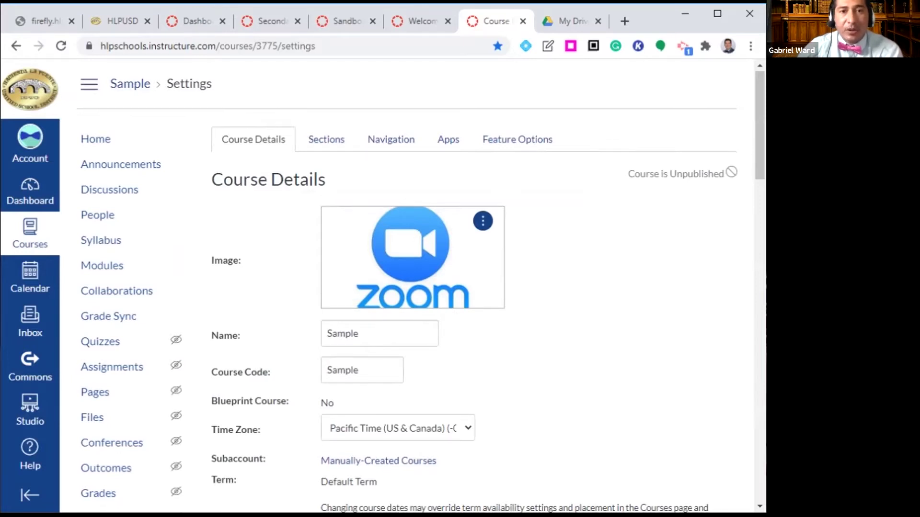
Review the Sample course's detail settings and expand the additional options below the course description
scroll(412, 288, down, 1)
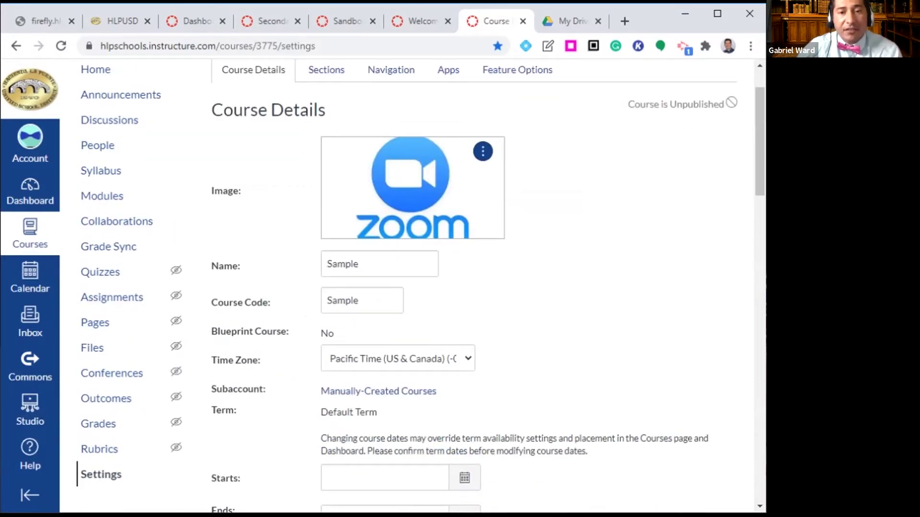
scroll(412, 288, down, 3)
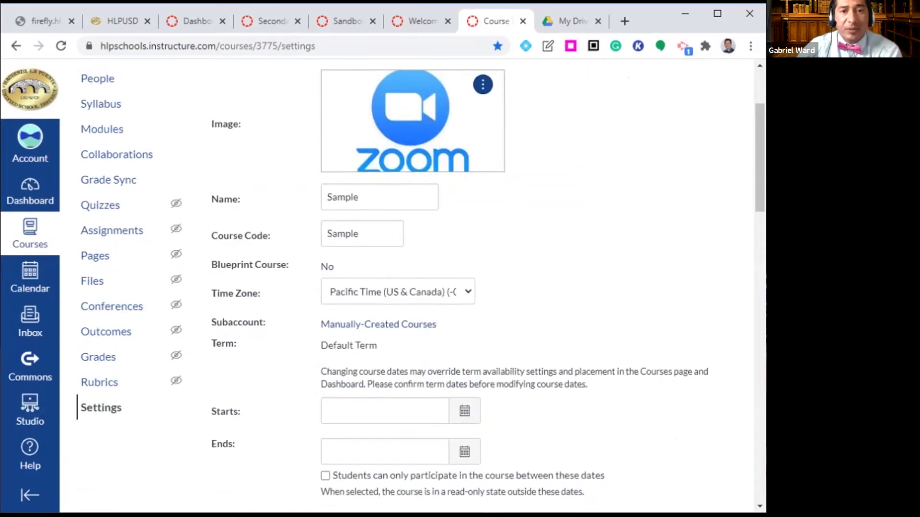
scroll(412, 287, down, 3)
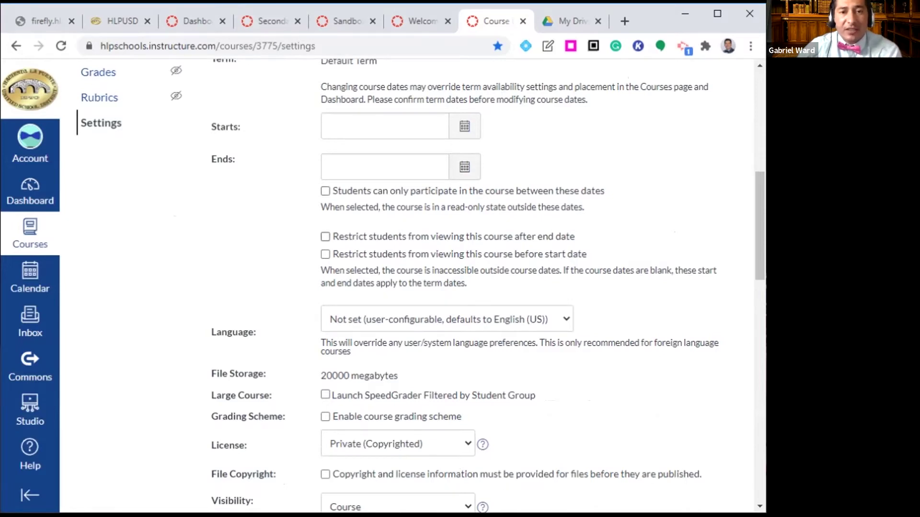
scroll(412, 287, down, 3)
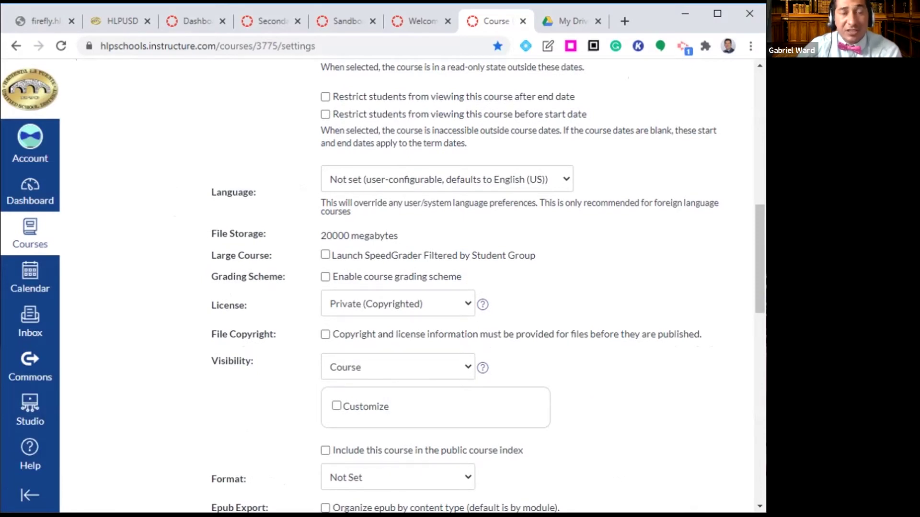
scroll(412, 287, up, 3)
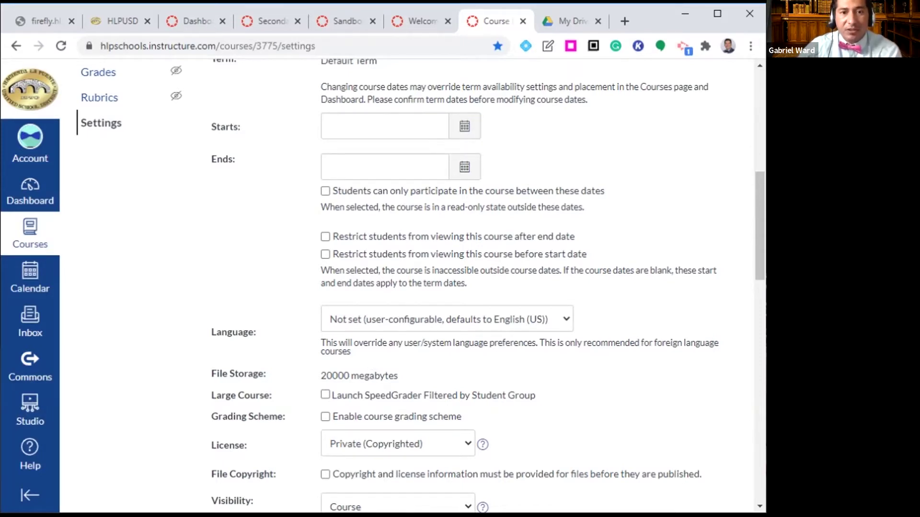
scroll(420, 286, down, 7)
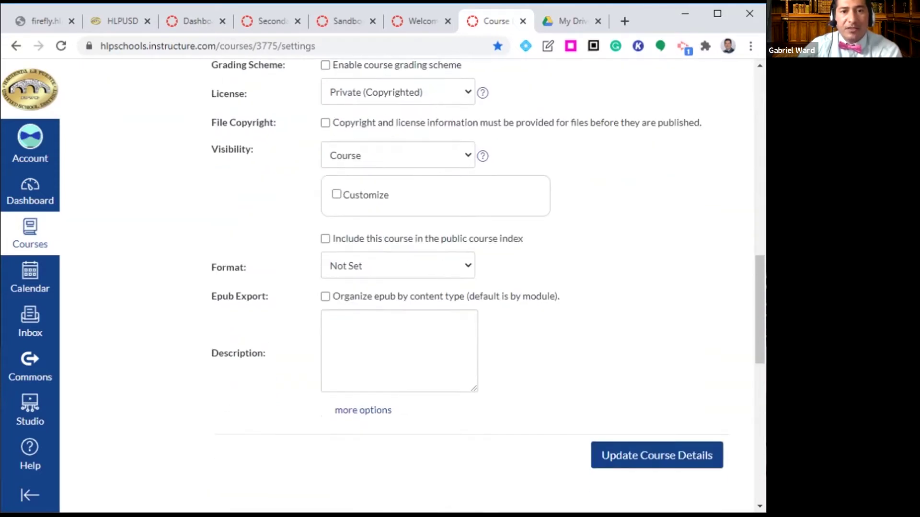
scroll(420, 286, down, 1)
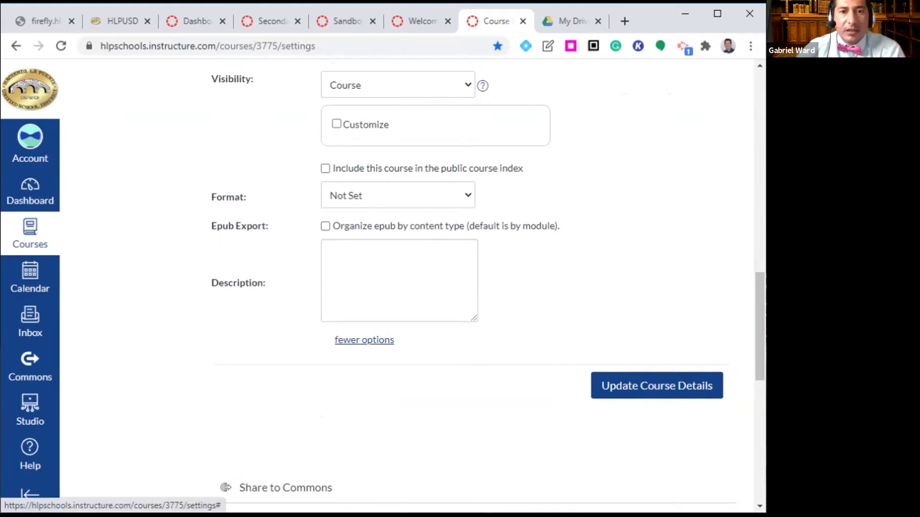
click(363, 340)
scroll(364, 340, down, 3)
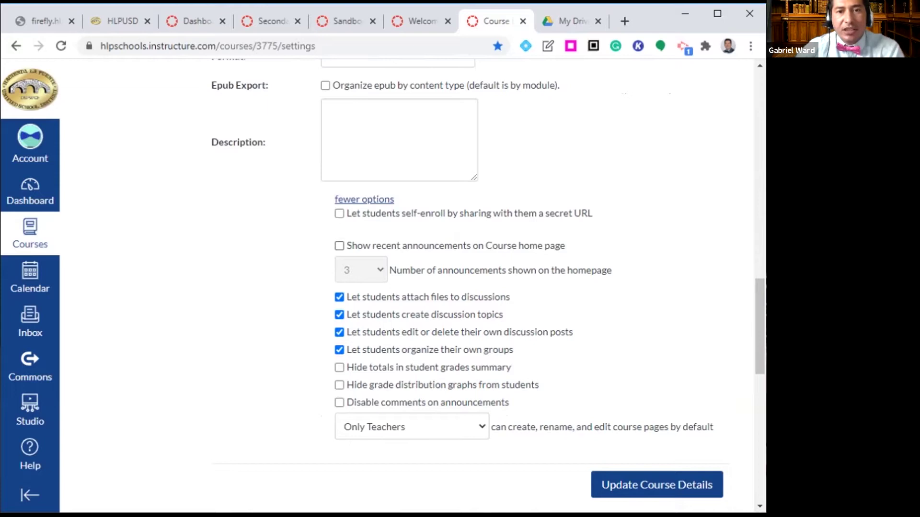
Enable showing recent announcements on the course home page, keeping the number of announcements at 3
click(339, 246)
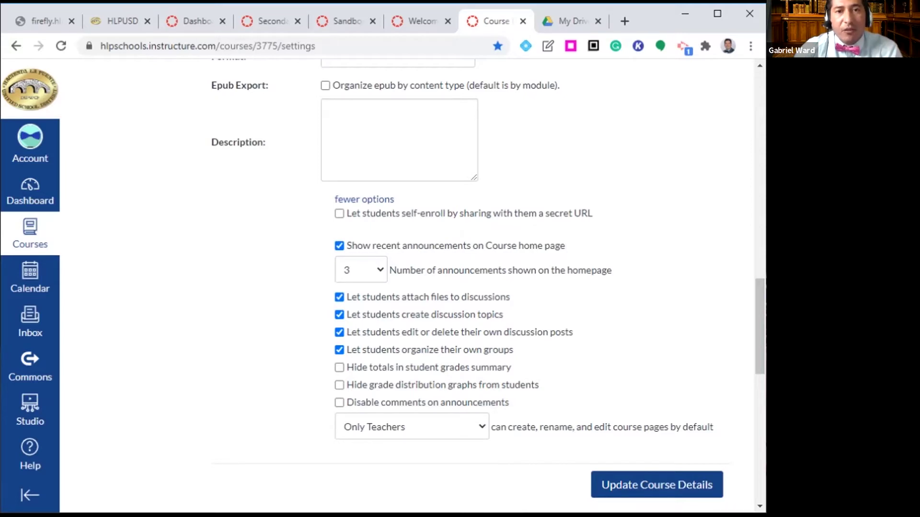
click(362, 269)
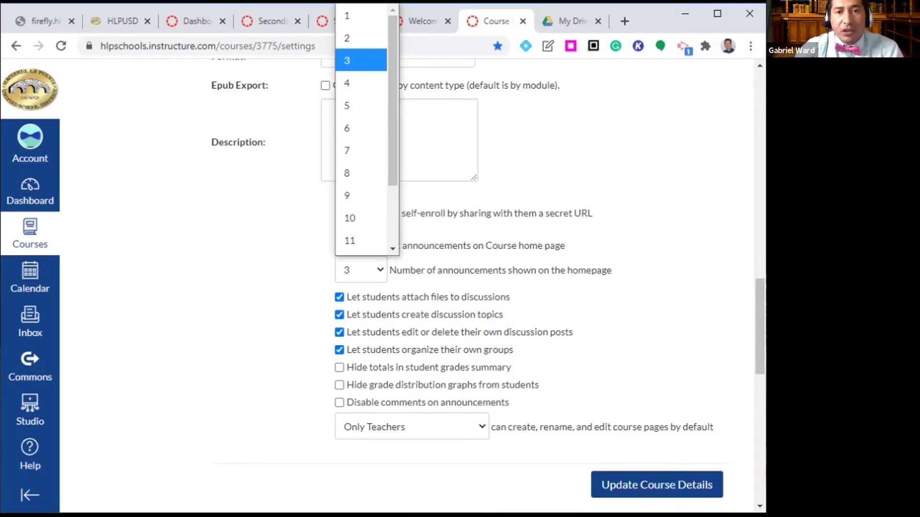
key(Escape)
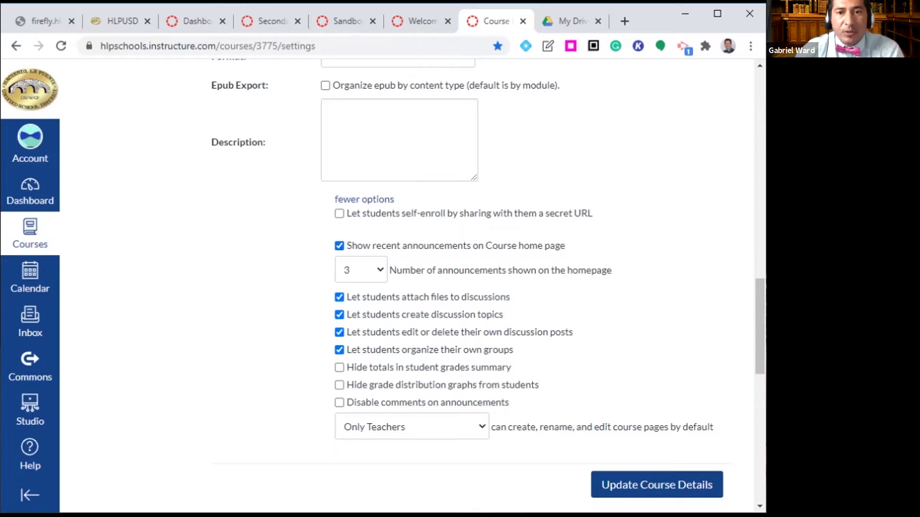
Stop students from creating discussion topics and organizing their own groups, and save the updated course details
scroll(479, 287, down, 2)
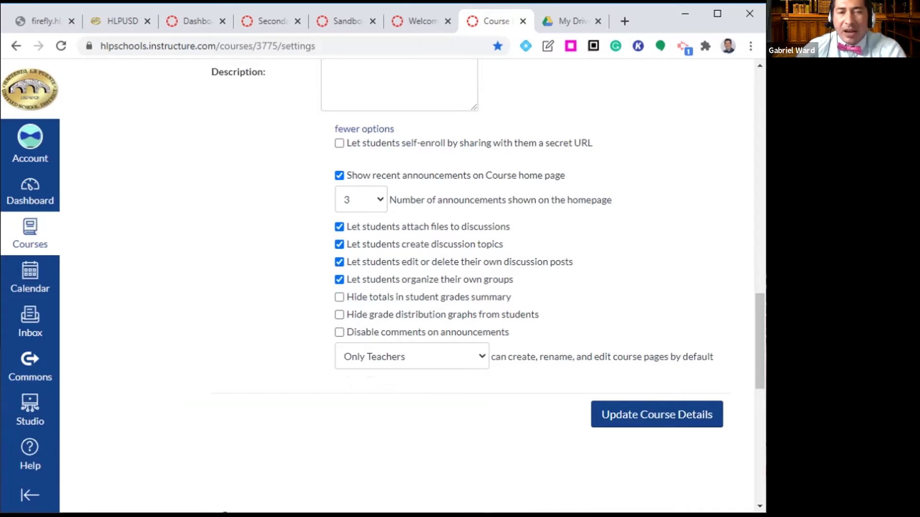
click(339, 244)
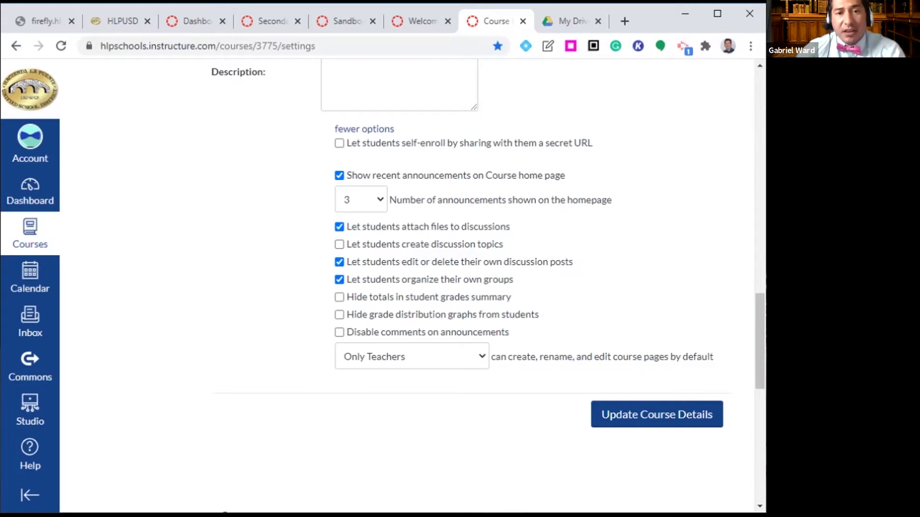
click(339, 279)
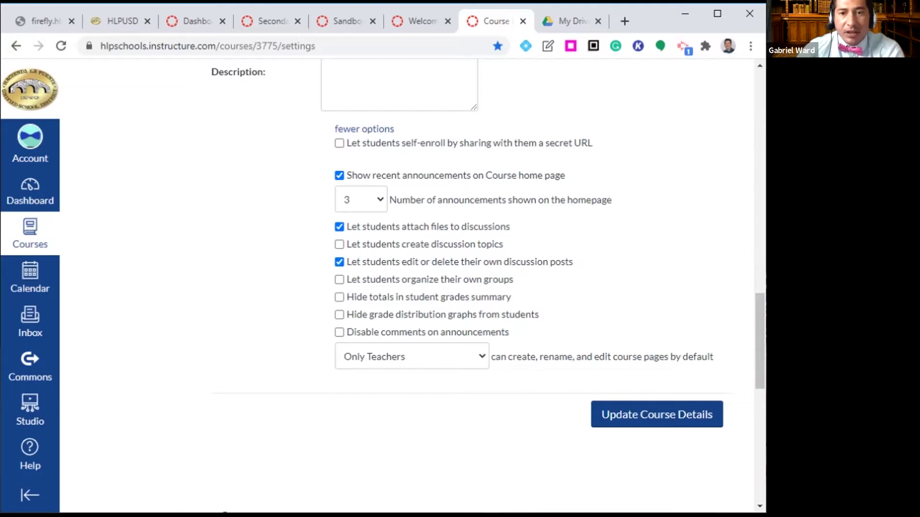
click(657, 414)
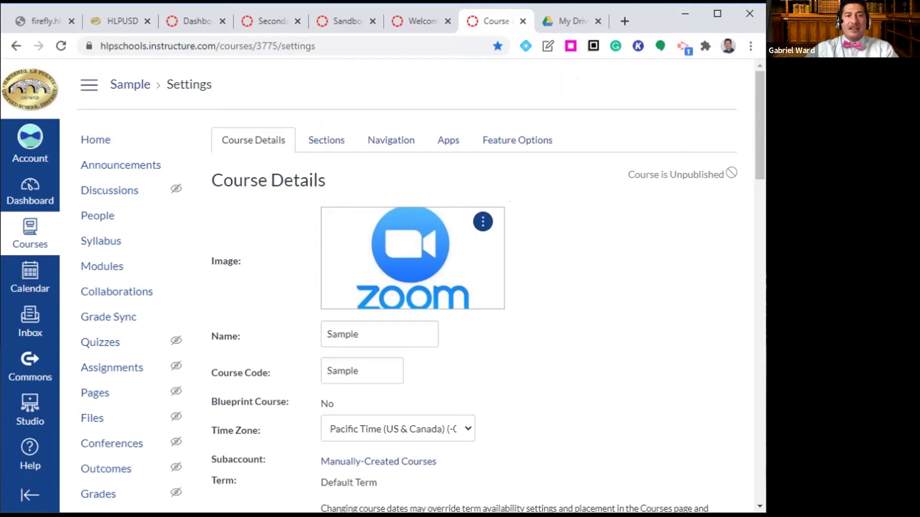
Move Collaborations directly below Announcements in the Sample course's navigation order
click(391, 140)
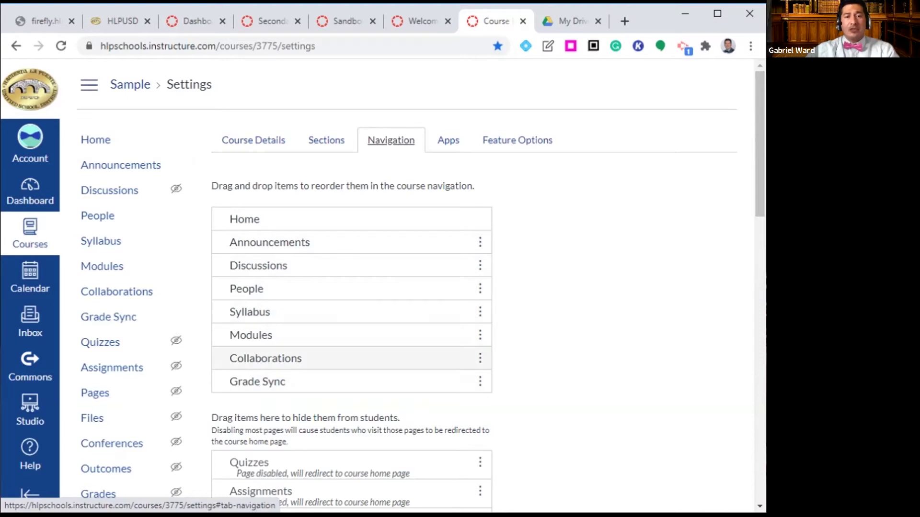
drag(274, 359, 273, 261)
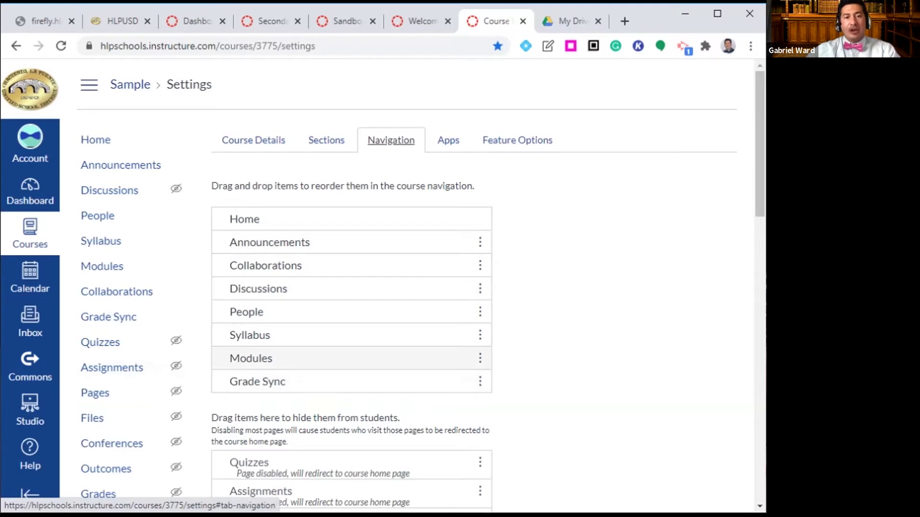
scroll(351, 364, down, 5)
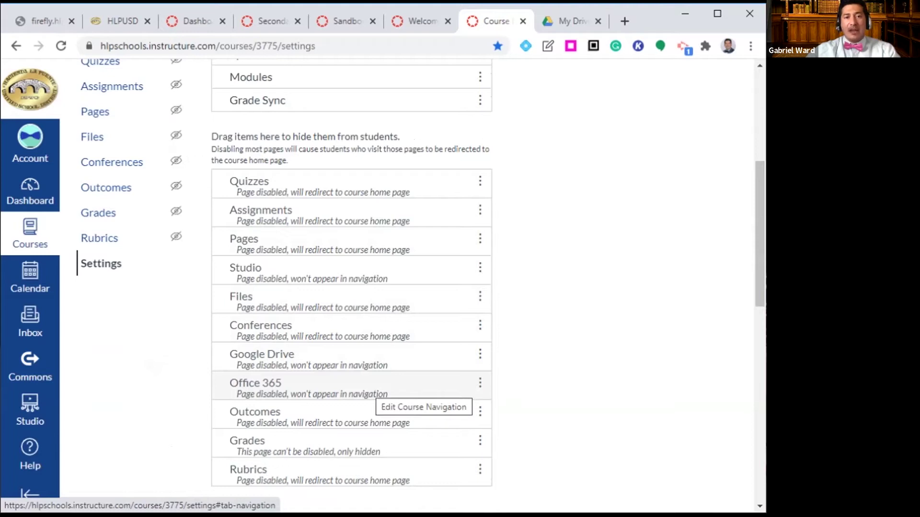
scroll(421, 391, up, 4)
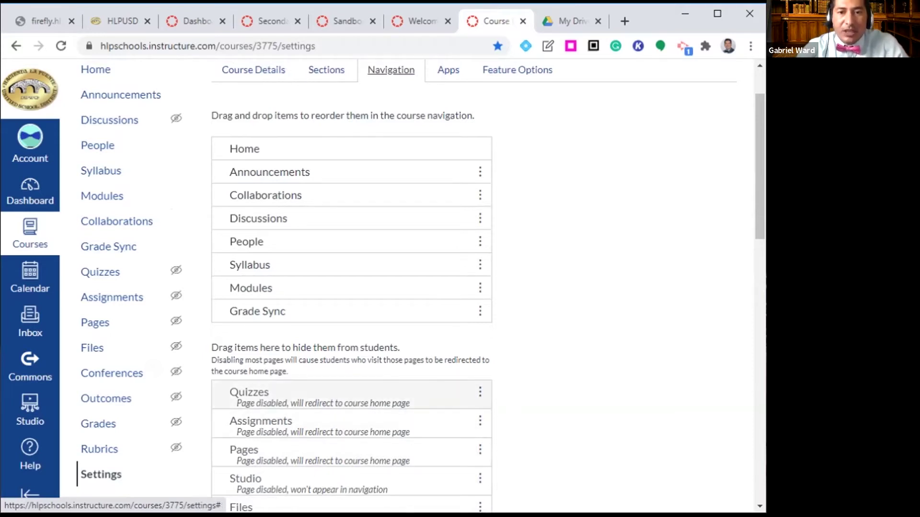
Enable Quizzes in the course navigation and place it between Syllabus and Modules
right_click(480, 392)
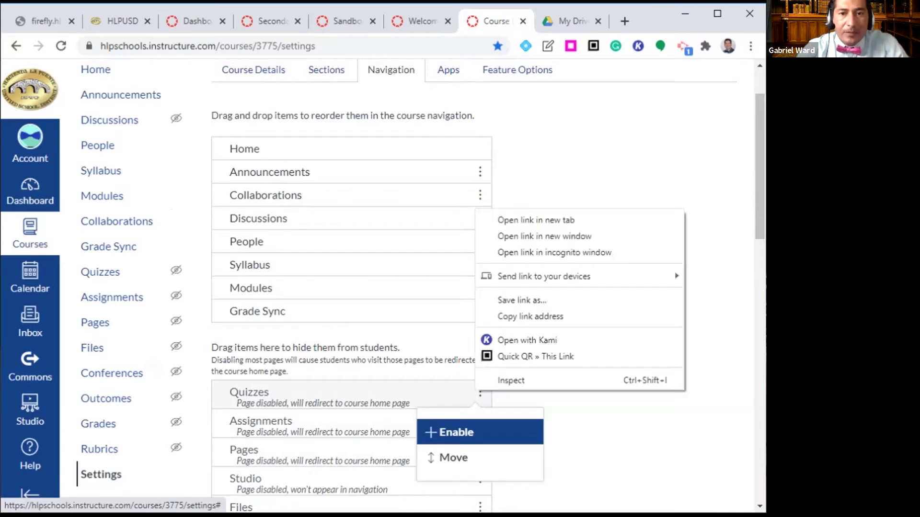
click(464, 395)
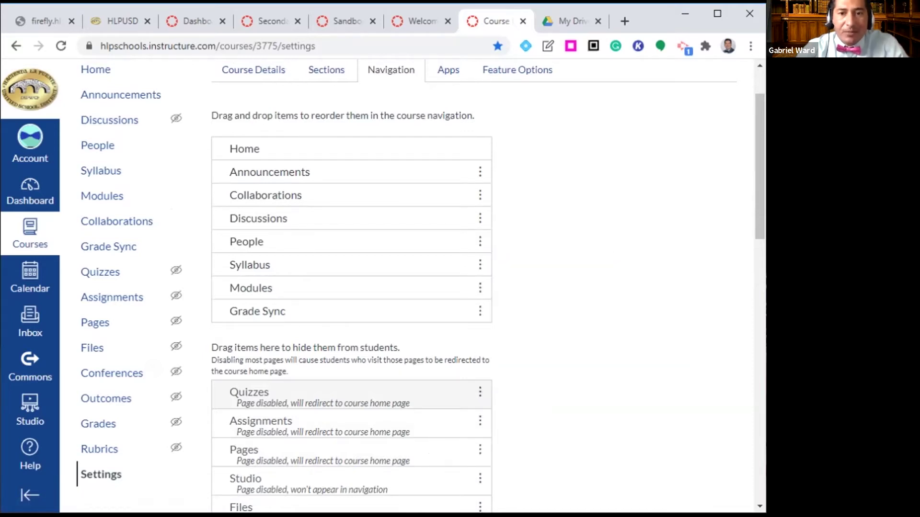
click(479, 392)
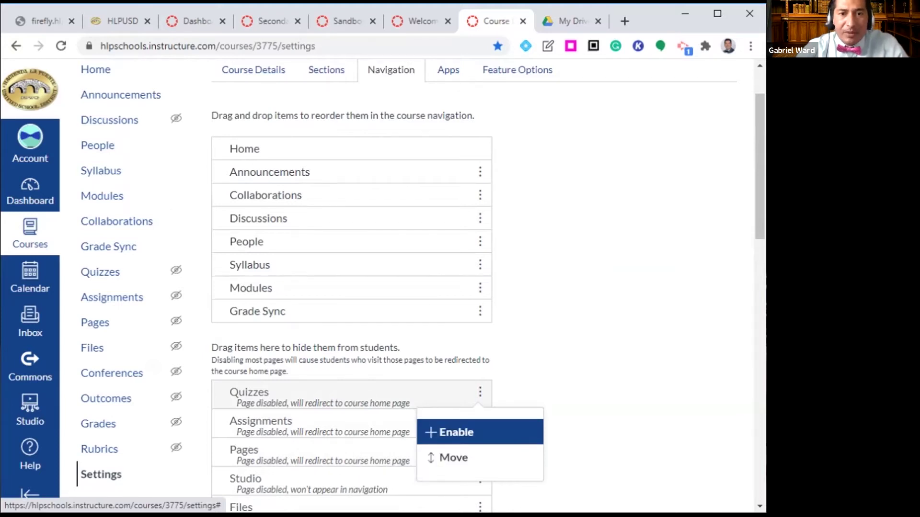
click(457, 432)
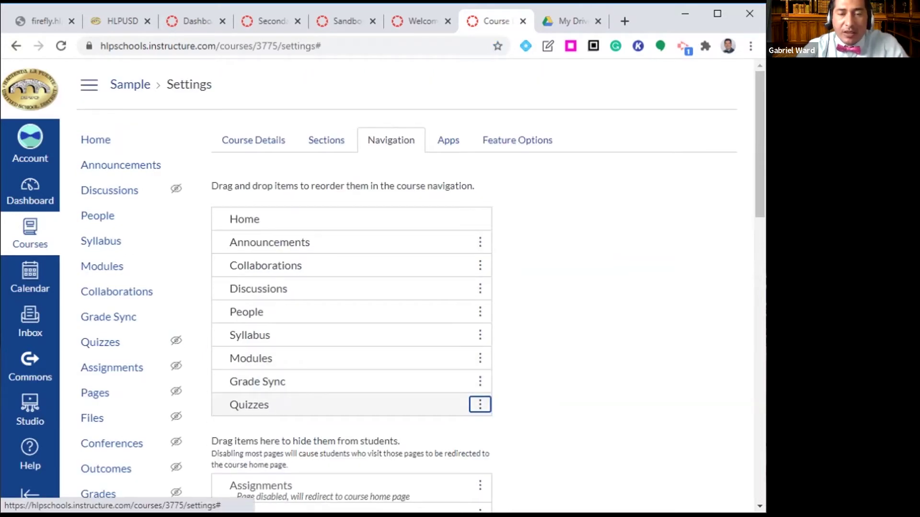
drag(366, 404, 367, 357)
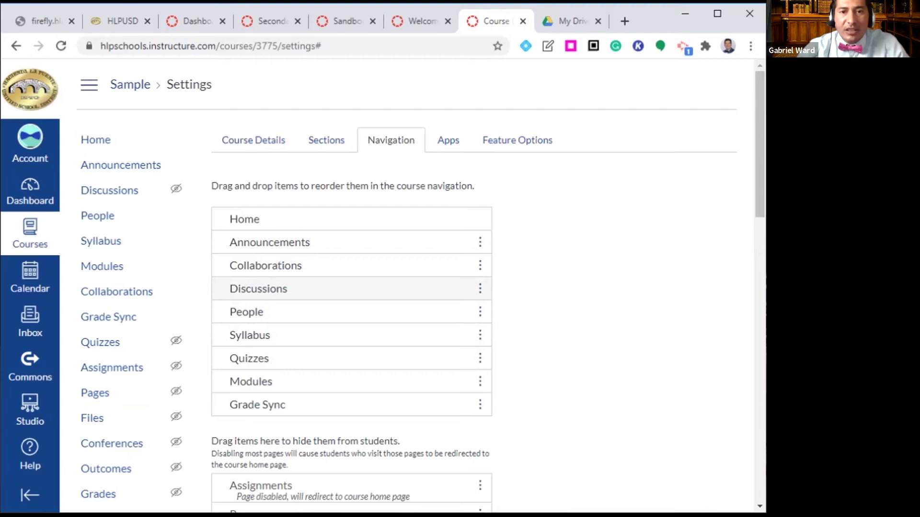
Move Discussions directly below People in the course navigation and look at its item options
click(480, 288)
drag(479, 289, 479, 312)
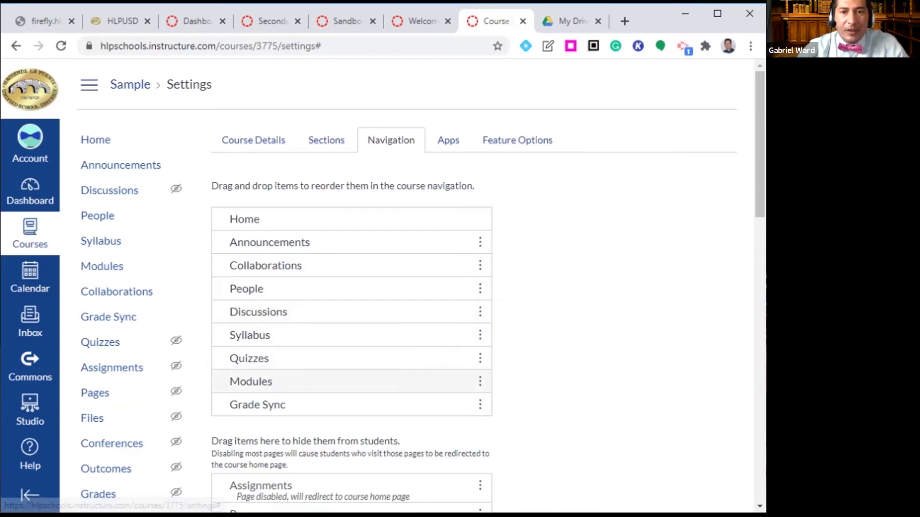
click(479, 312)
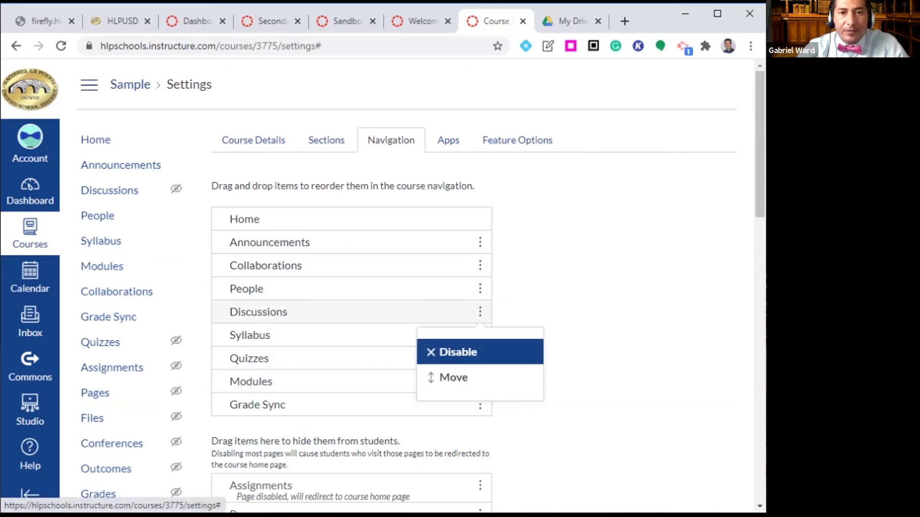
click(458, 353)
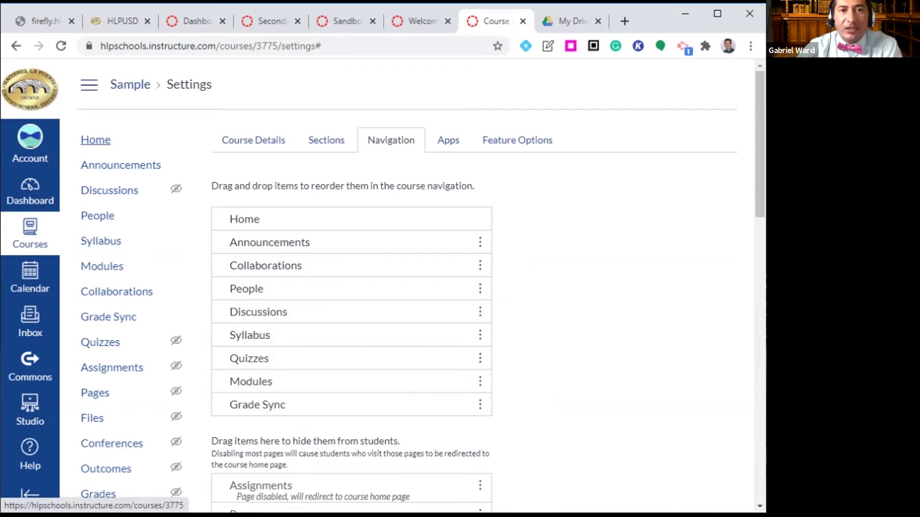
Open the Sample course's home page, look over its content and start editing the front page
click(96, 140)
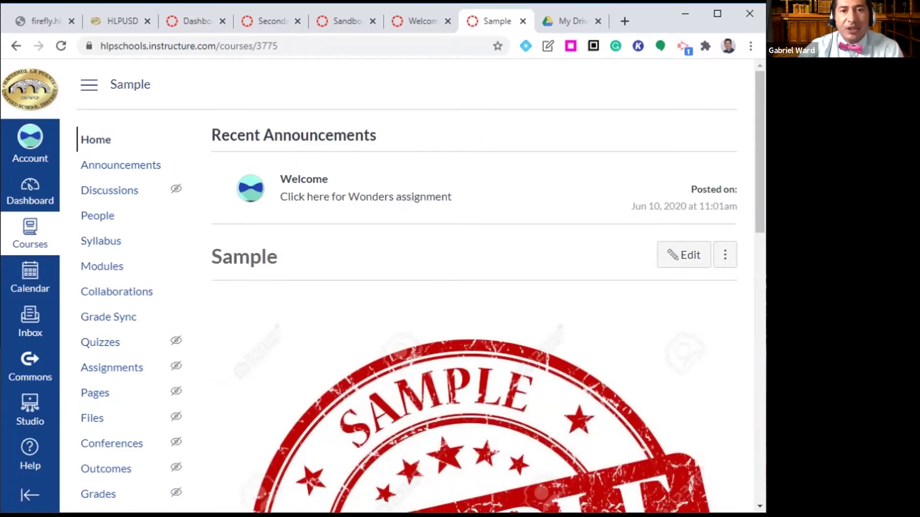
scroll(474, 288, down, 2)
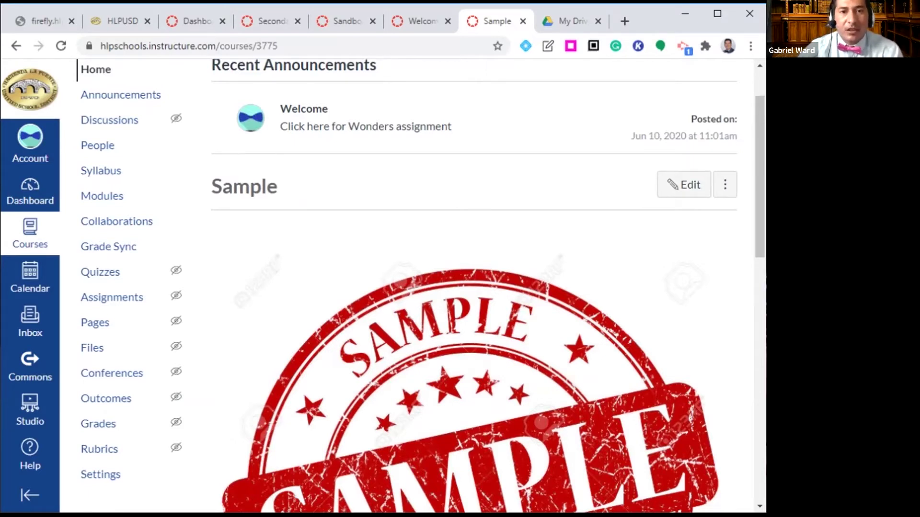
scroll(422, 288, down, 2)
scroll(421, 287, up, 2)
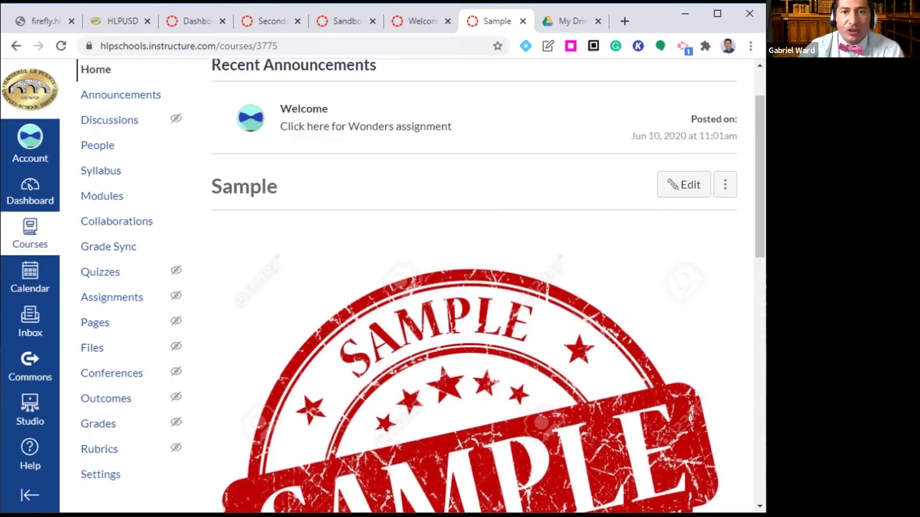
click(684, 185)
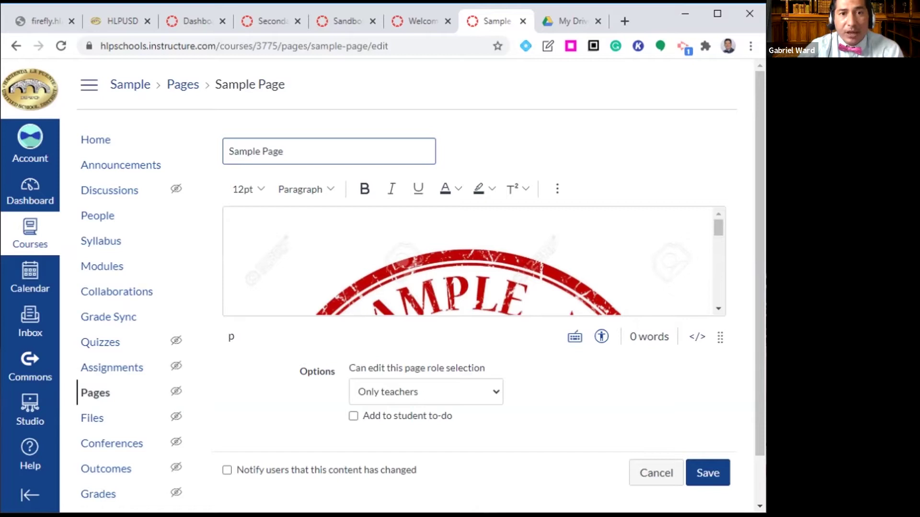
Change the front page's title to Practice Page
drag(284, 151, 228, 151)
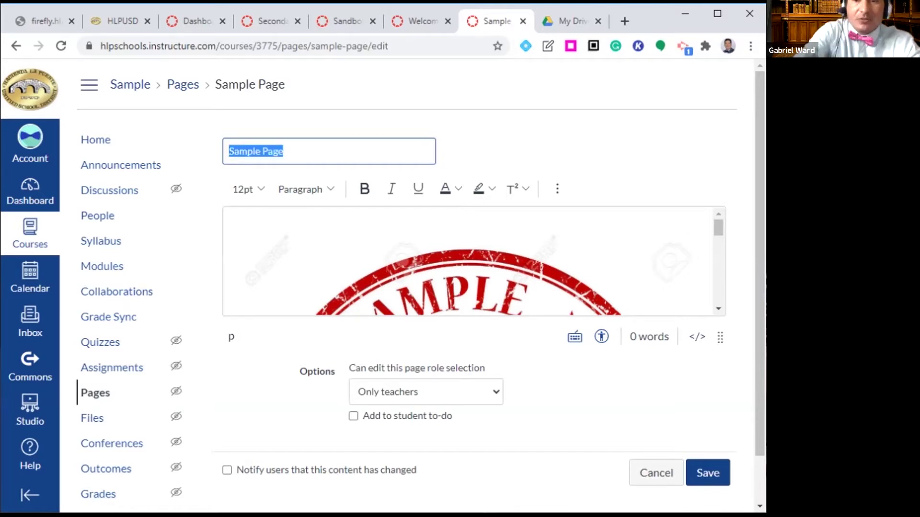
key(BackSpace)
text(Practice)
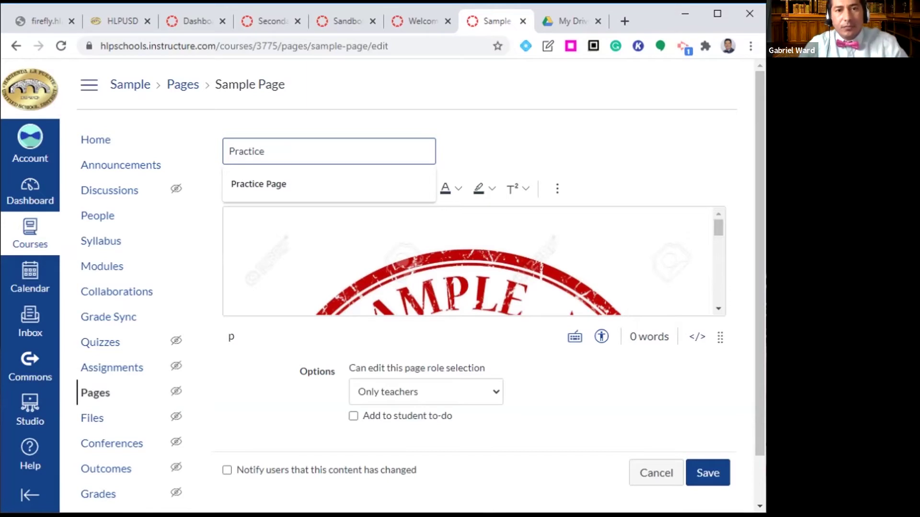
key(Down)
key(Return)
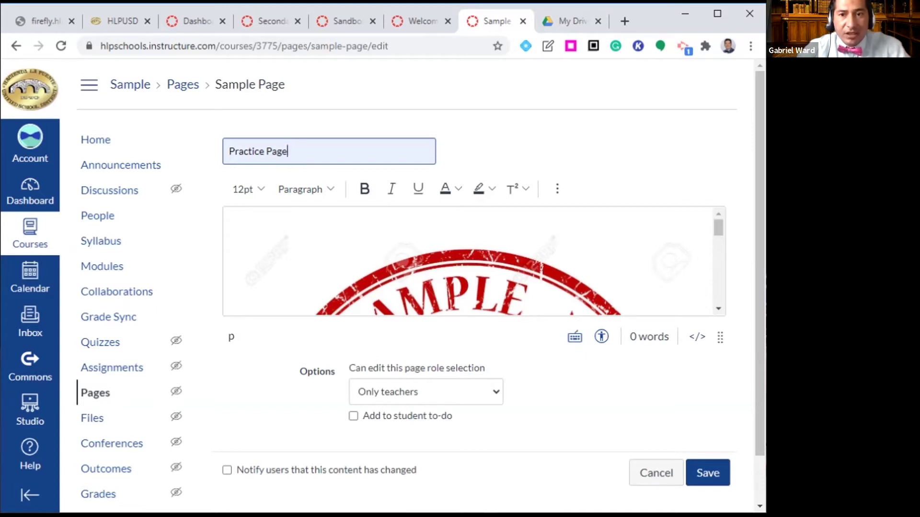
Make the content editor taller and select the SAMPLE stamp image in it
drag(720, 337, 720, 450)
click(467, 319)
scroll(468, 319, down, 1)
scroll(467, 318, down, 2)
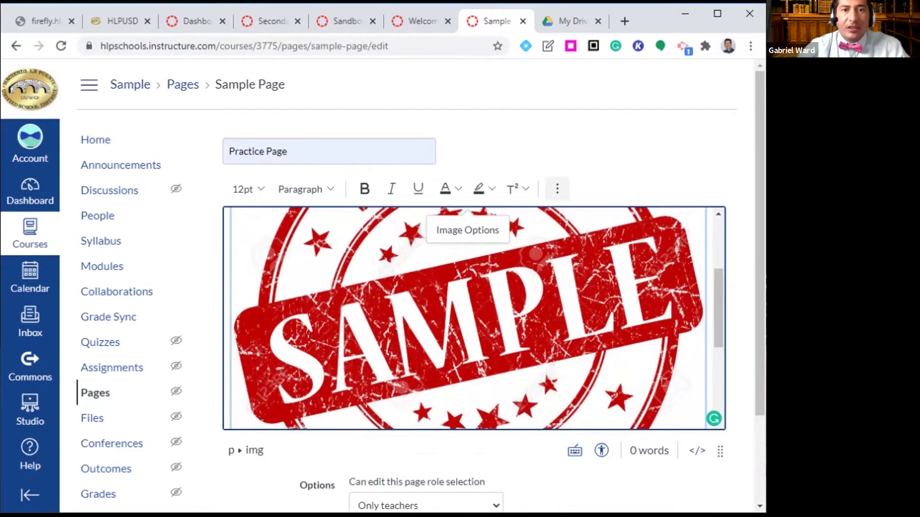
Upload the image file button (1).png from the computer to the page
click(558, 182)
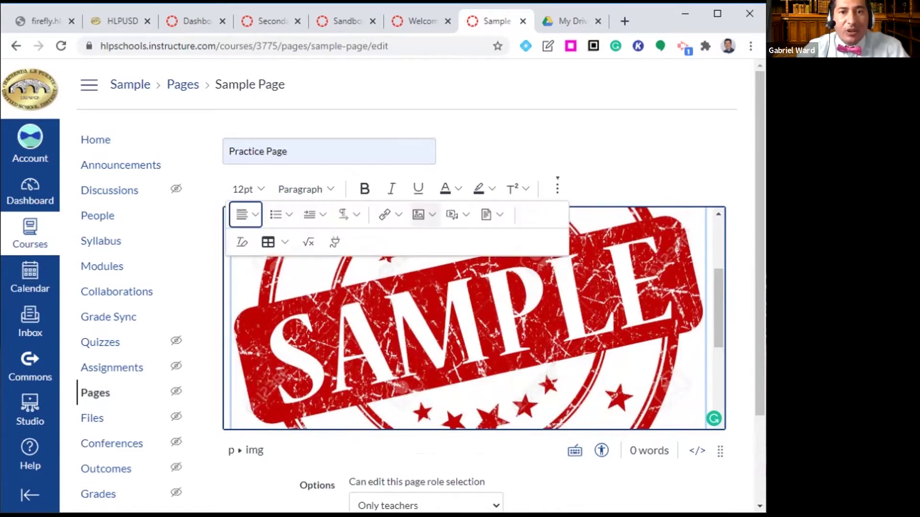
click(424, 214)
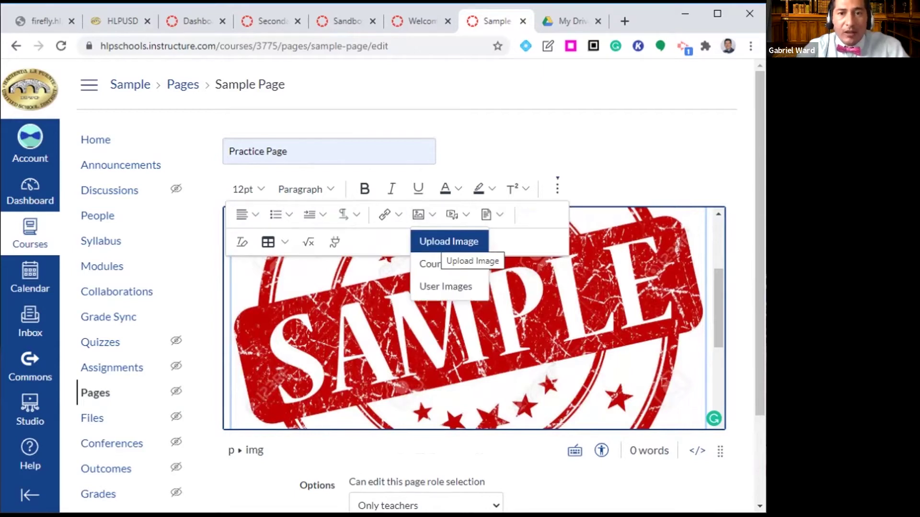
click(449, 242)
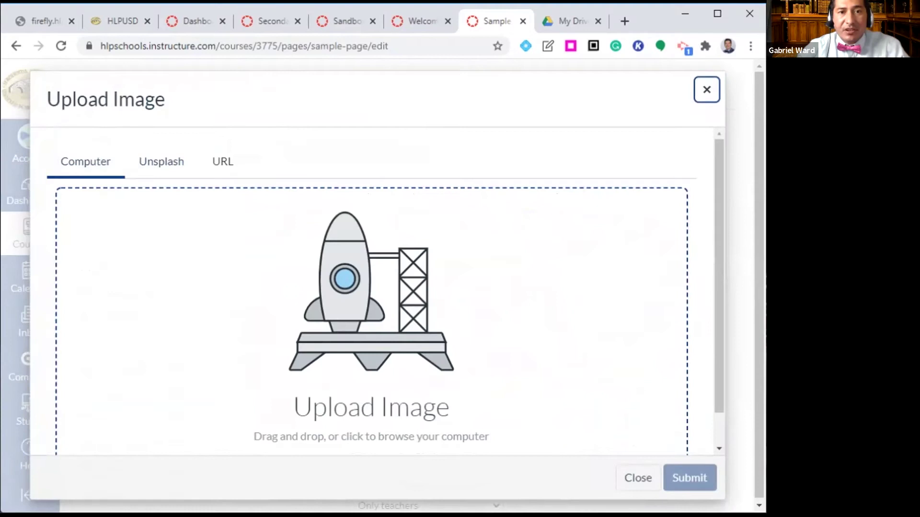
scroll(371, 287, down, 1)
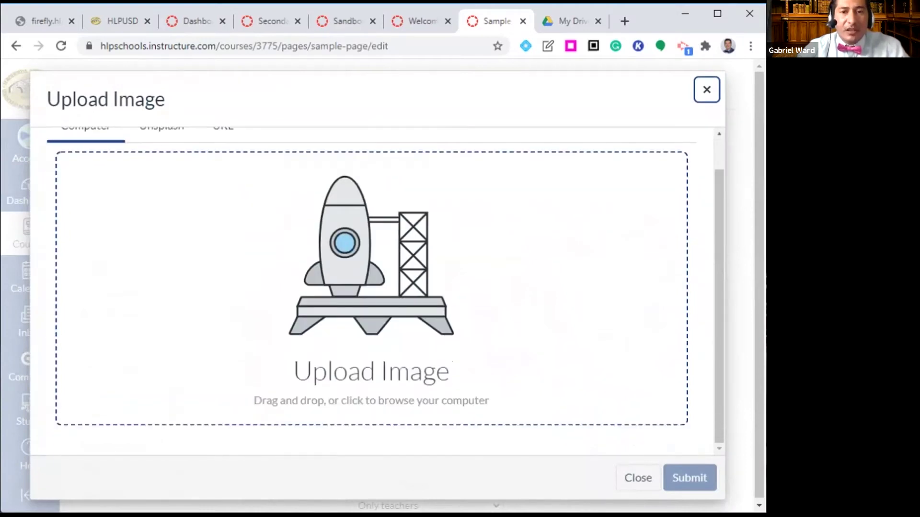
click(412, 235)
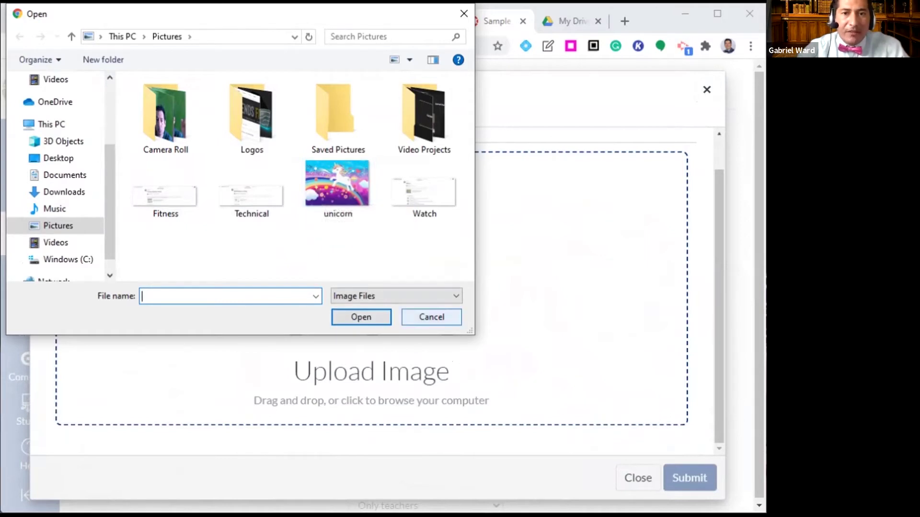
click(431, 317)
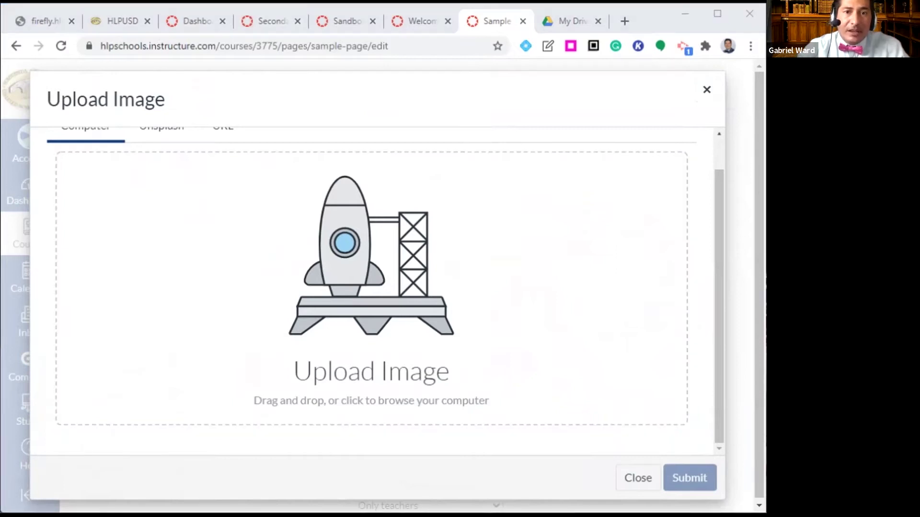
drag(0, 244, 316, 246)
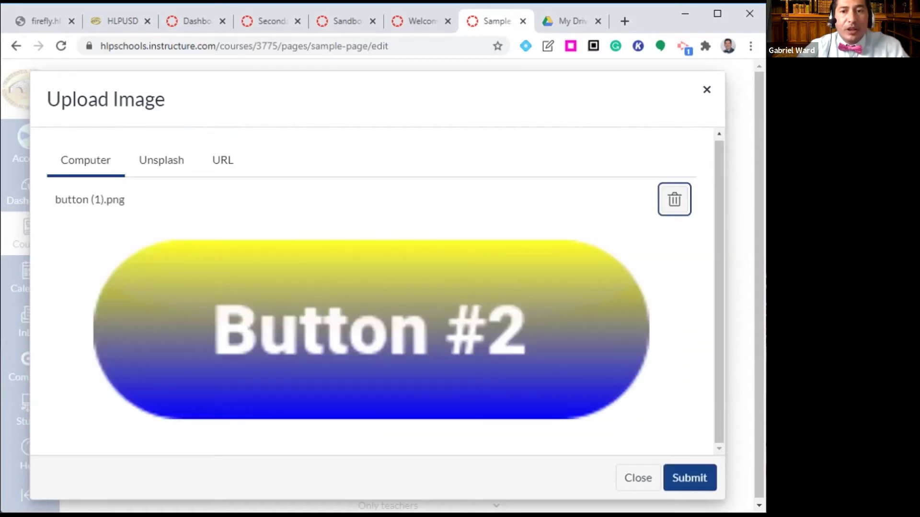
click(690, 477)
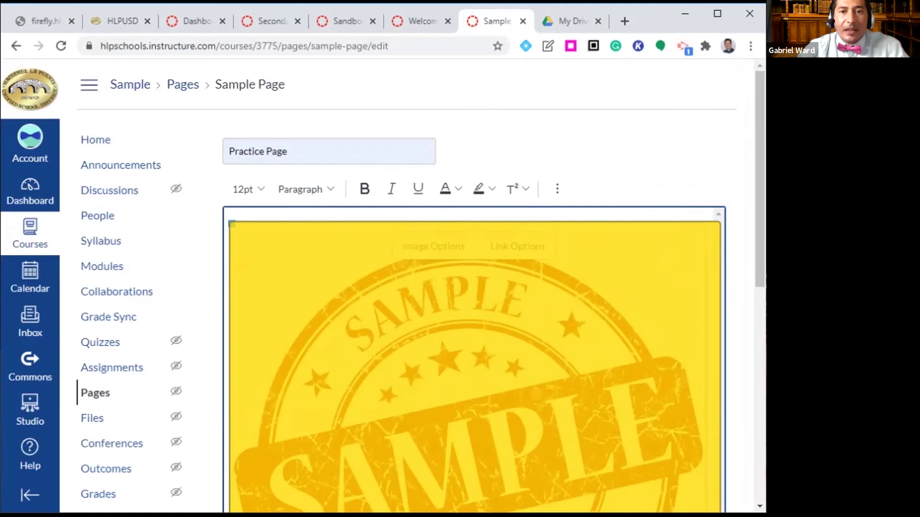
Shrink the SAMPLE stamp image proportionally to about two thirds of its width and check the buttons below it
drag(232, 224, 355, 354)
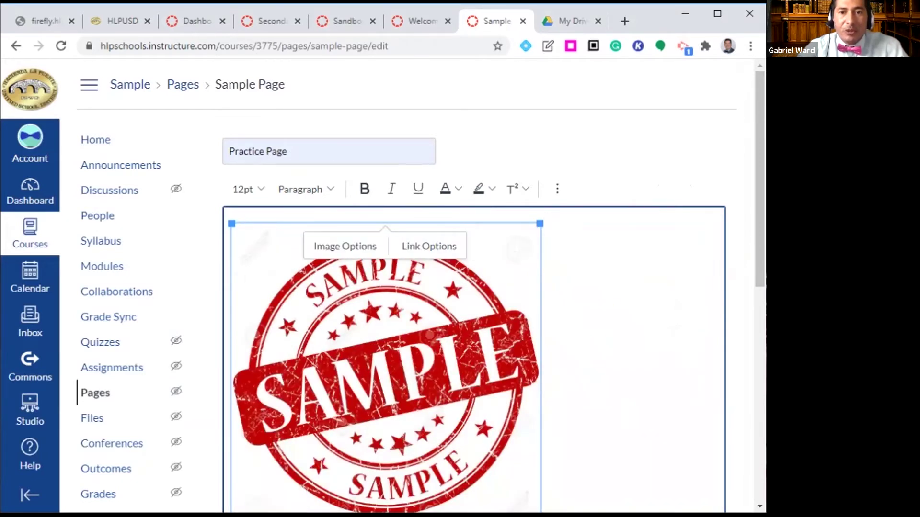
scroll(474, 287, down, 6)
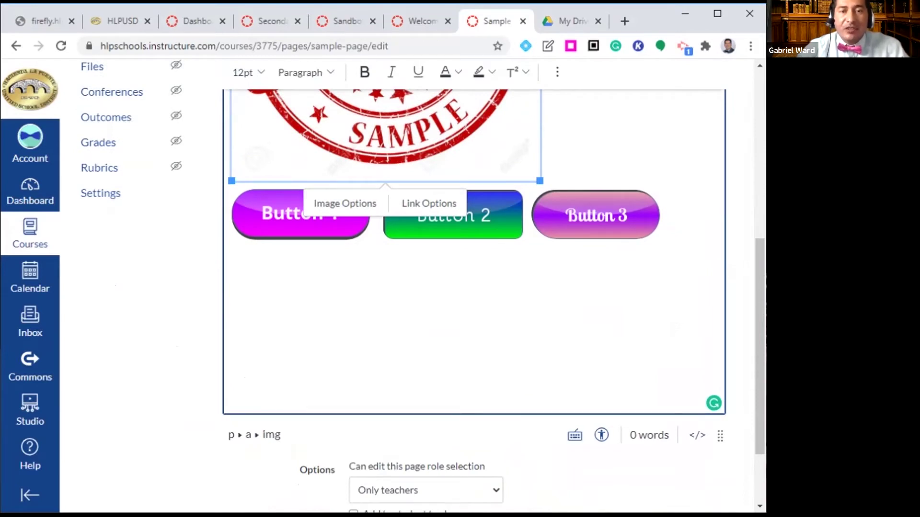
scroll(474, 240, up, 3)
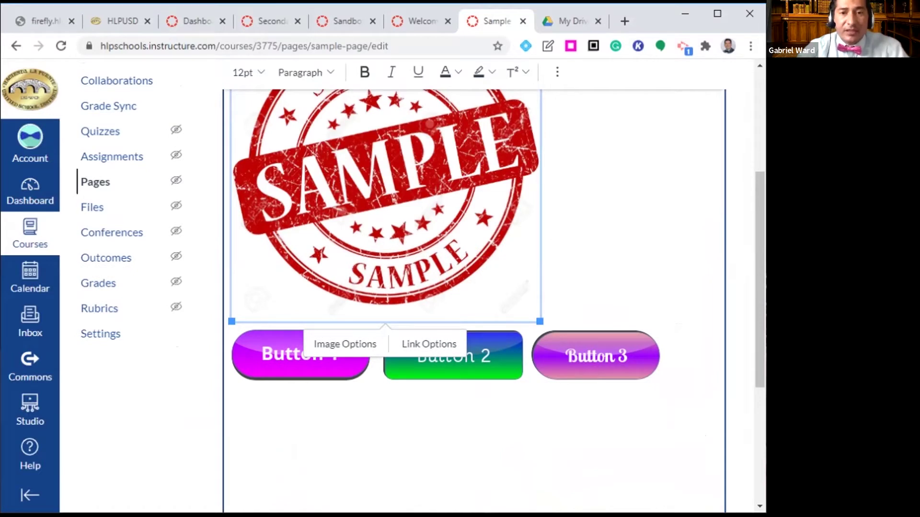
Browse the course pages offered as link targets for the Button 1 image, without picking one
click(523, 357)
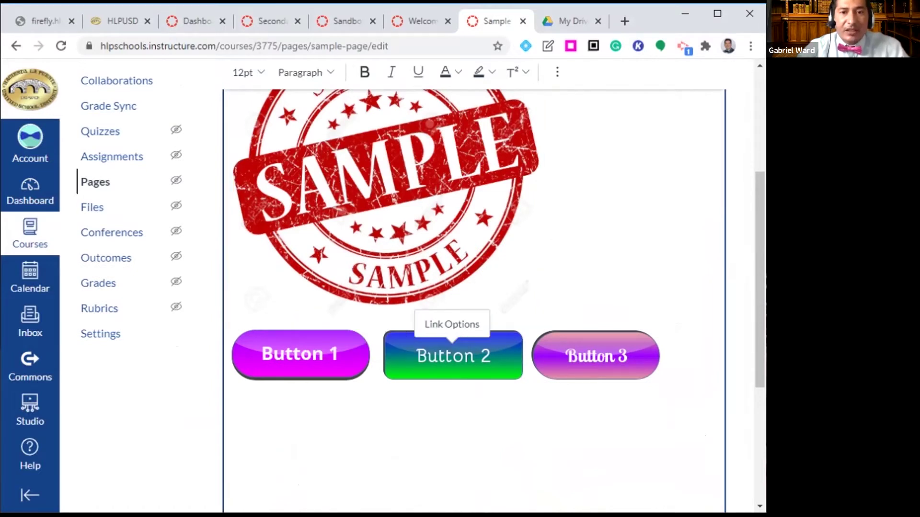
click(301, 355)
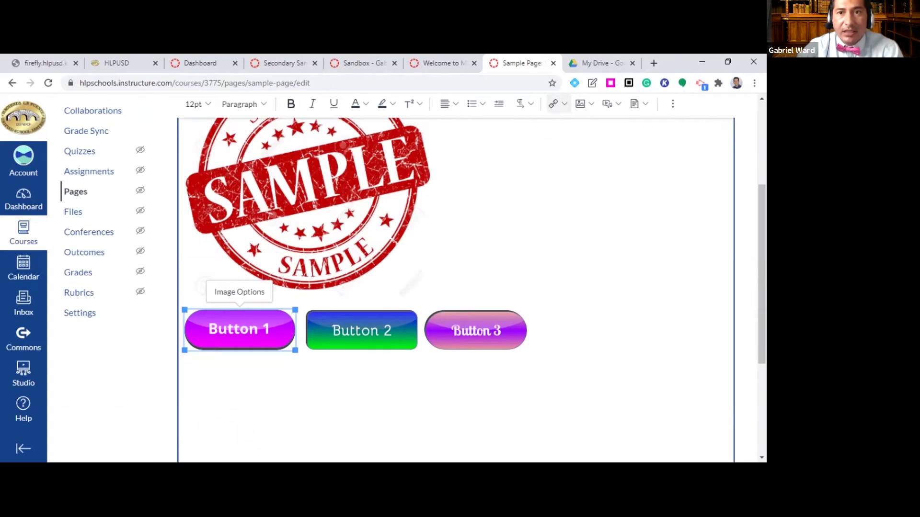
click(559, 104)
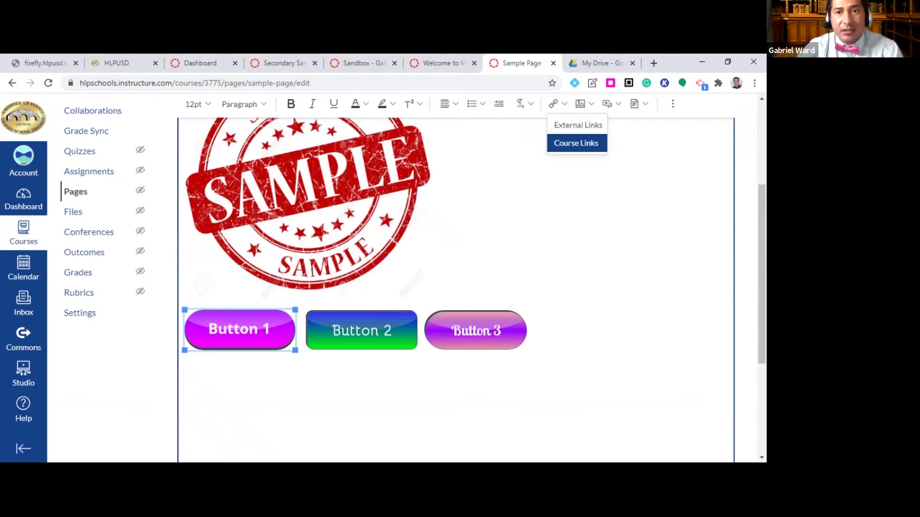
click(576, 143)
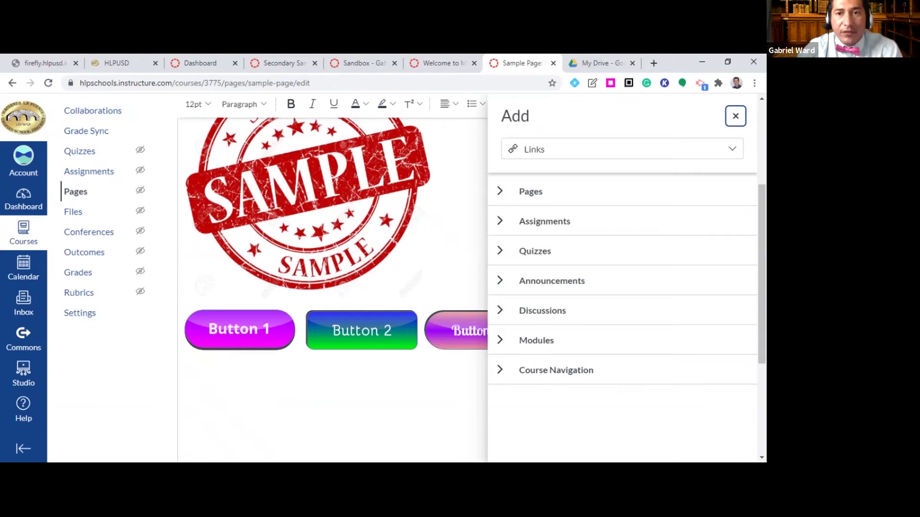
click(499, 191)
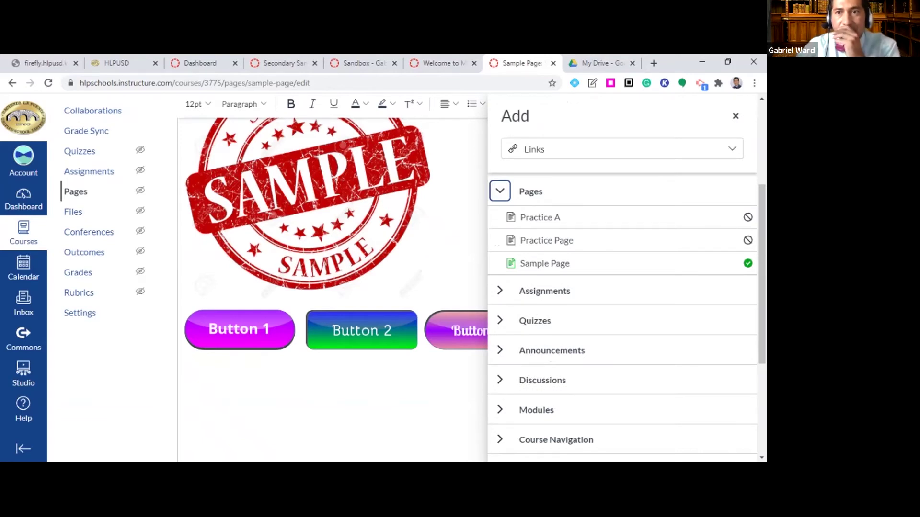
click(736, 116)
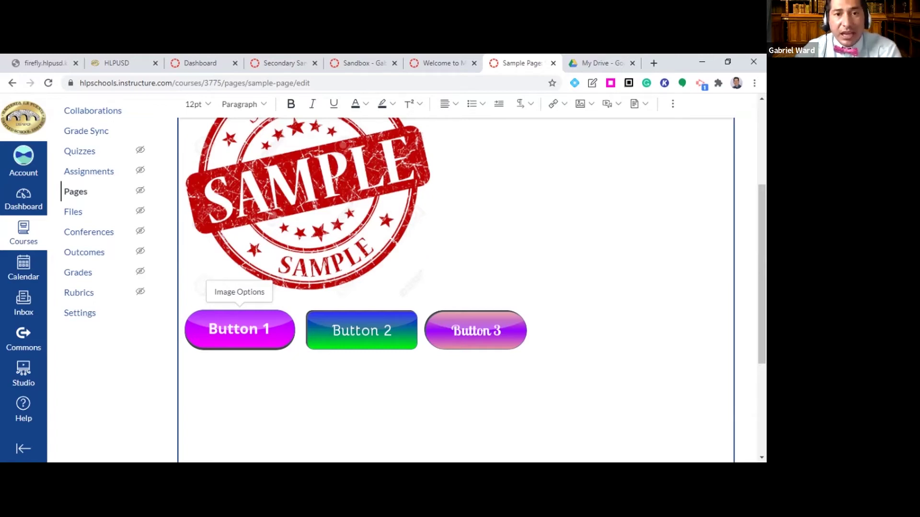
Link the Button 1 image to an external address, using the suggested YouTube channel URL
click(240, 329)
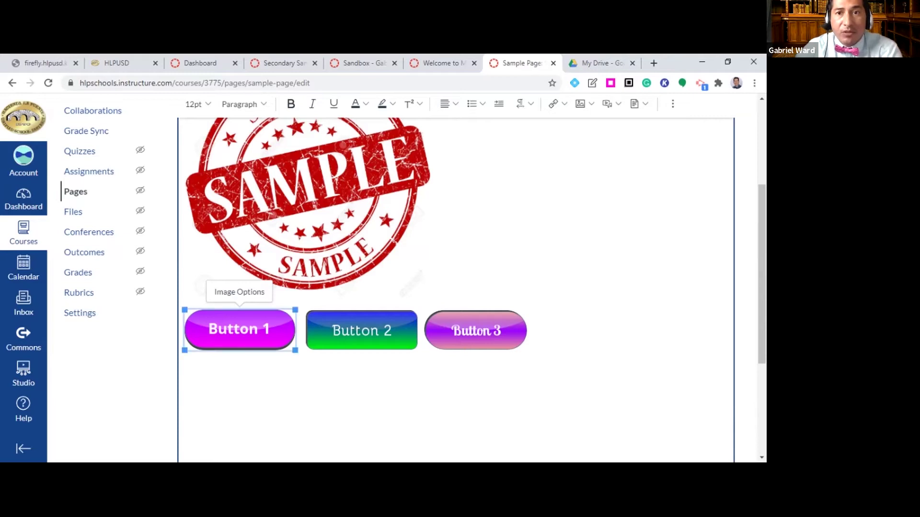
click(556, 103)
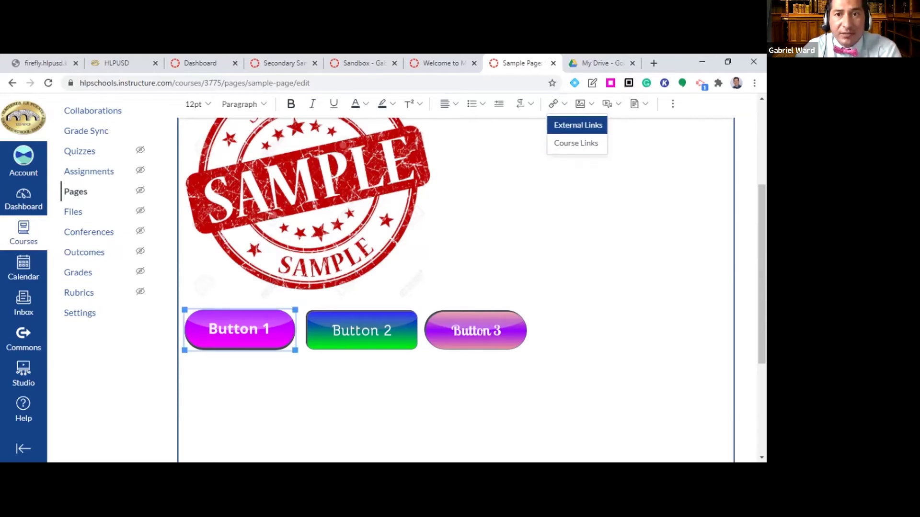
click(578, 125)
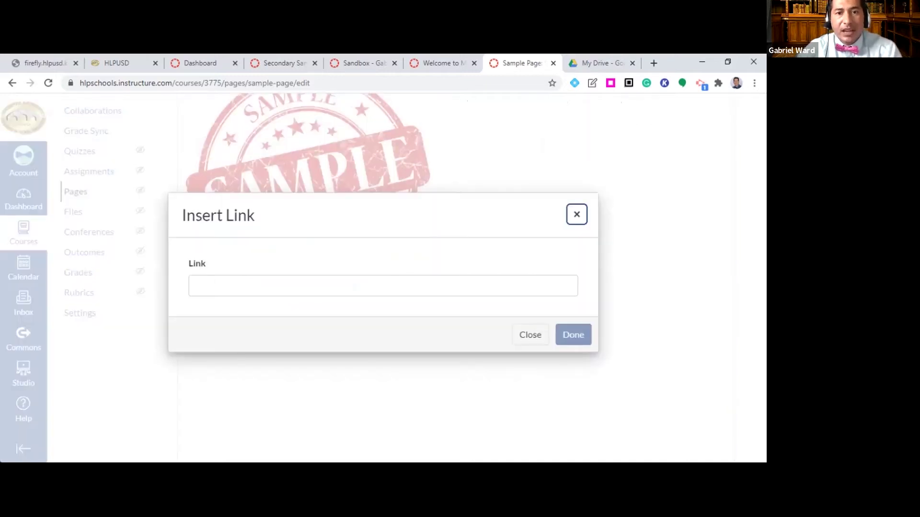
click(384, 286)
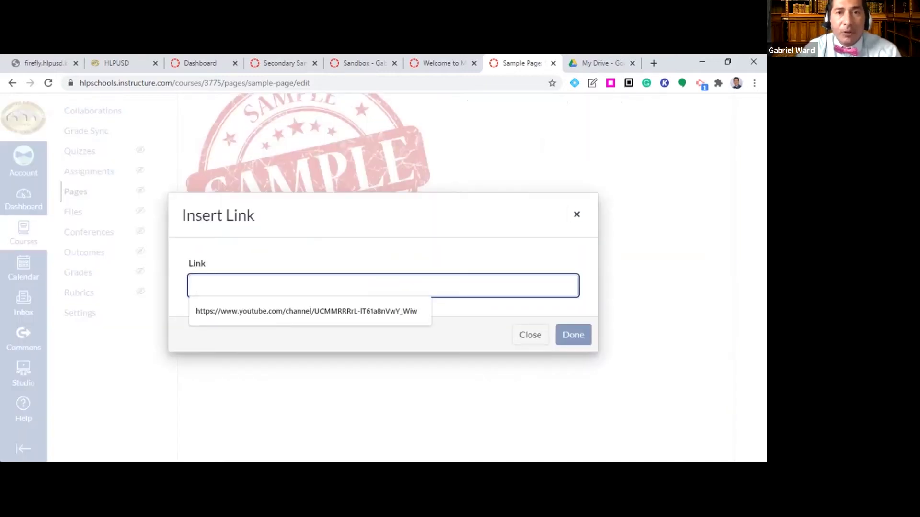
key(Down)
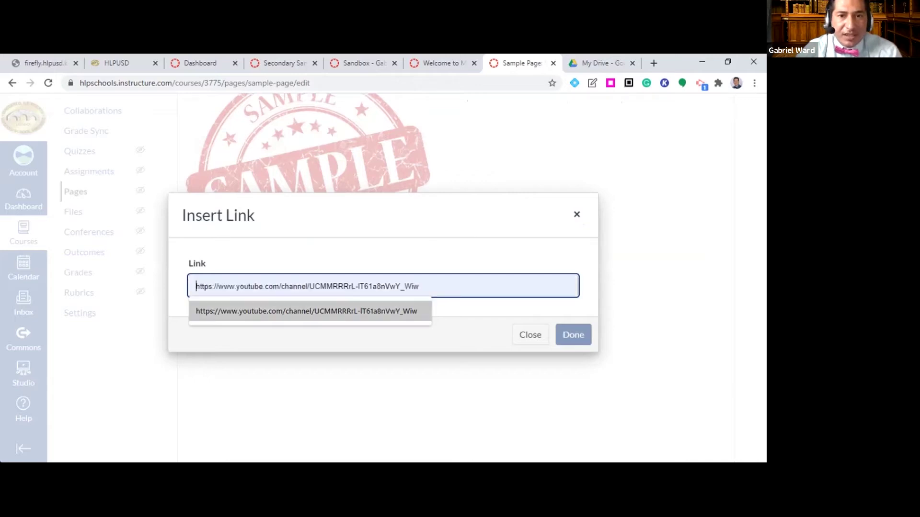
key(Return)
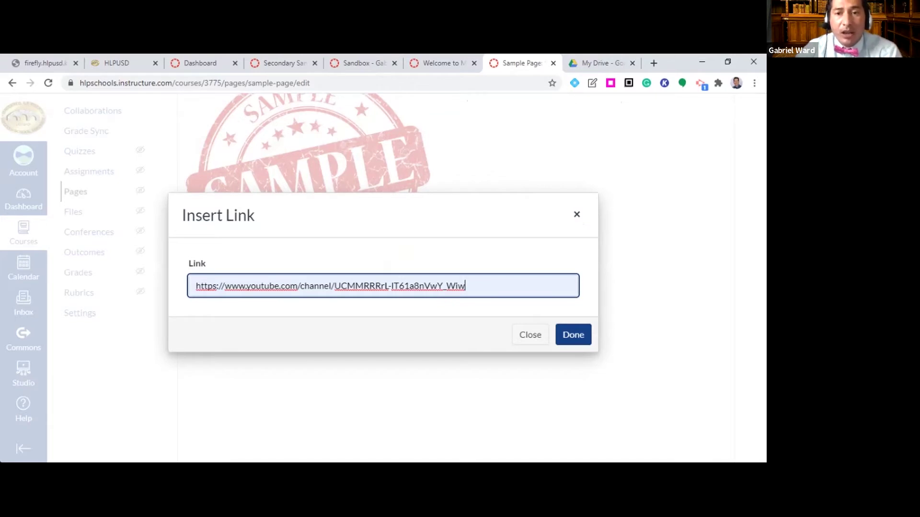
click(573, 335)
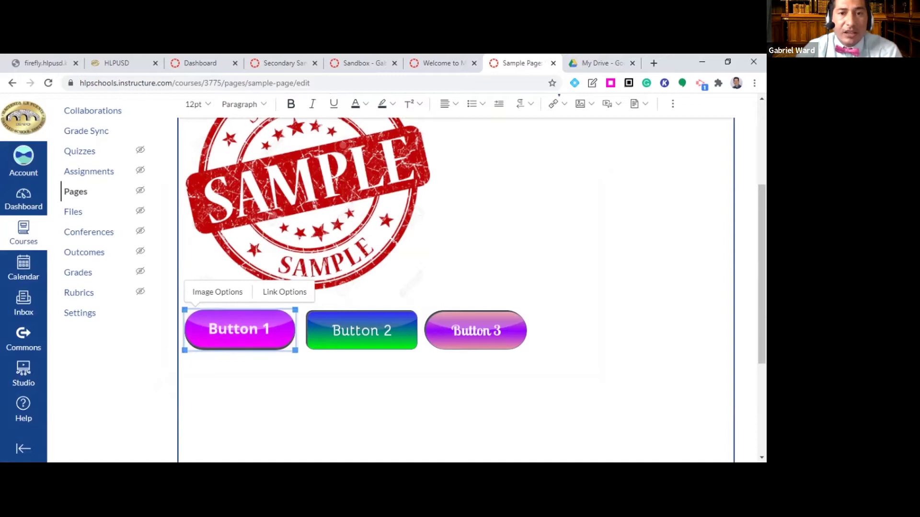
Review the stamp image and the row of three buttons, and save the page
click(297, 332)
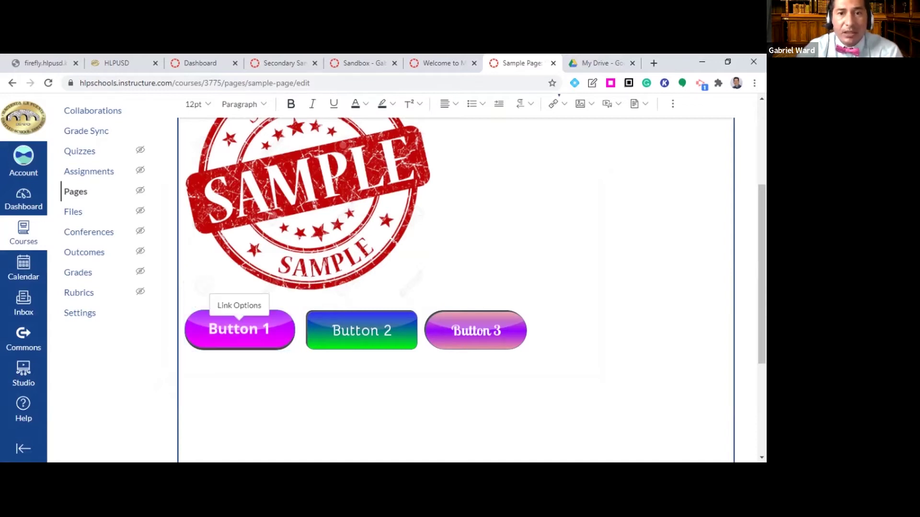
scroll(455, 287, down, 1)
click(529, 273)
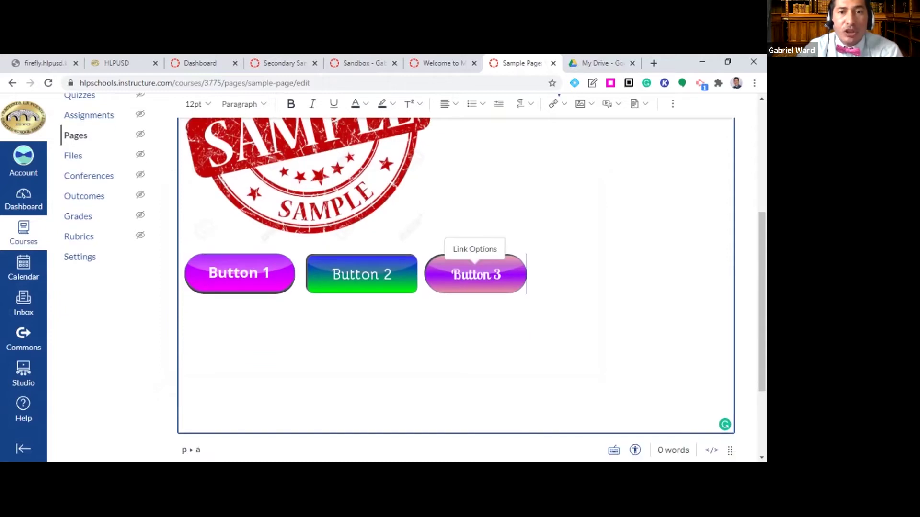
scroll(529, 273, up, 2)
scroll(455, 287, up, 2)
scroll(455, 287, down, 2)
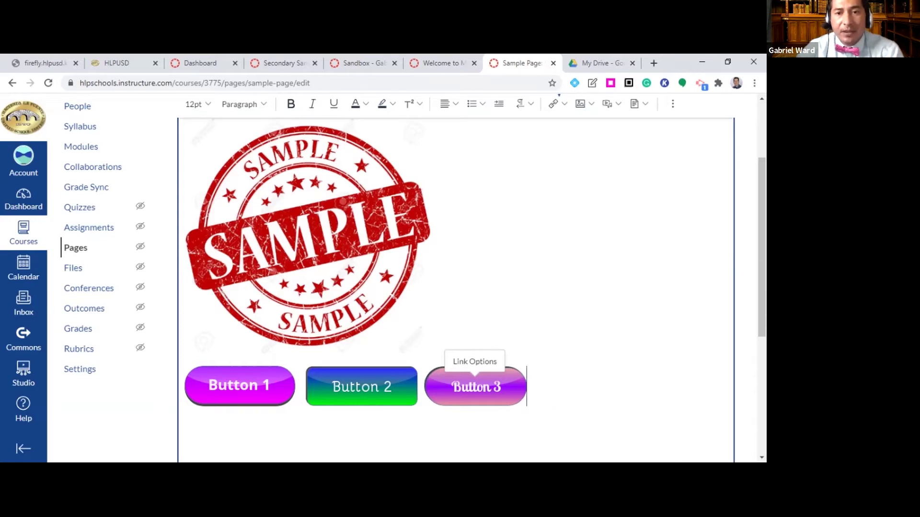
scroll(456, 278, down, 5)
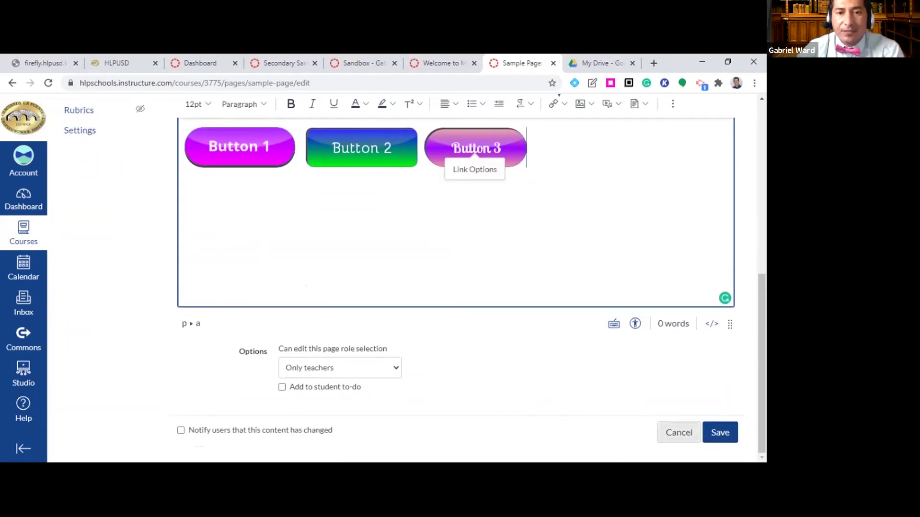
click(720, 433)
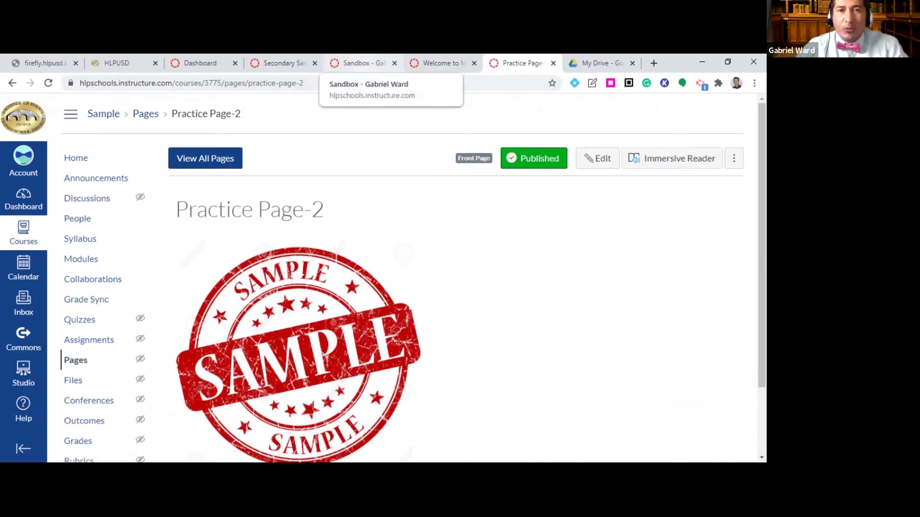
Examine the Sandbox course home page as an example, follow its Learn button to the modules, and return
click(361, 63)
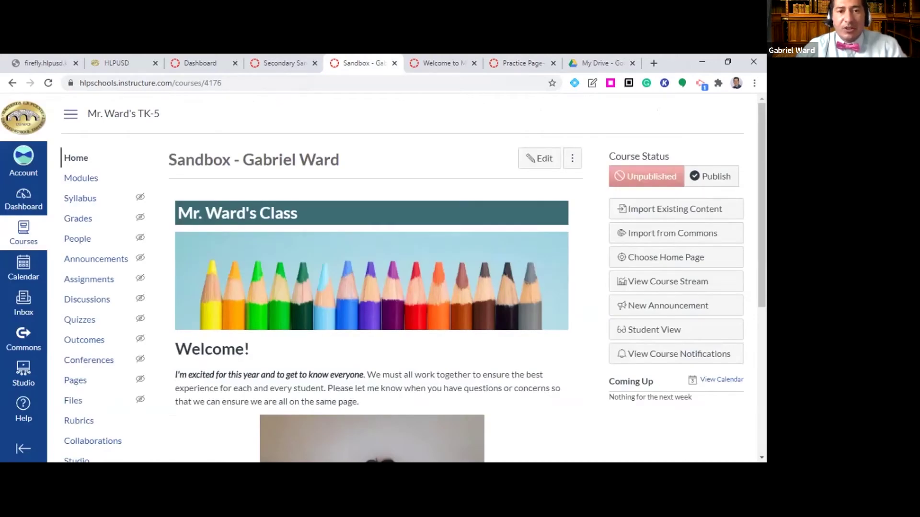
scroll(413, 279, down, 1)
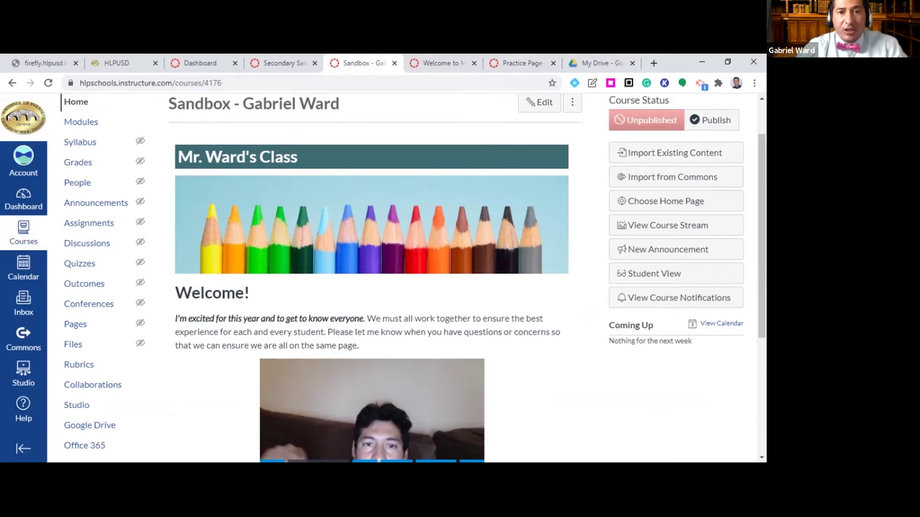
scroll(413, 279, down, 1)
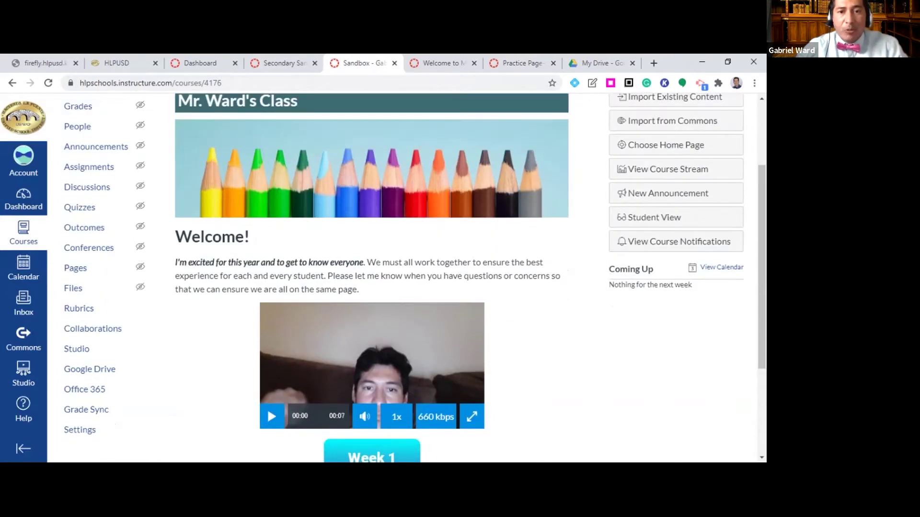
scroll(413, 279, down, 2)
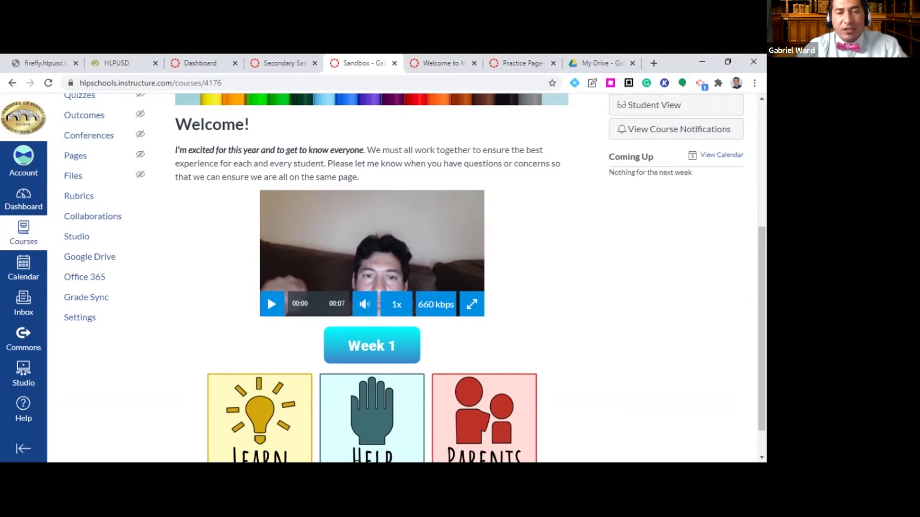
scroll(413, 279, down, 1)
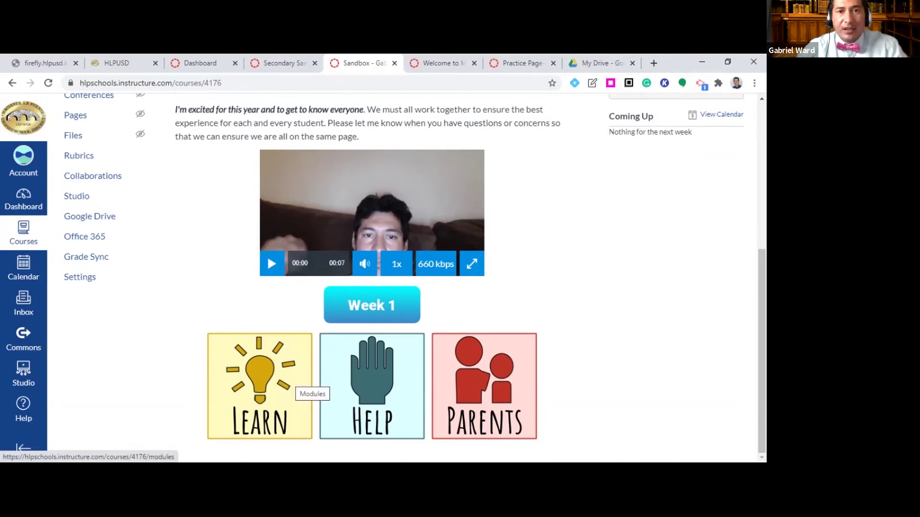
click(293, 380)
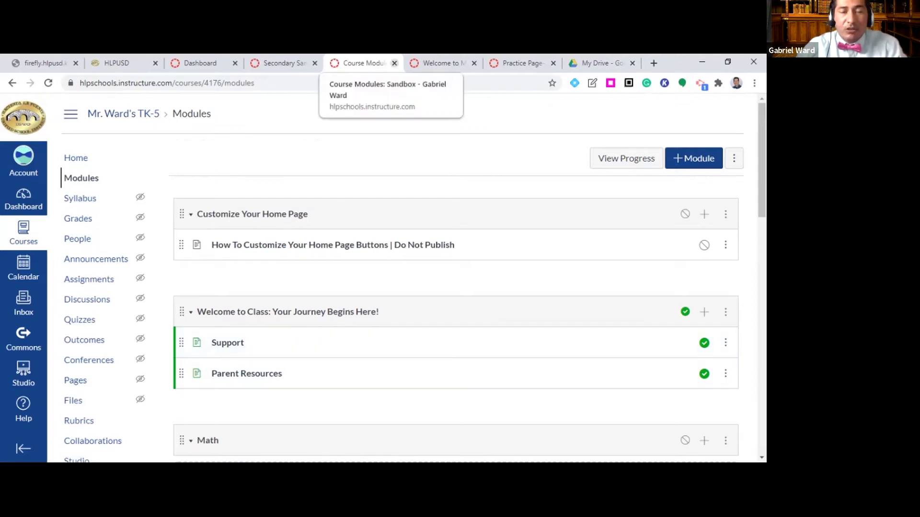
click(12, 83)
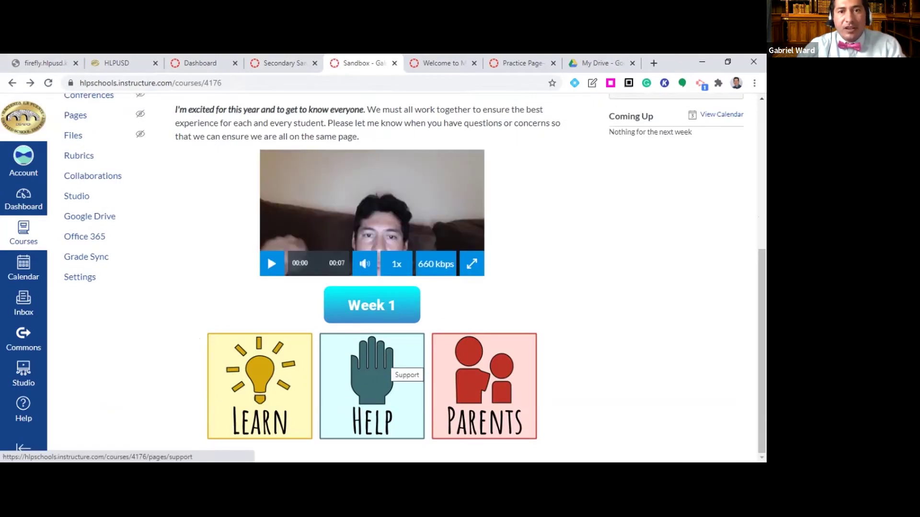
Preview the Sandbox course home page in Student View and leave the preview
scroll(406, 375, up, 5)
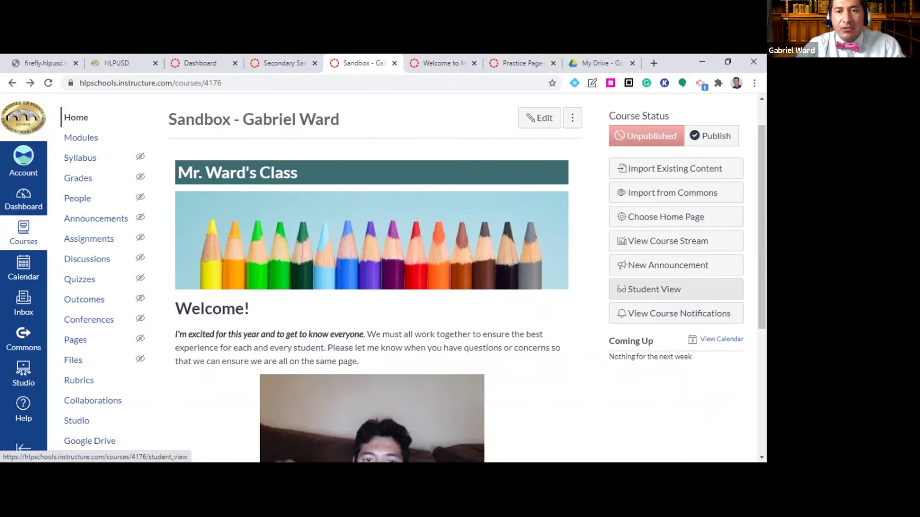
click(676, 289)
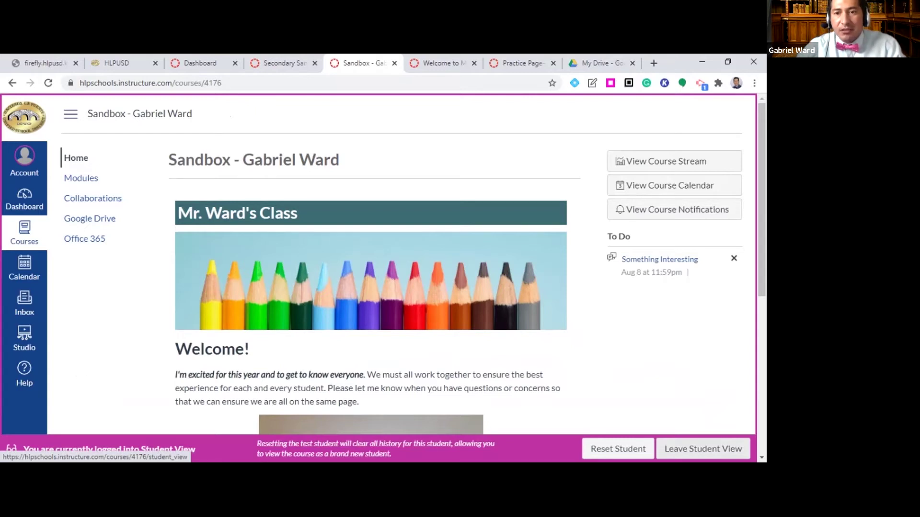
click(703, 448)
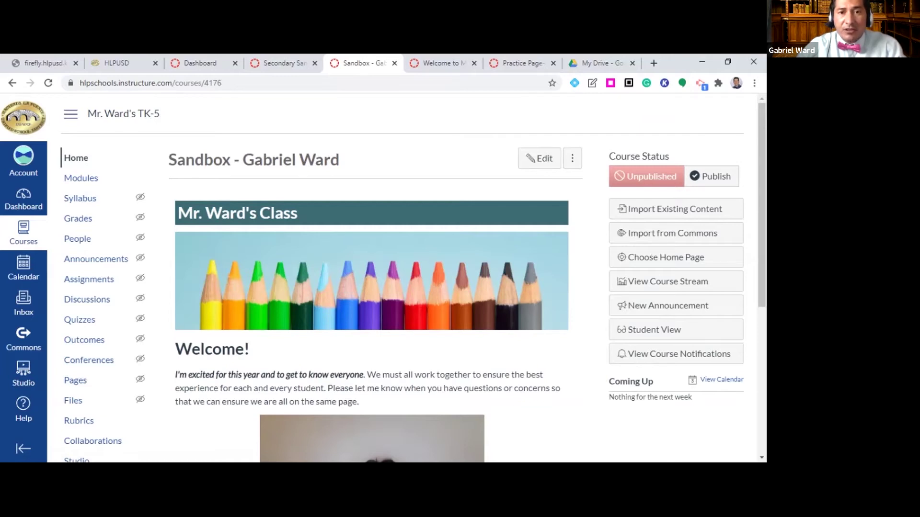
Open the Sandbox home page for editing, enlarge the content editor and add an empty line after the welcome paragraph
click(539, 158)
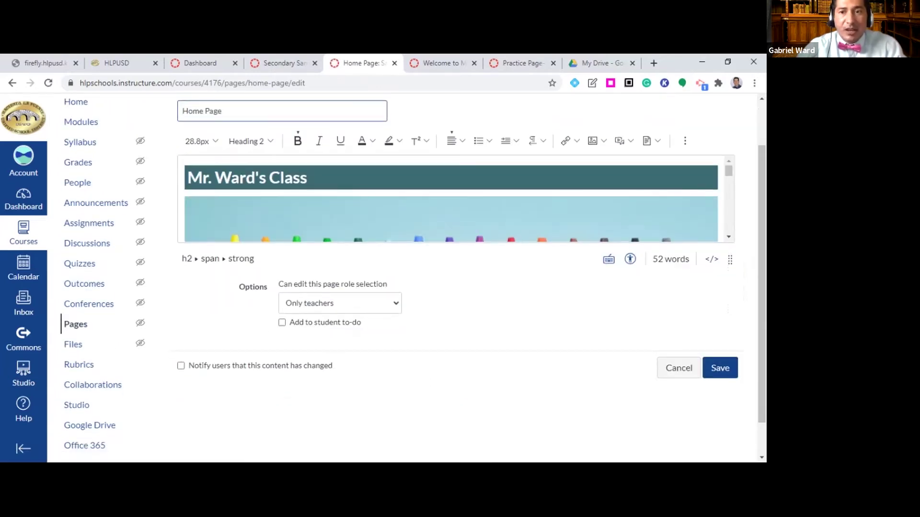
drag(729, 259, 729, 296)
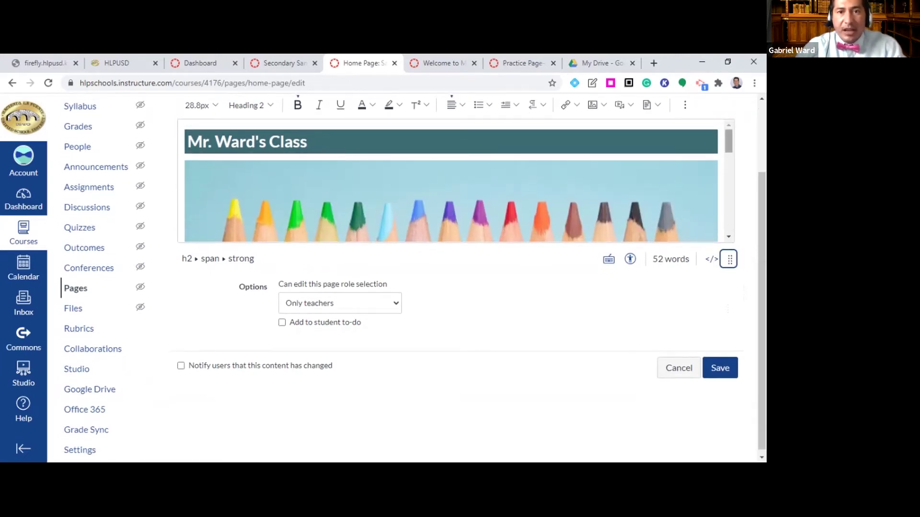
scroll(450, 182, down, 2)
scroll(455, 182, down, 1)
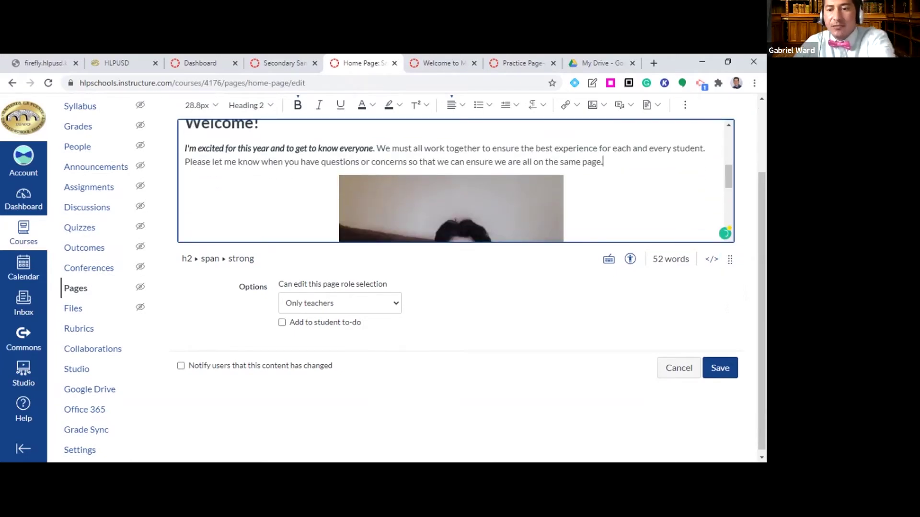
key(Return)
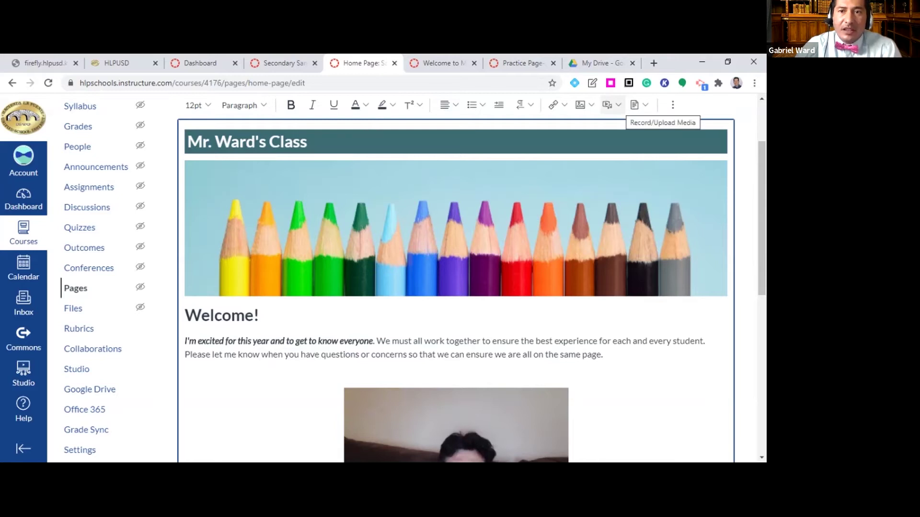
Record a media clip of about 4 seconds and insert it below the welcome paragraph
click(609, 104)
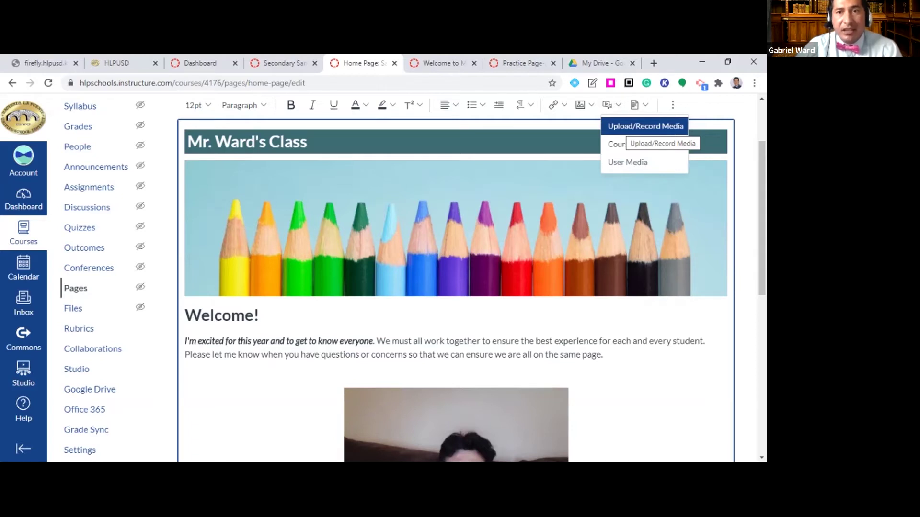
click(645, 126)
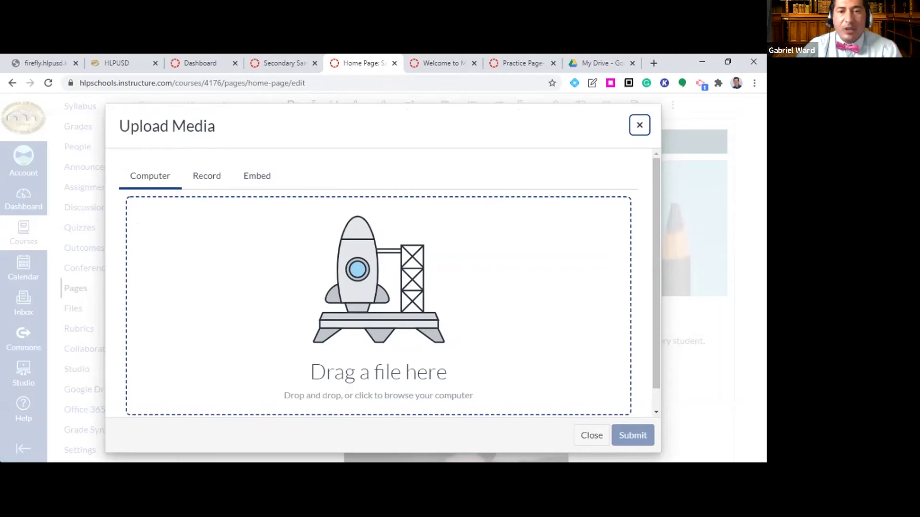
click(207, 177)
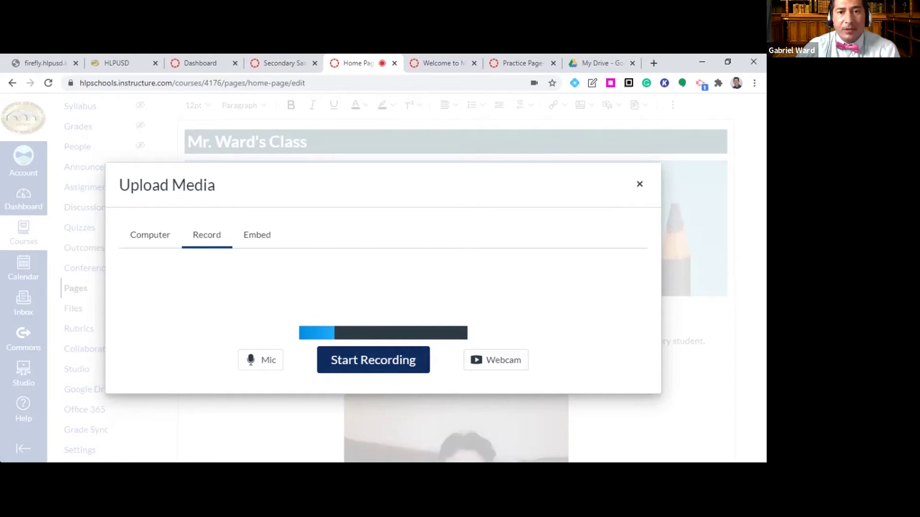
click(373, 360)
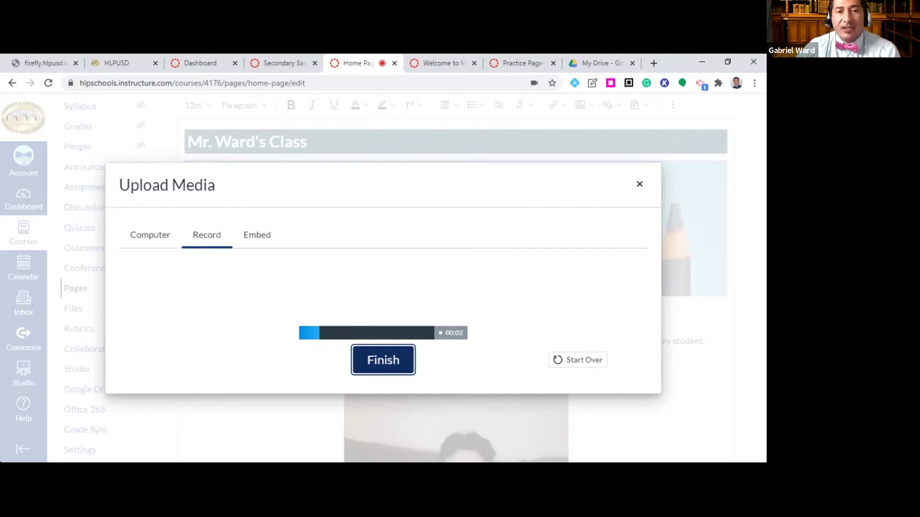
key(Return)
click(370, 354)
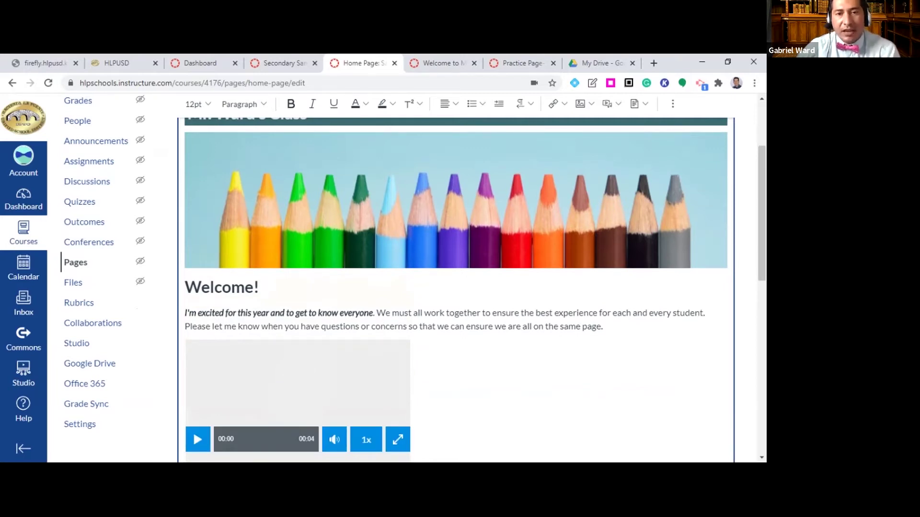
Check the inserted clip and the rest of the page, and discard the unsaved changes to the Sandbox home page
scroll(456, 288, down, 1)
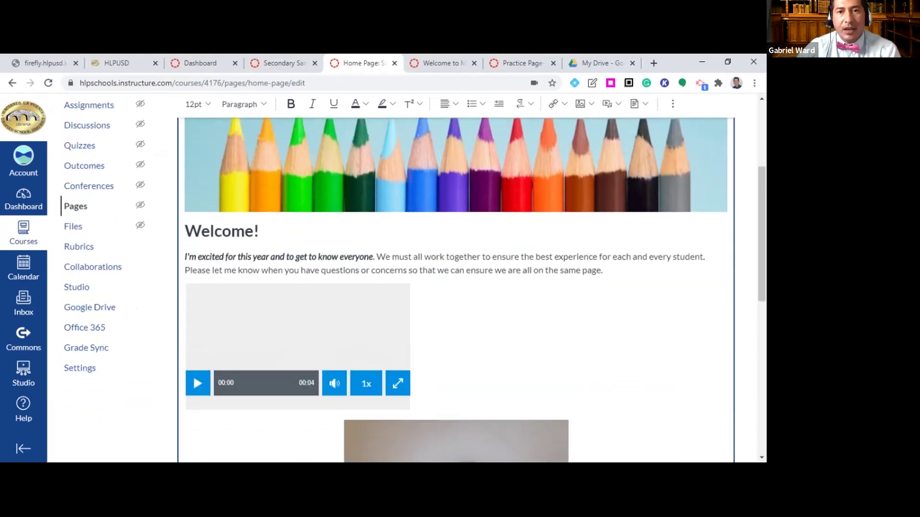
scroll(456, 288, down, 7)
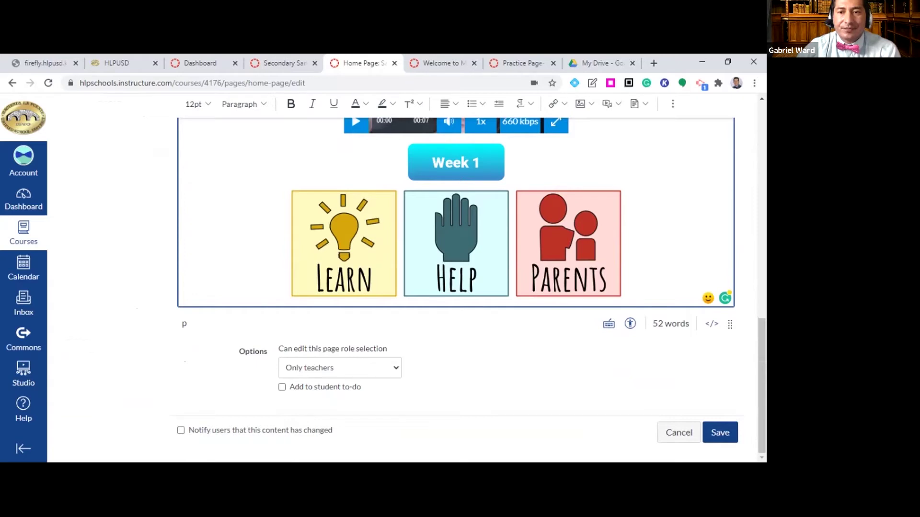
click(679, 432)
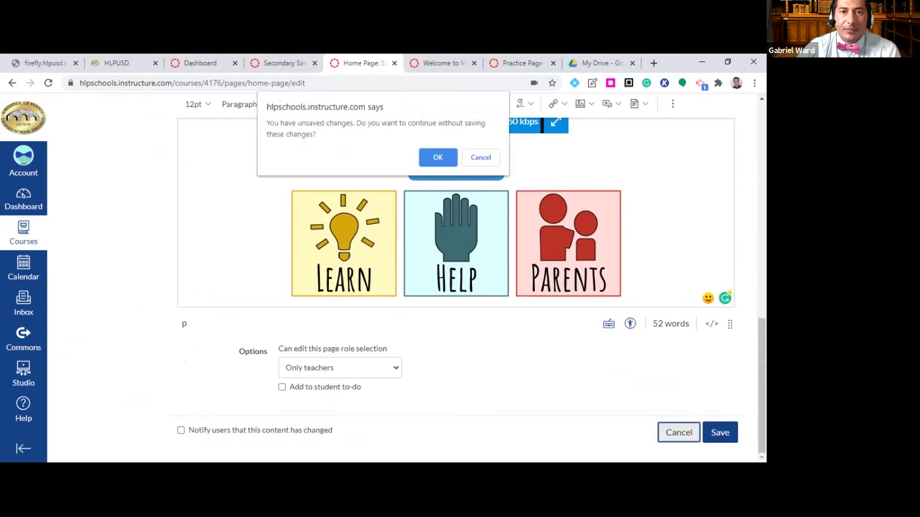
click(437, 157)
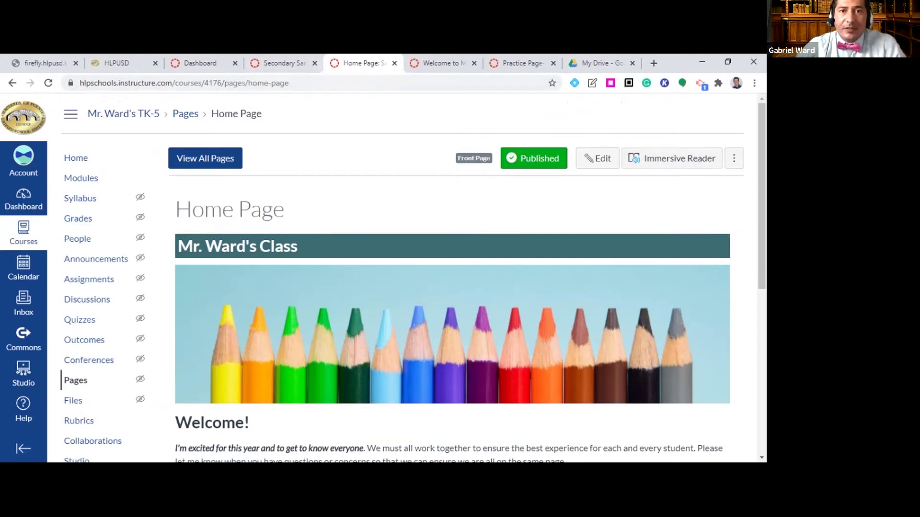
Open the K-5 course's first grade welcome page in Immersive Reader and set the voice speed to 1.25
click(283, 63)
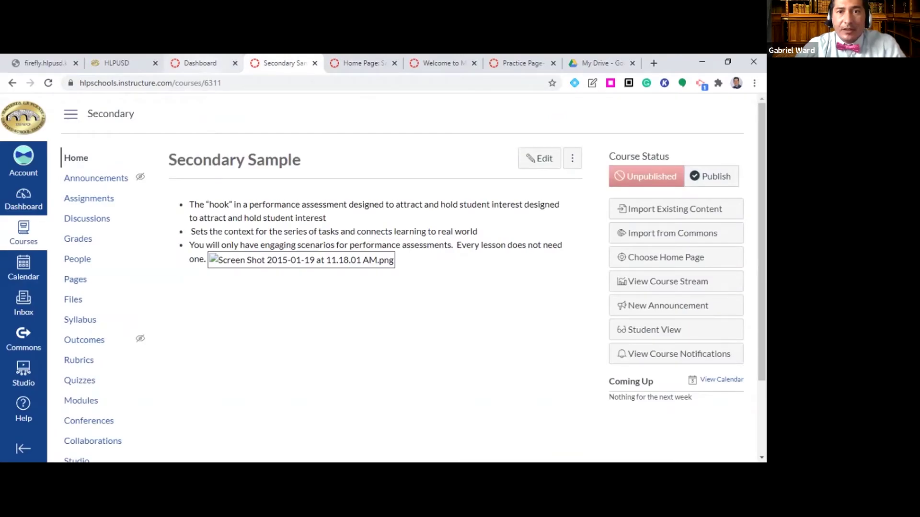
click(438, 63)
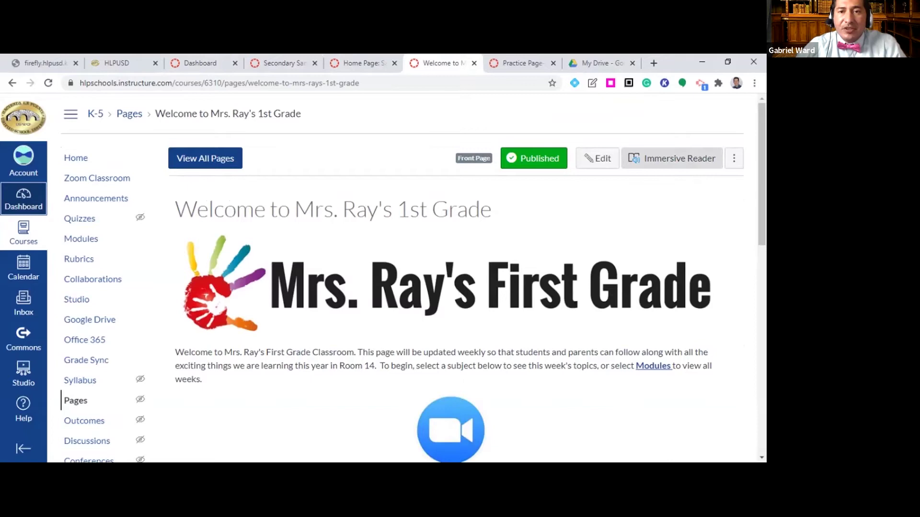
click(672, 158)
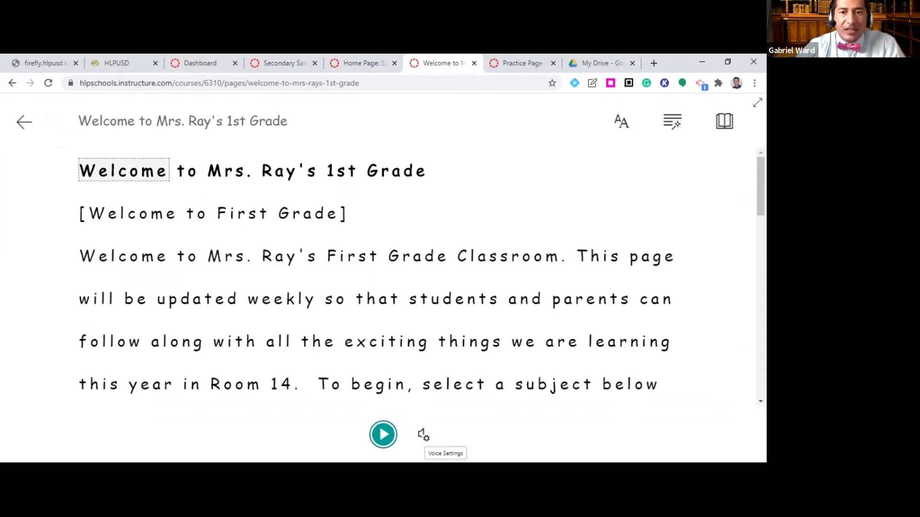
click(424, 435)
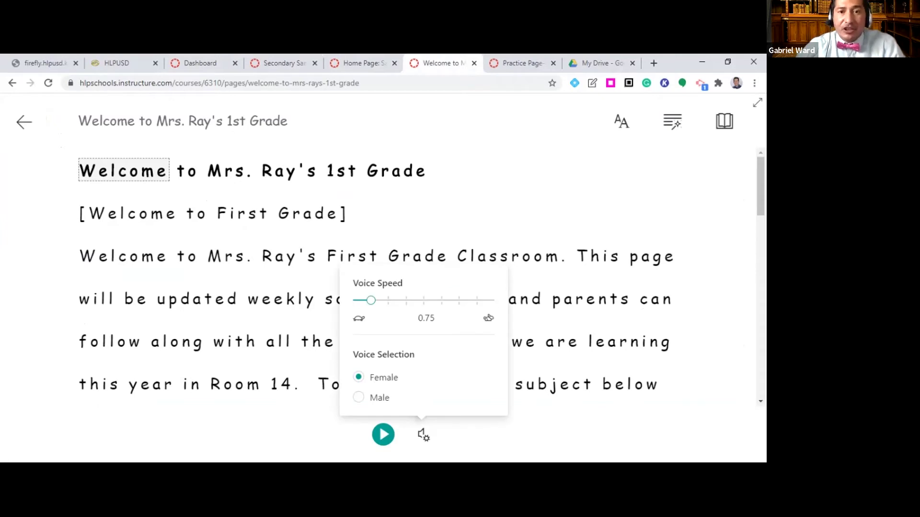
drag(371, 301, 407, 301)
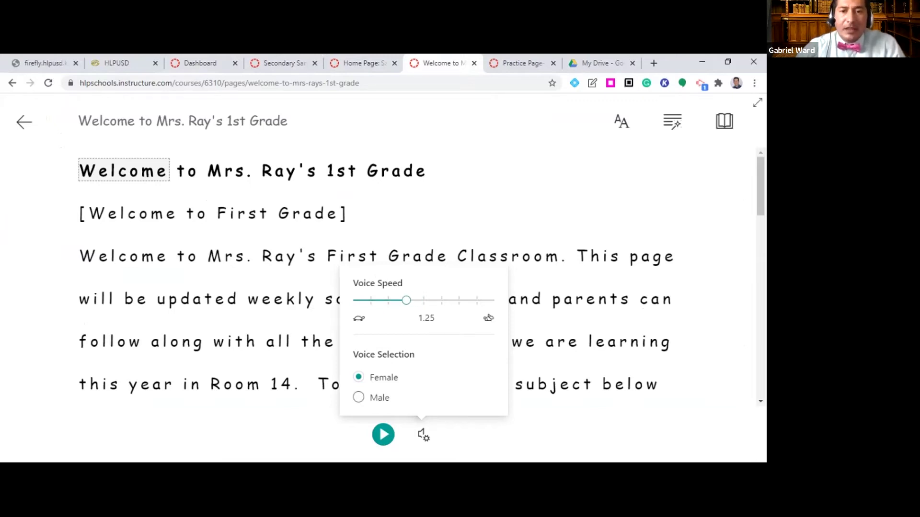
Look up the word "view" in the picture dictionary, then play the page's read-aloud and stop it
scroll(608, 278, down, 3)
click(607, 278)
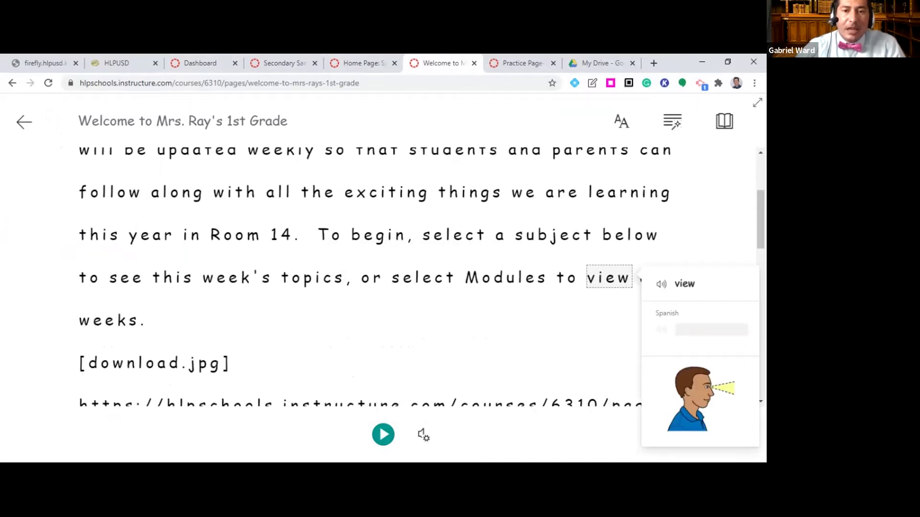
click(383, 435)
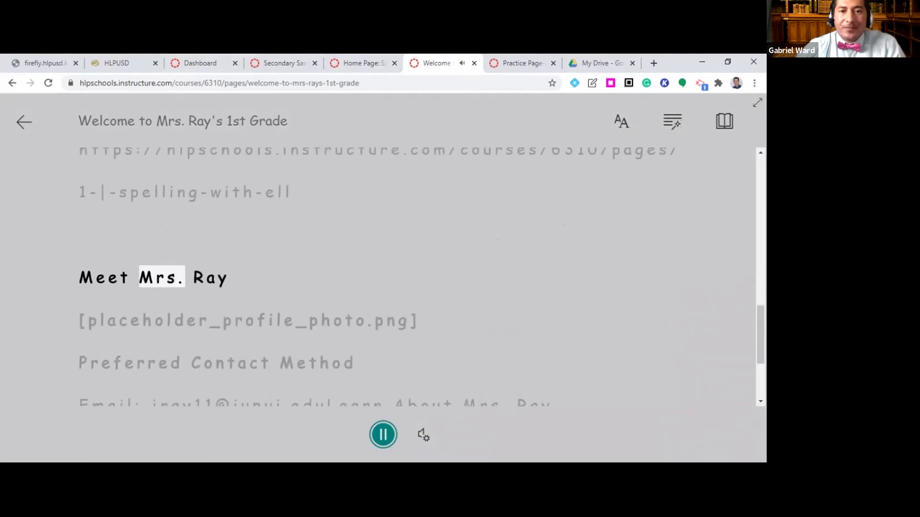
click(383, 435)
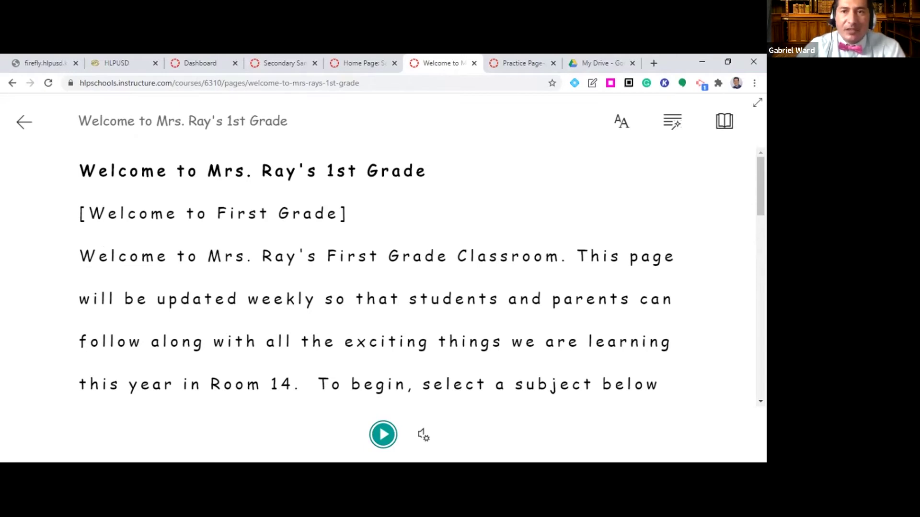
Set the translation language to Russian and translate the whole document
click(724, 121)
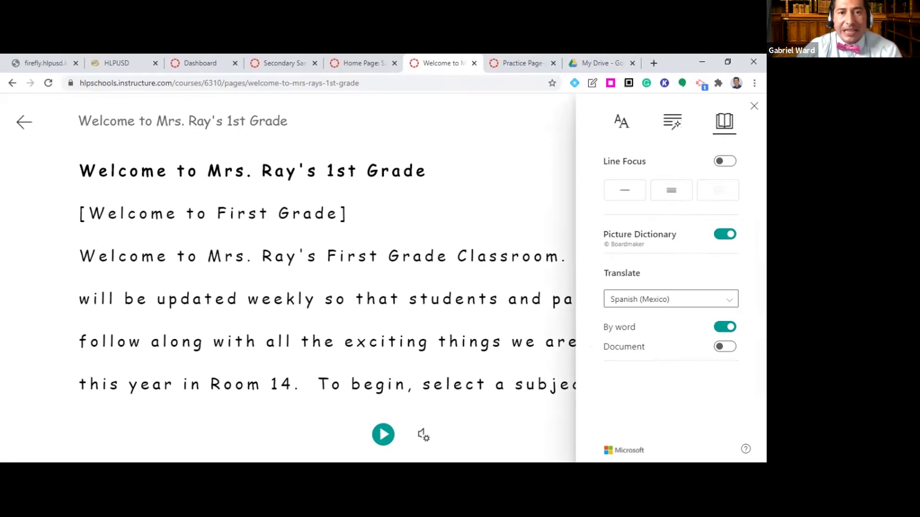
click(709, 299)
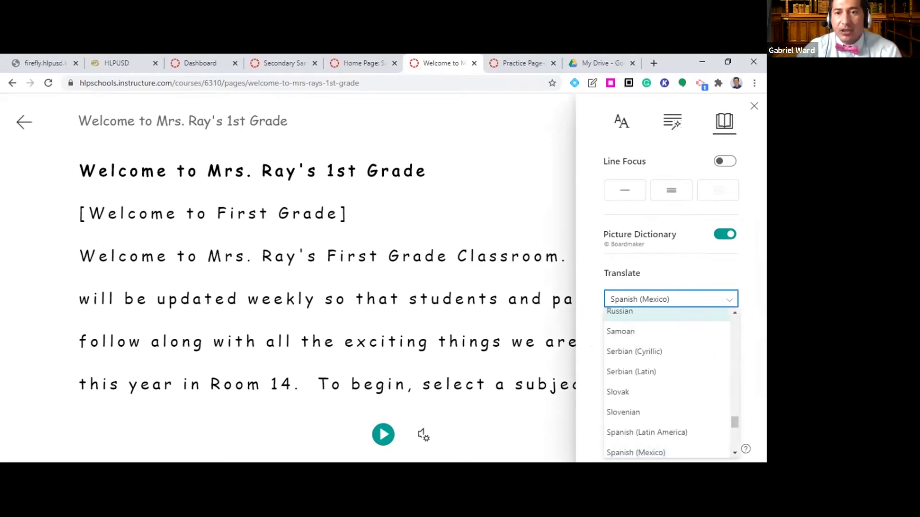
click(685, 314)
click(725, 346)
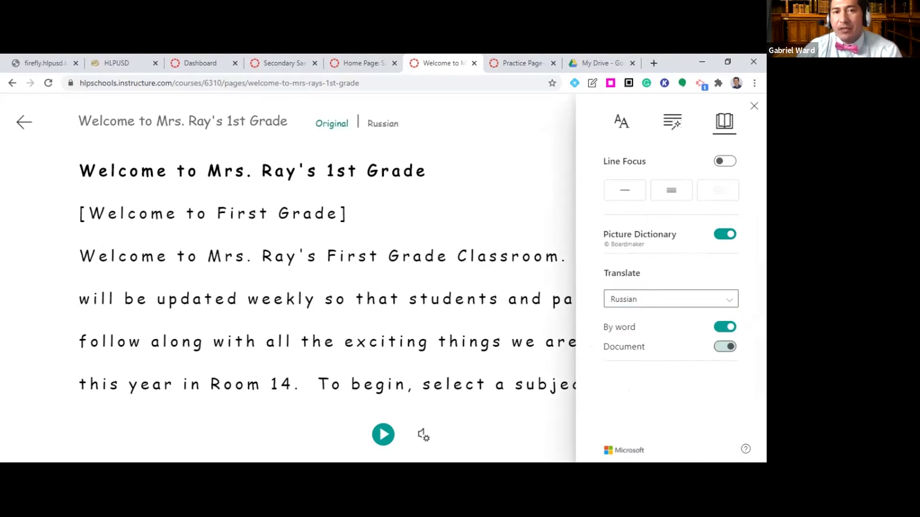
click(725, 347)
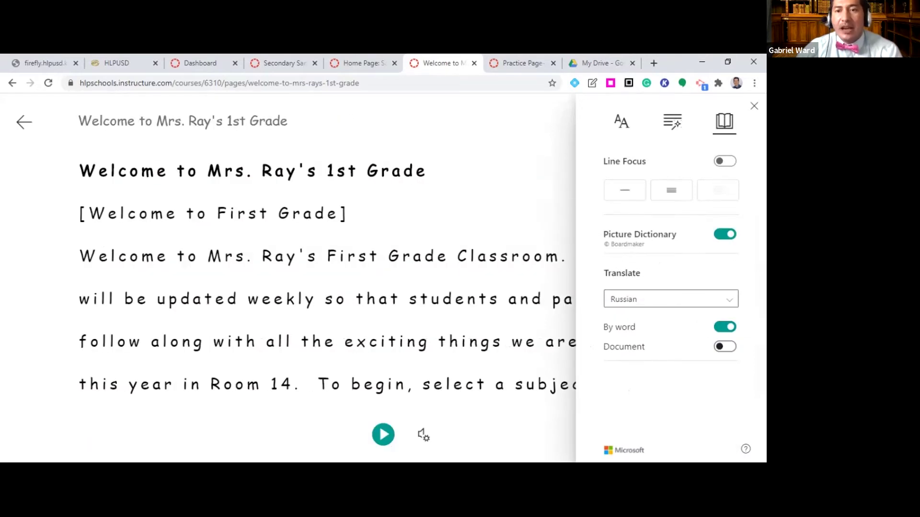
click(725, 346)
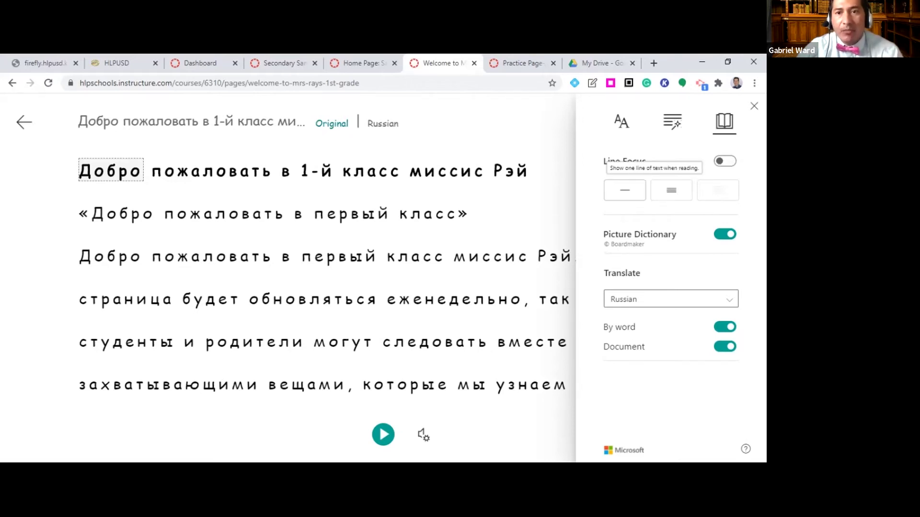
Set the reader to three-line focus, text size 36 and the green theme, and exit Immersive Reader
click(671, 191)
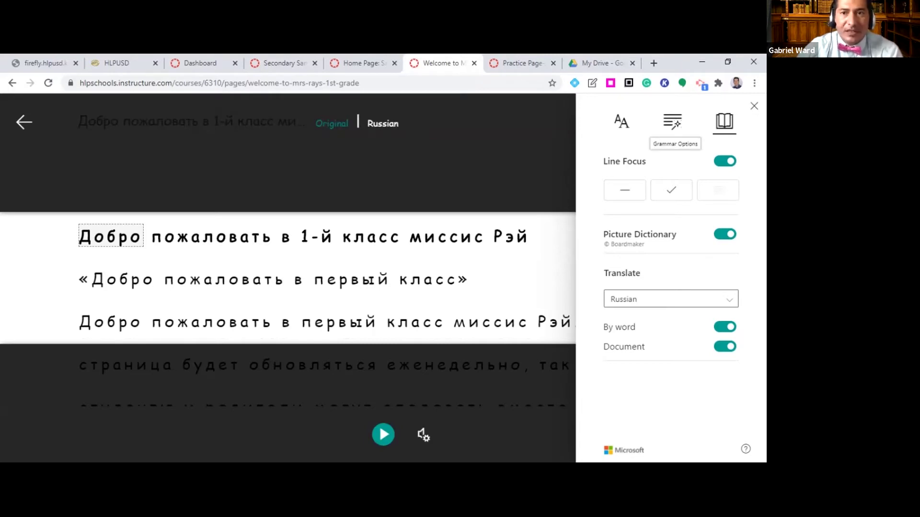
click(622, 121)
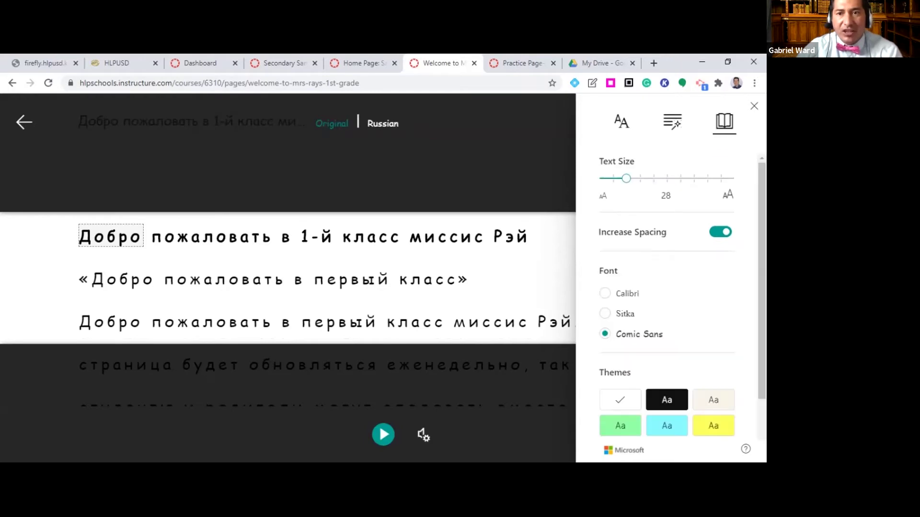
mouse_move(626, 178)
mouse_down()
mouse_move(656, 178)
mouse_move(640, 178)
mouse_up()
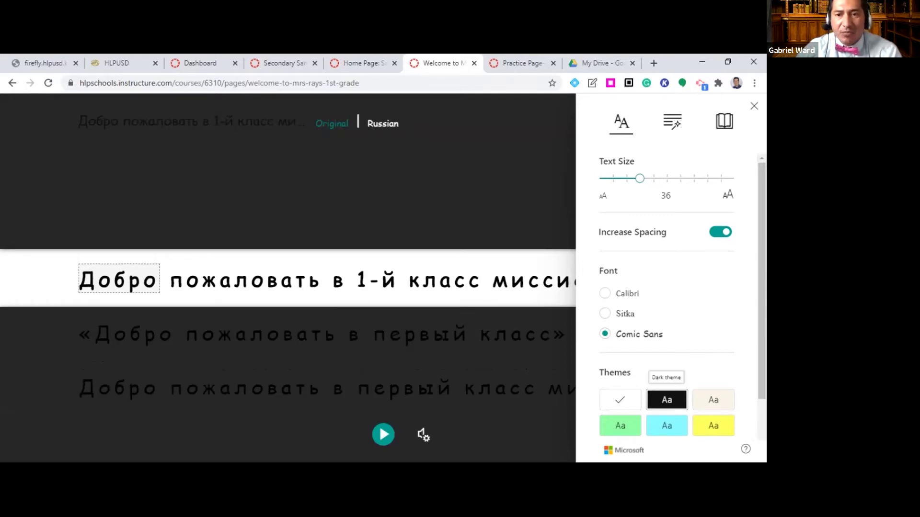
click(620, 426)
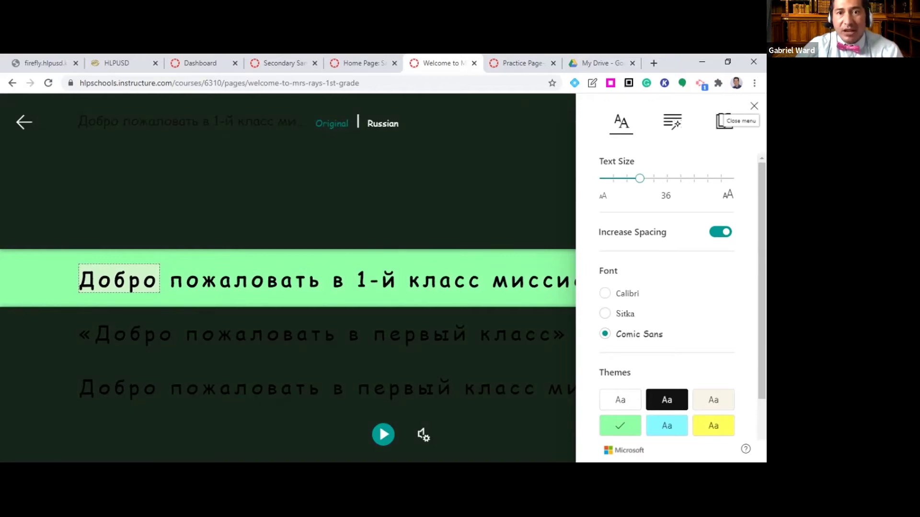
click(754, 106)
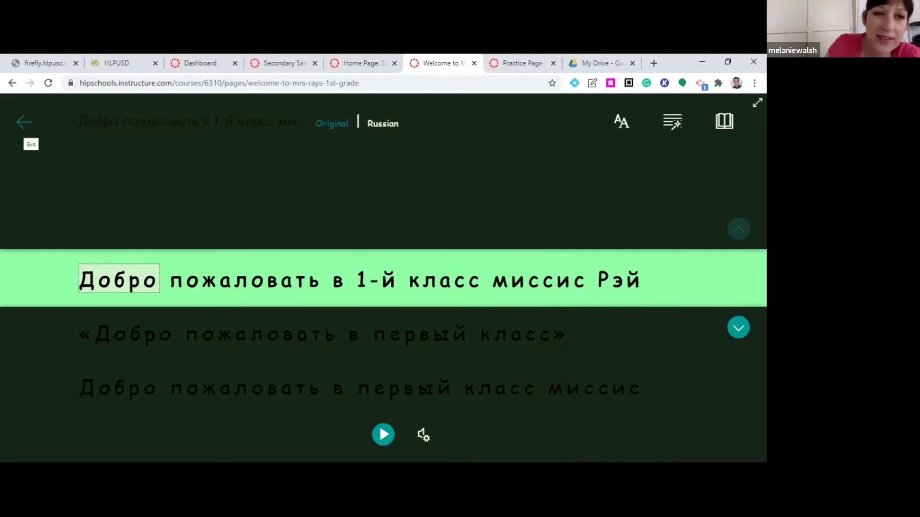
click(24, 122)
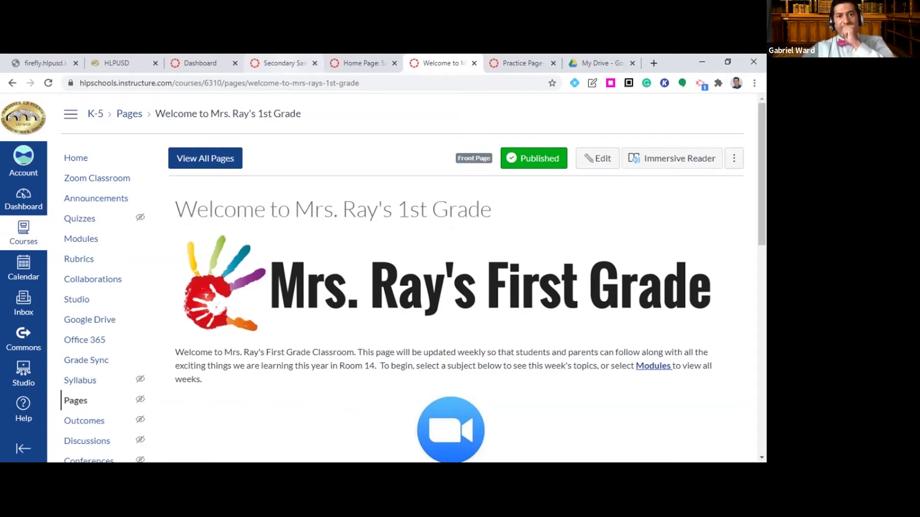
Open the list of all pages in the Secondary Sample course and check the options of its front page
click(284, 63)
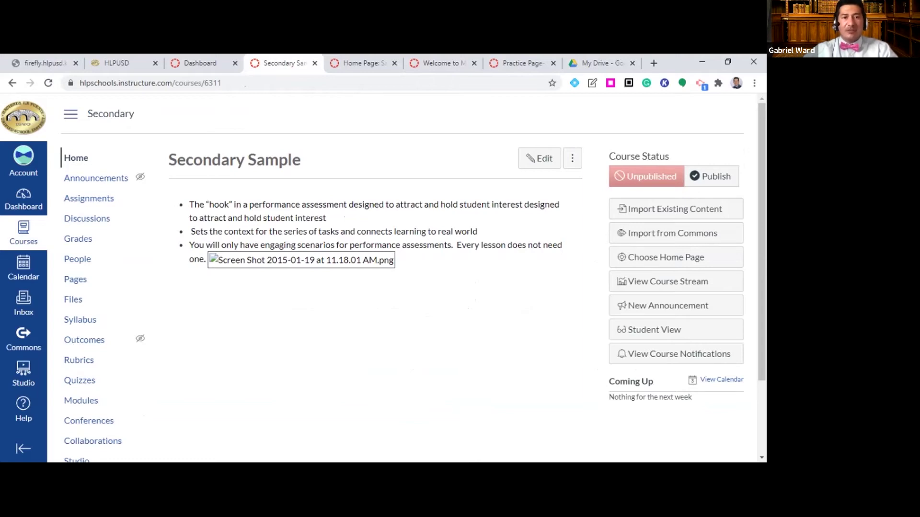
click(75, 279)
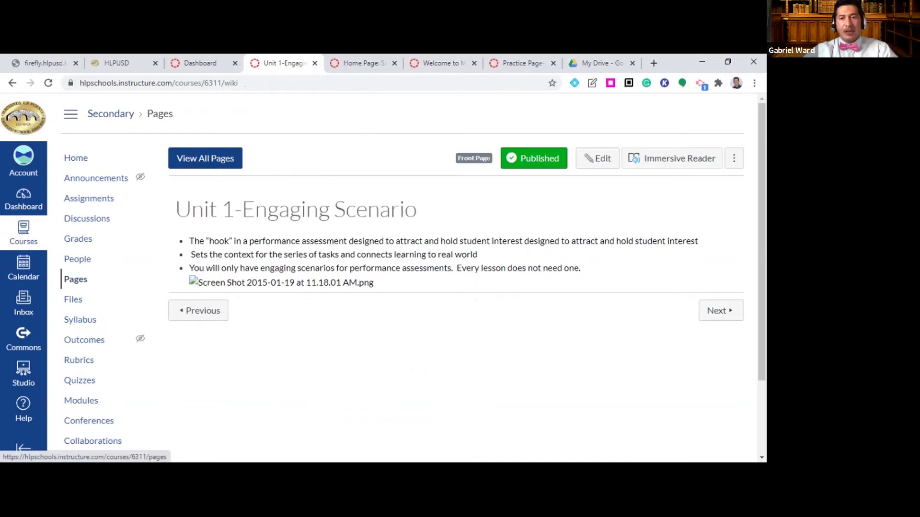
click(205, 158)
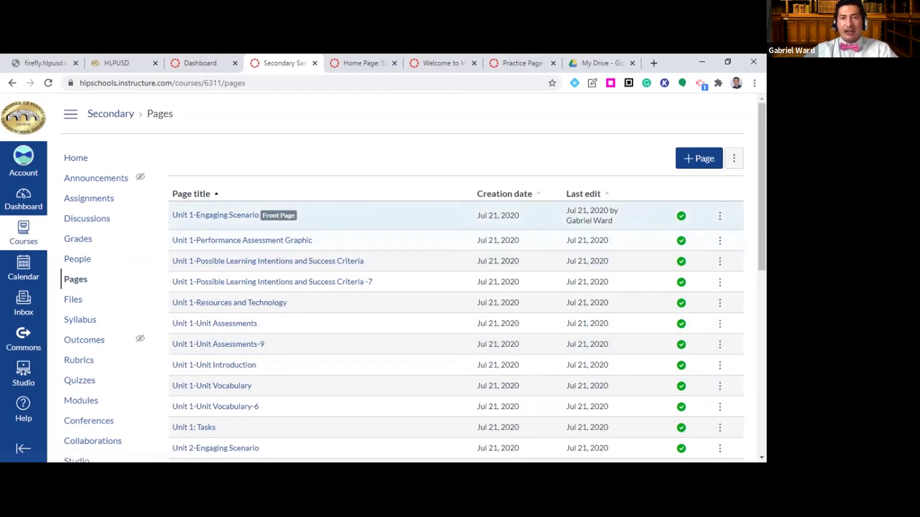
click(720, 216)
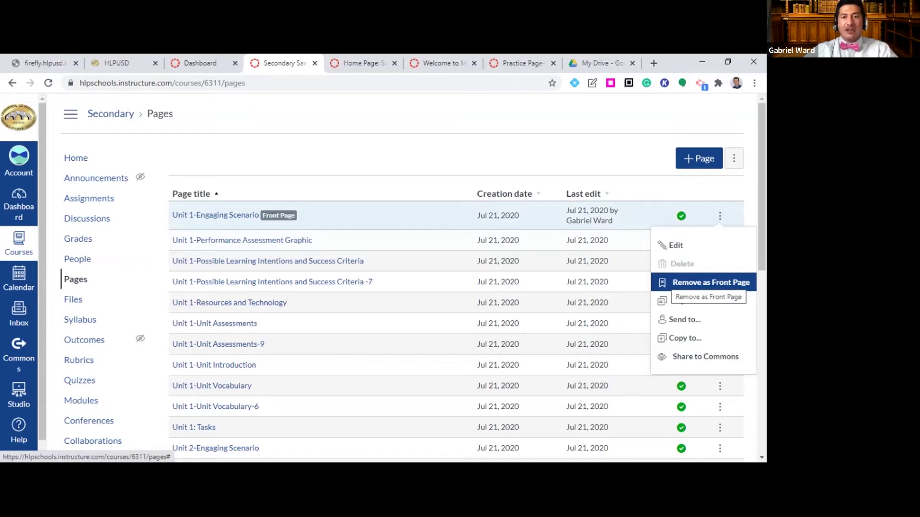
View the Unit 1-Performance Assessment Graphic page and set it as the Secondary Sample course's front page
click(242, 240)
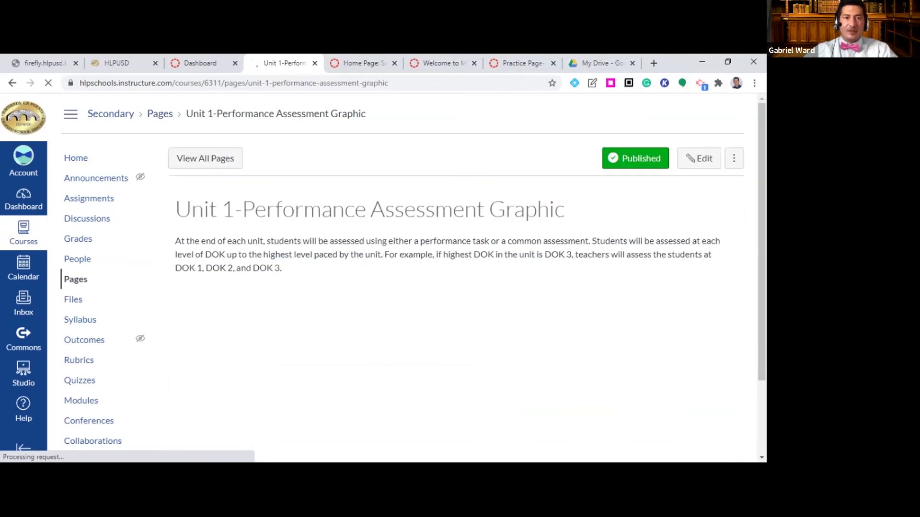
click(205, 158)
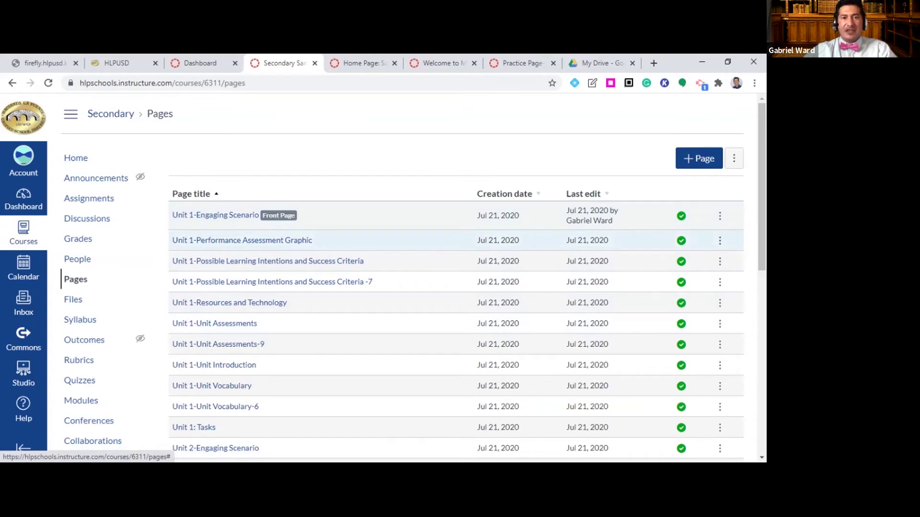
click(720, 240)
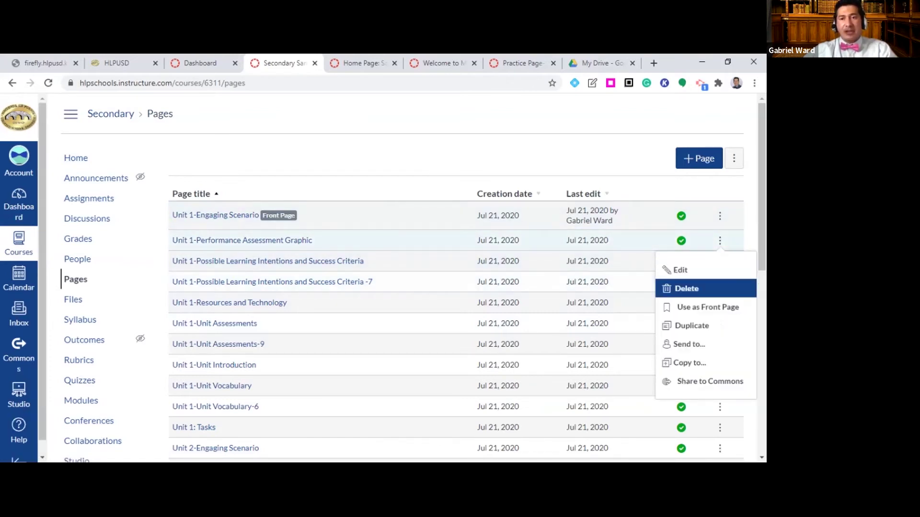
click(681, 307)
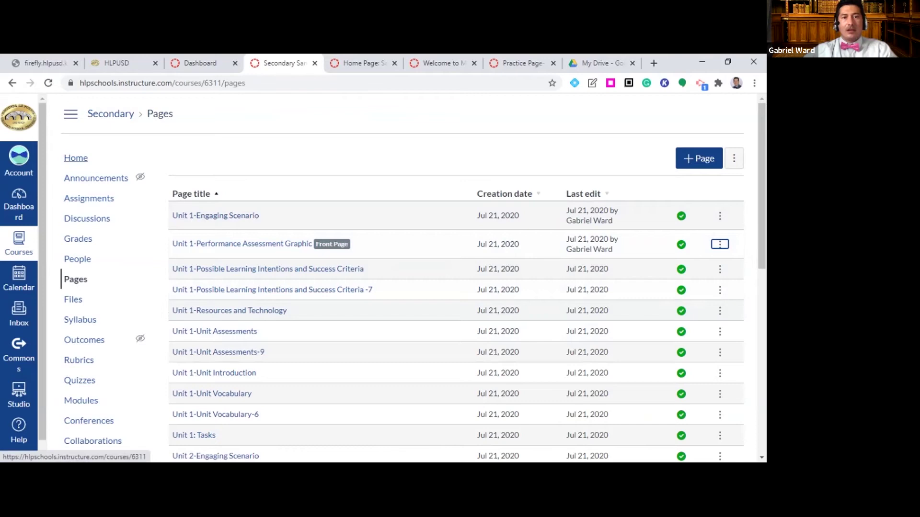
Check the Secondary Sample home page and review its home page choices without saving a change
click(76, 158)
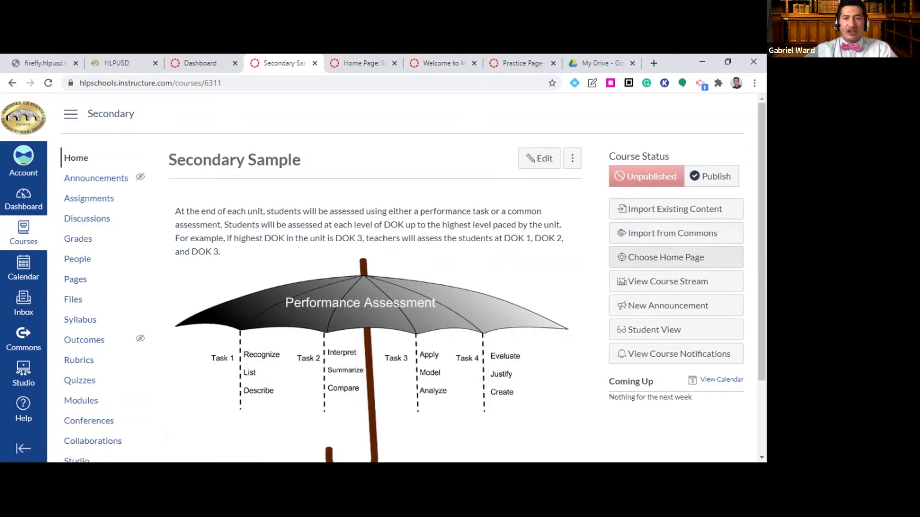
click(675, 258)
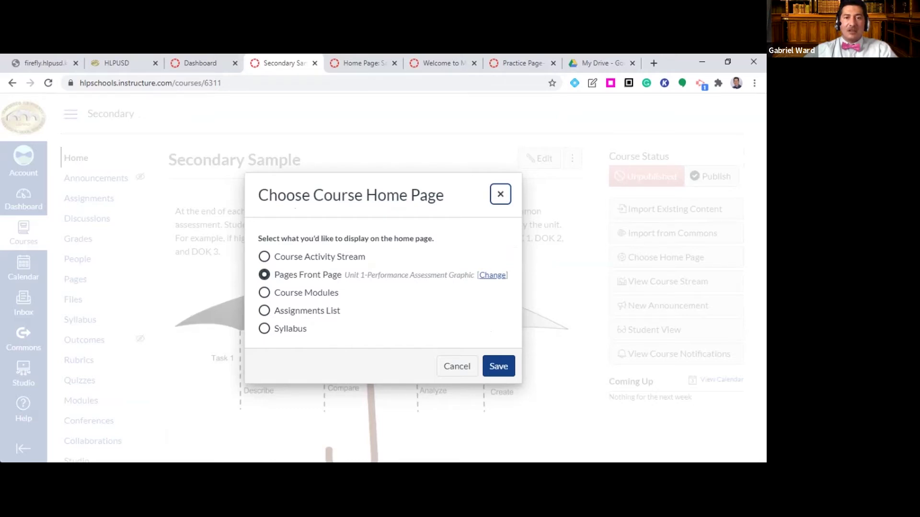
click(457, 366)
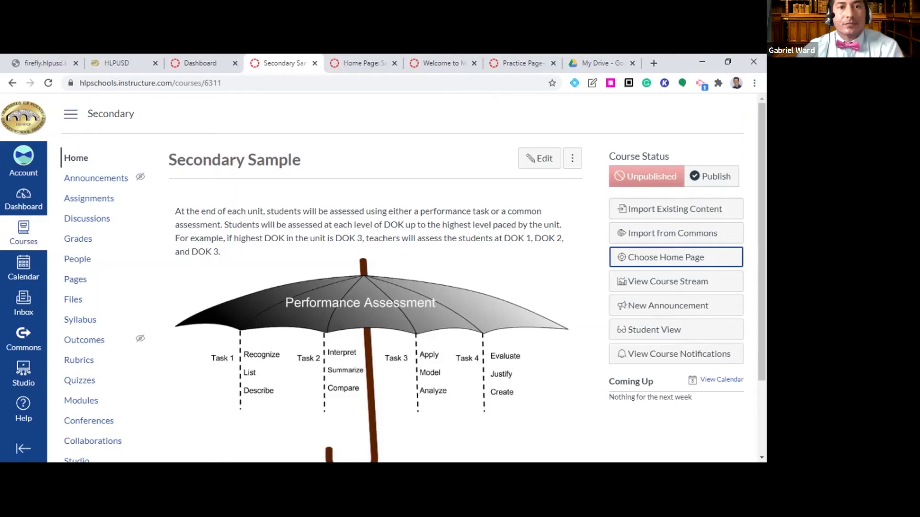
Switch to the other browser window, continue from ClassLink to Canvas and open the Math 7 Period 1 course
key(alt+Tab)
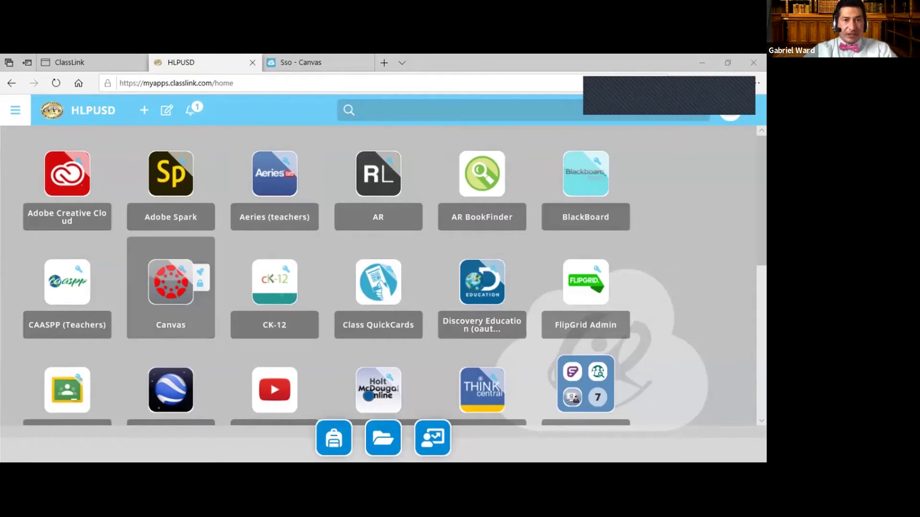
click(301, 63)
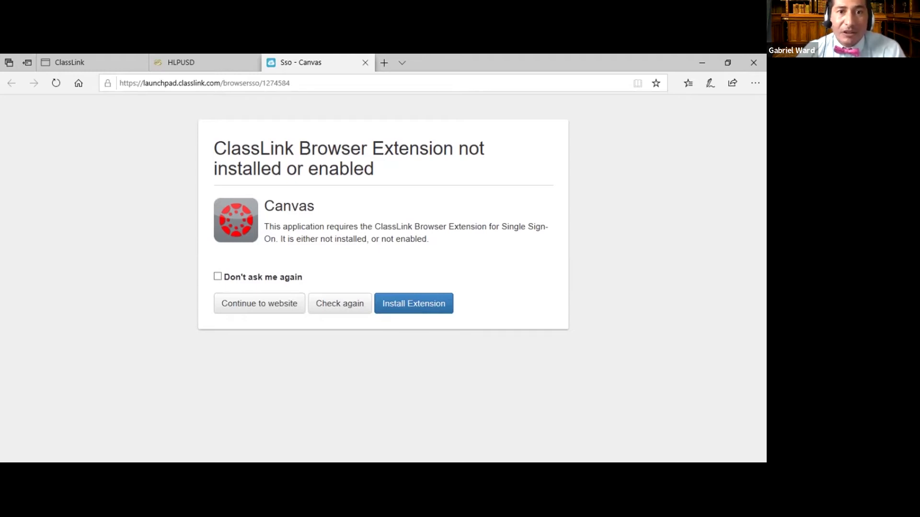
click(260, 303)
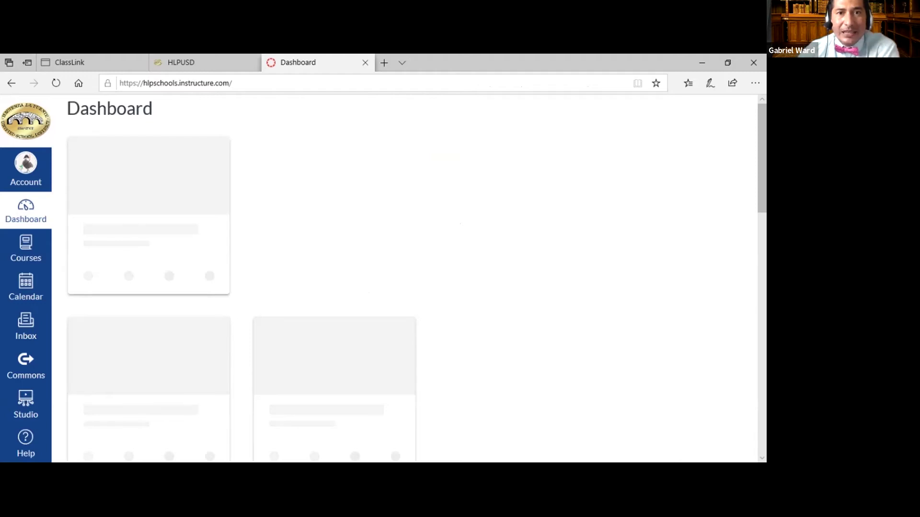
scroll(316, 287, down, 5)
scroll(316, 287, down, 1)
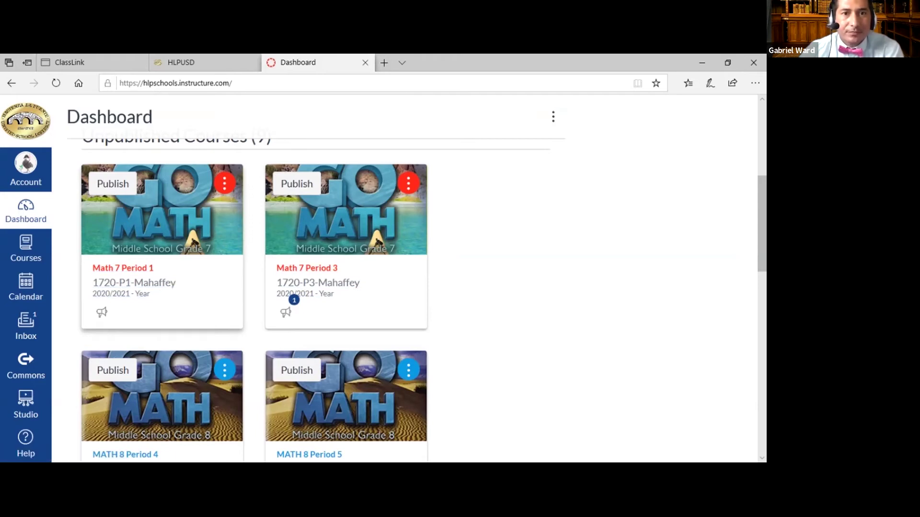
click(192, 230)
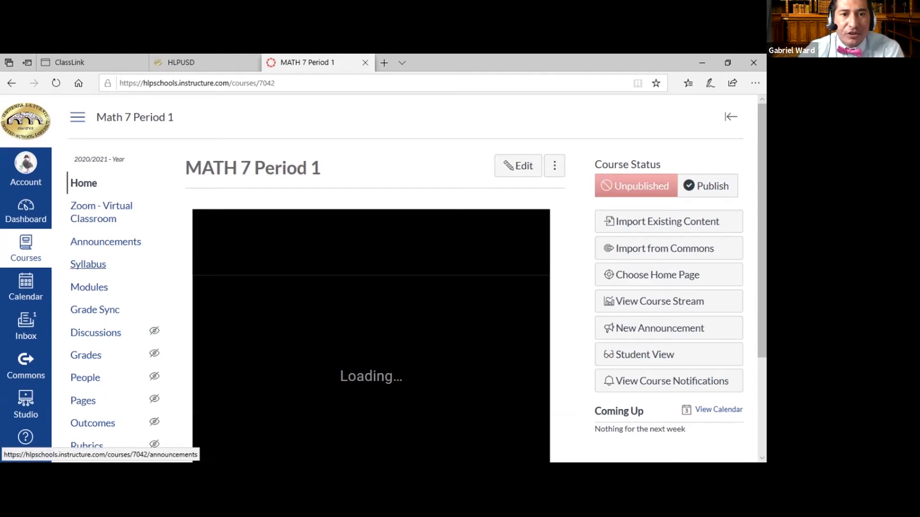
Open the Math 7 Period 1 course settings and copy the SIS ID from the course details
scroll(95, 310, down, 3)
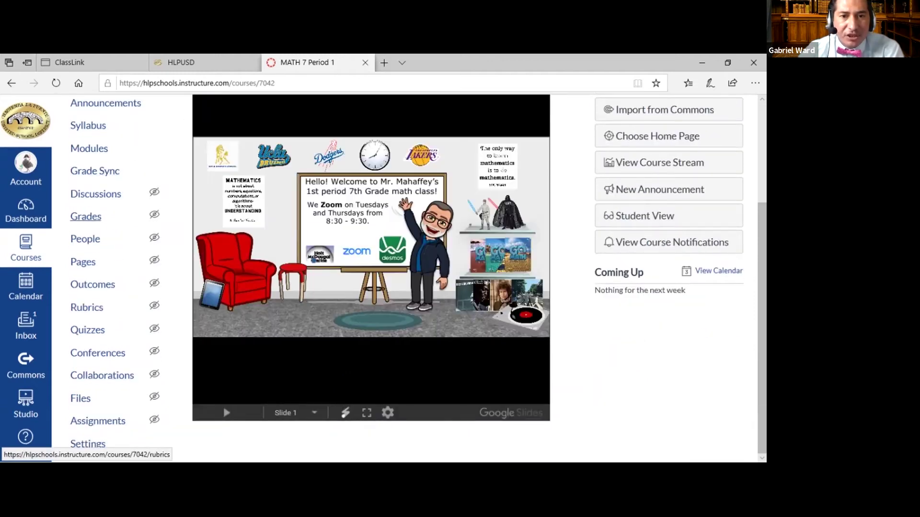
click(88, 444)
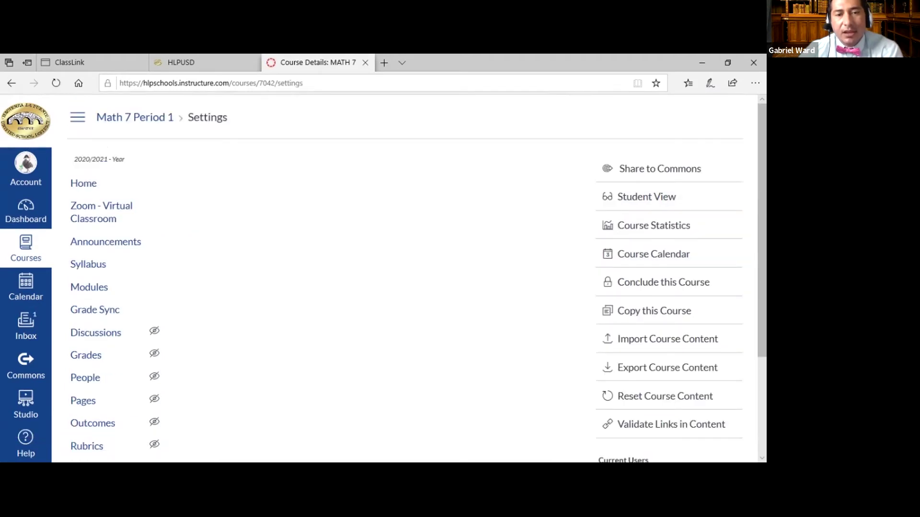
scroll(375, 247, down, 1)
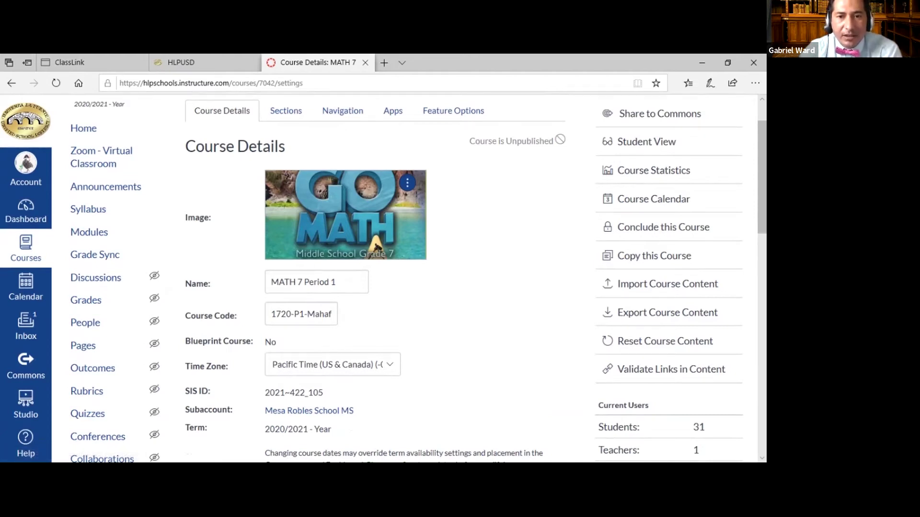
drag(326, 393, 265, 393)
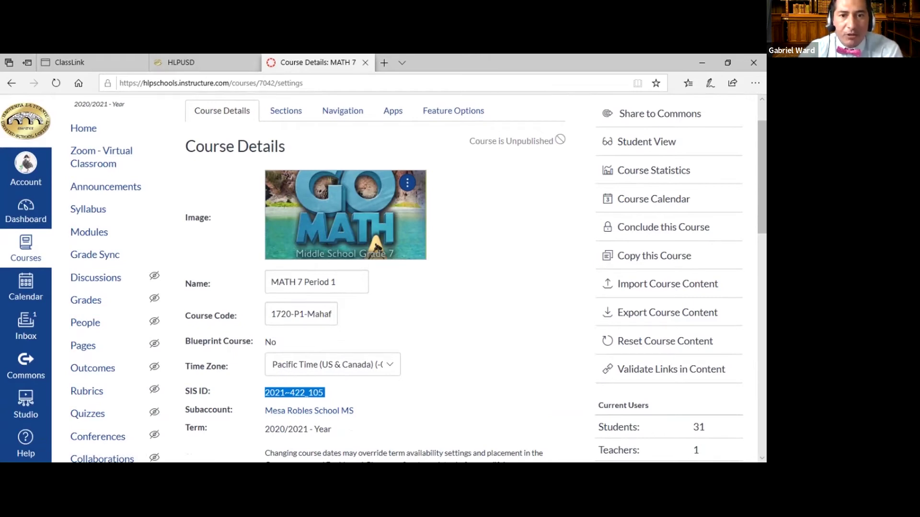
right_click(295, 392)
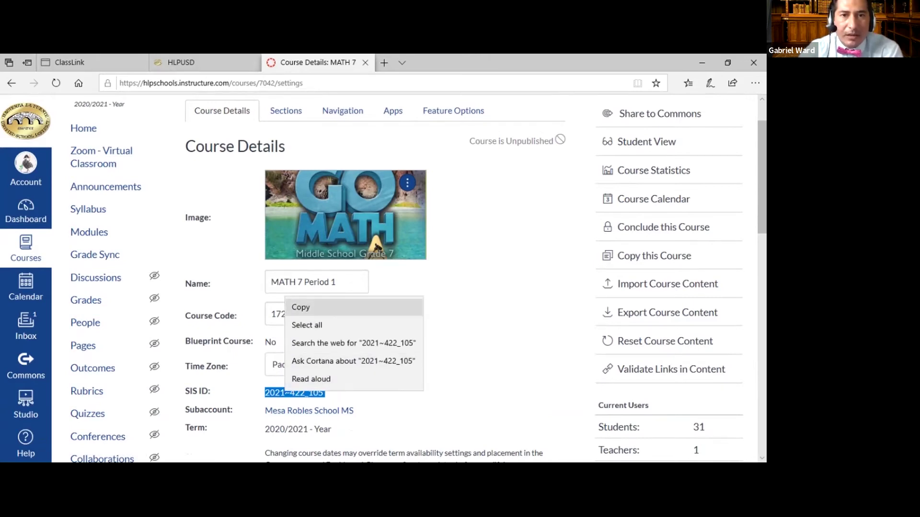
click(297, 307)
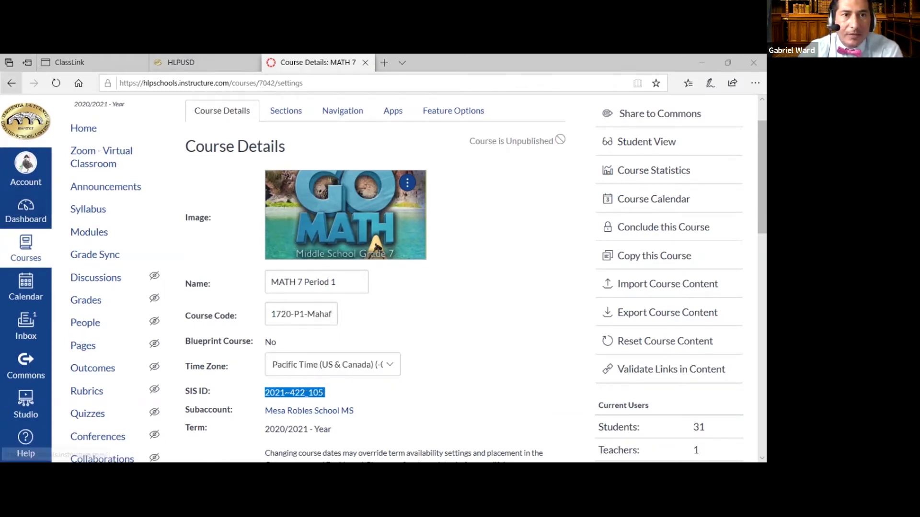
Return to the dashboard, open the Math 7 Period 3 course settings and go to the page of its existing section
click(12, 82)
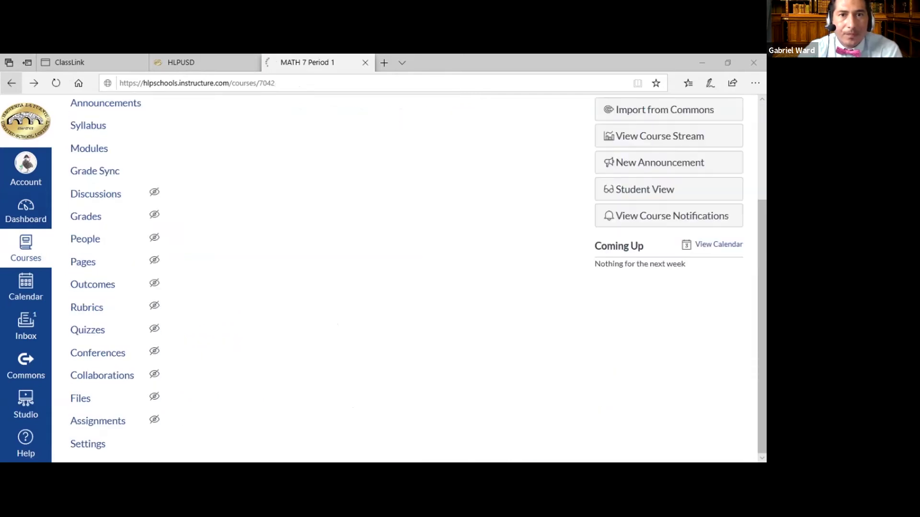
click(26, 211)
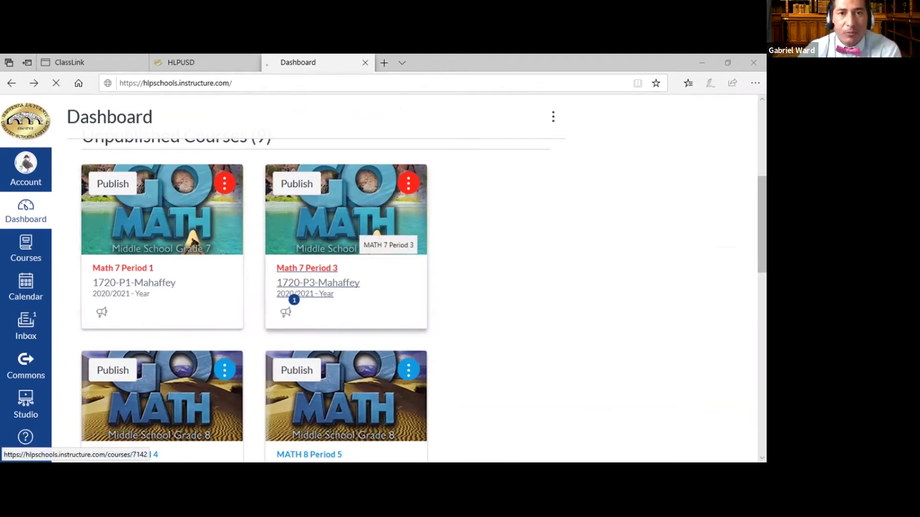
click(364, 230)
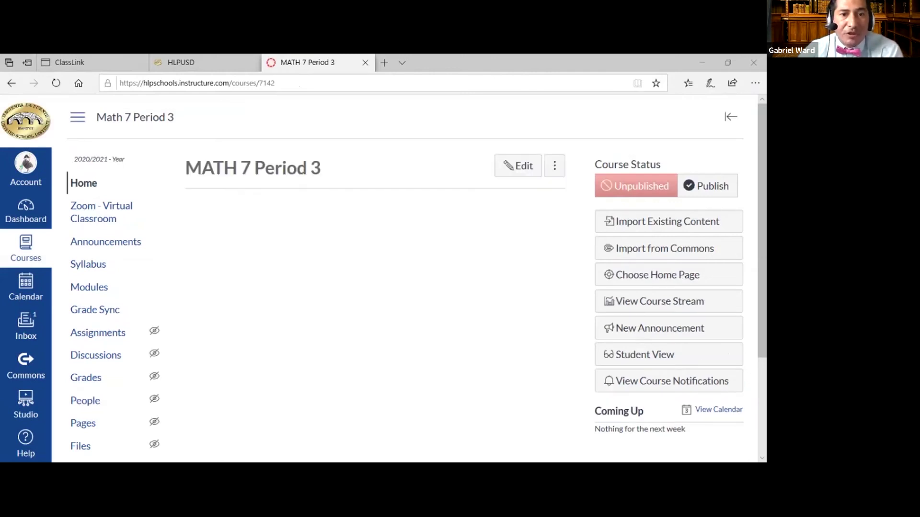
scroll(88, 443, down, 3)
click(88, 443)
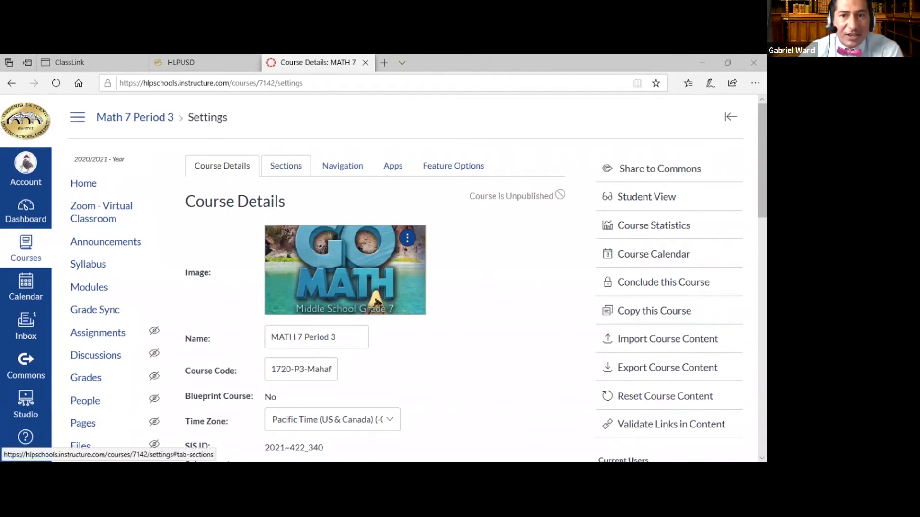
click(286, 166)
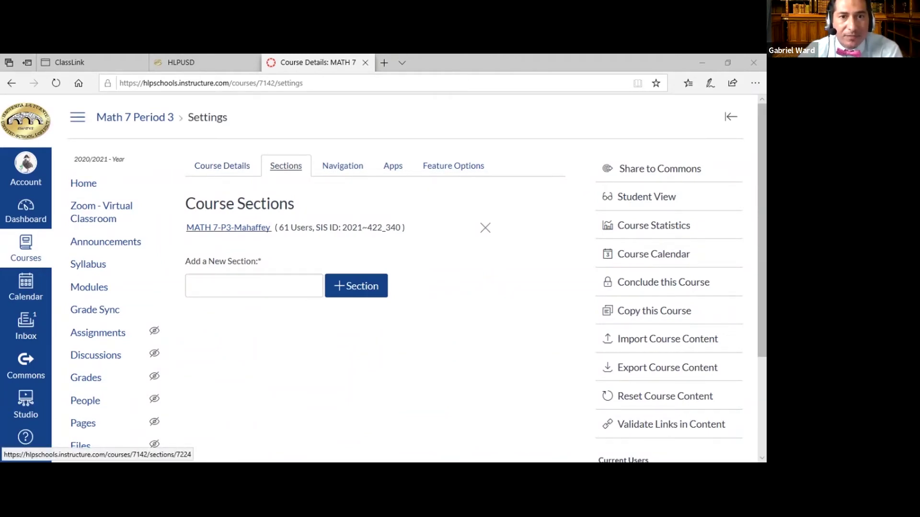
click(228, 228)
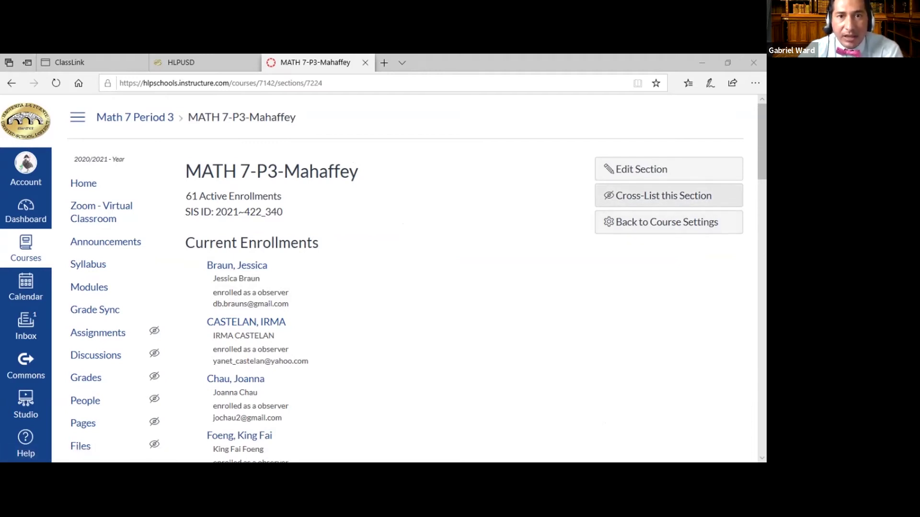
Try to cross-list the Math 7 Period 3 section into the Period 1 course using the copied SIS ID
click(663, 196)
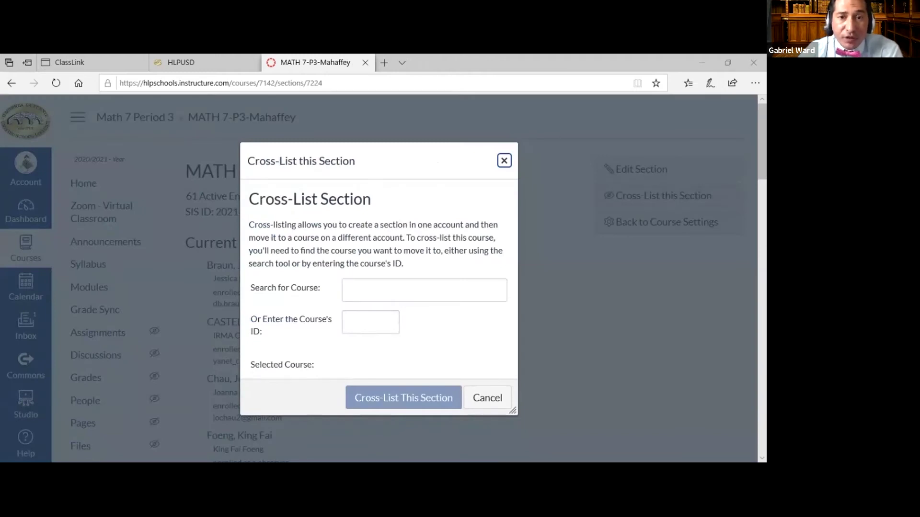
click(370, 322)
key(ctrl+v)
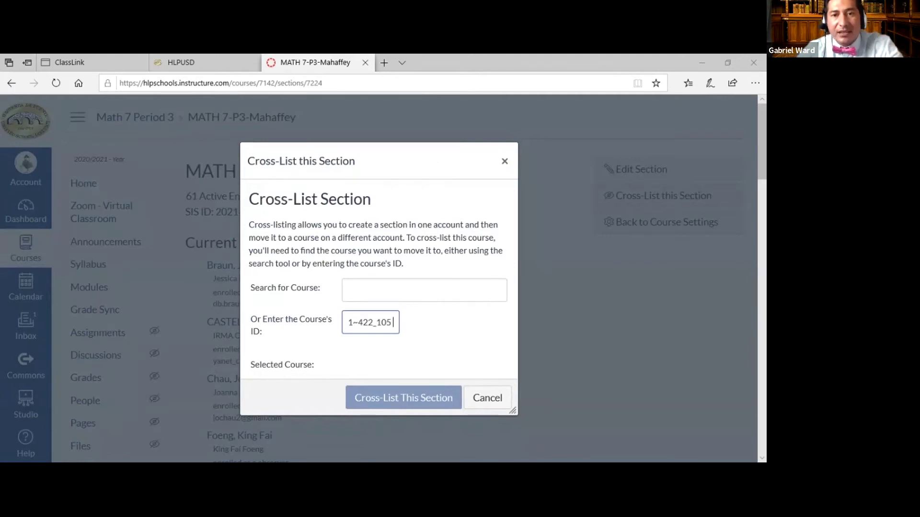
key(Tab)
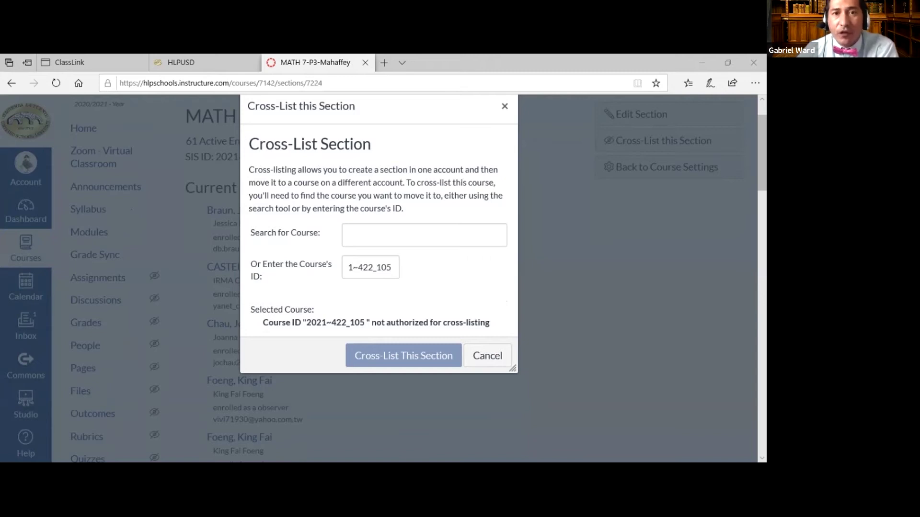
key(Tab)
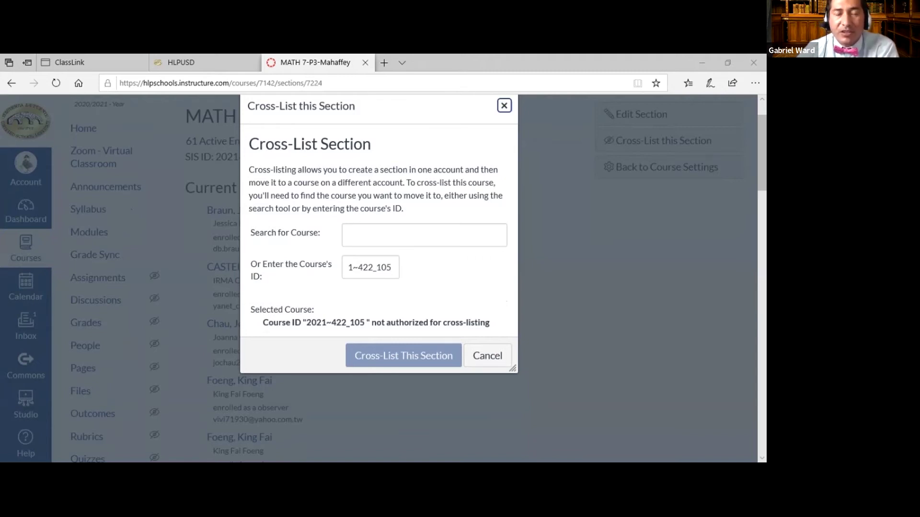
key(Return)
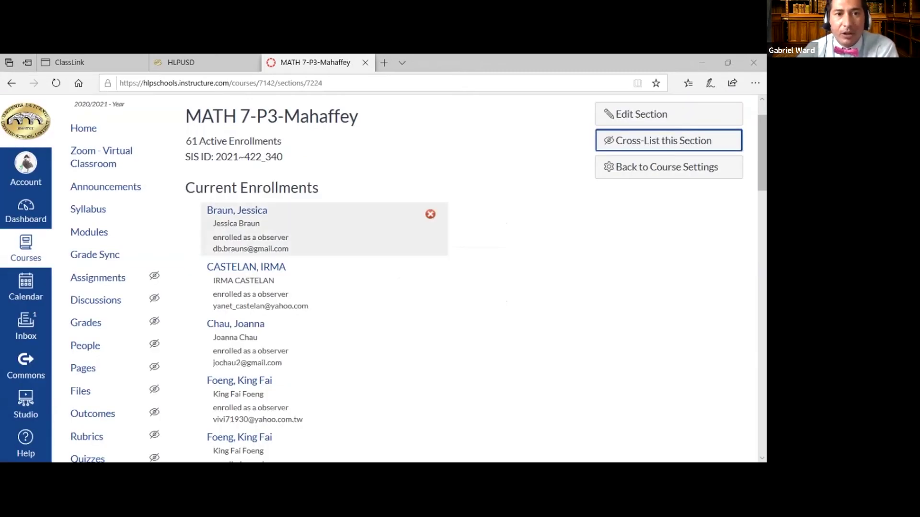
Go back to the dashboard, reopen the Math 7 Period 1 course settings and check the SIS ID in its course details
click(25, 211)
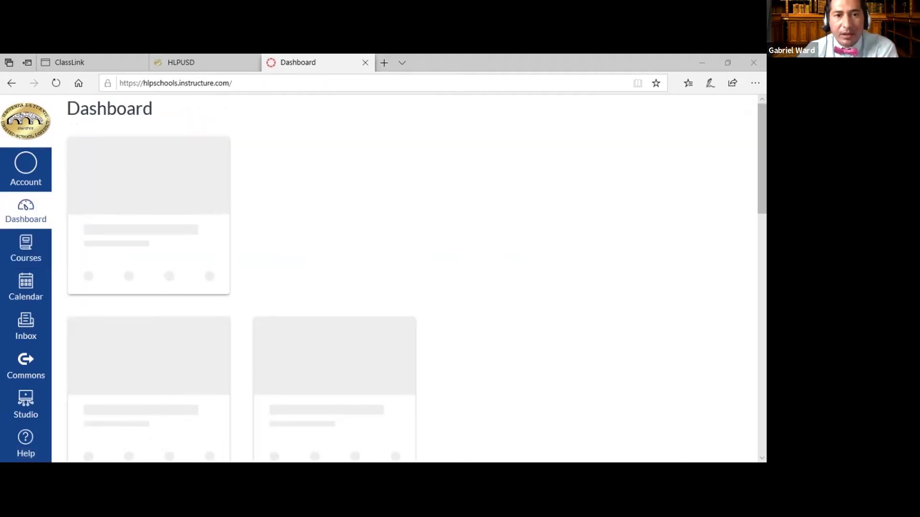
scroll(205, 263, down, 1)
scroll(318, 386, down, 2)
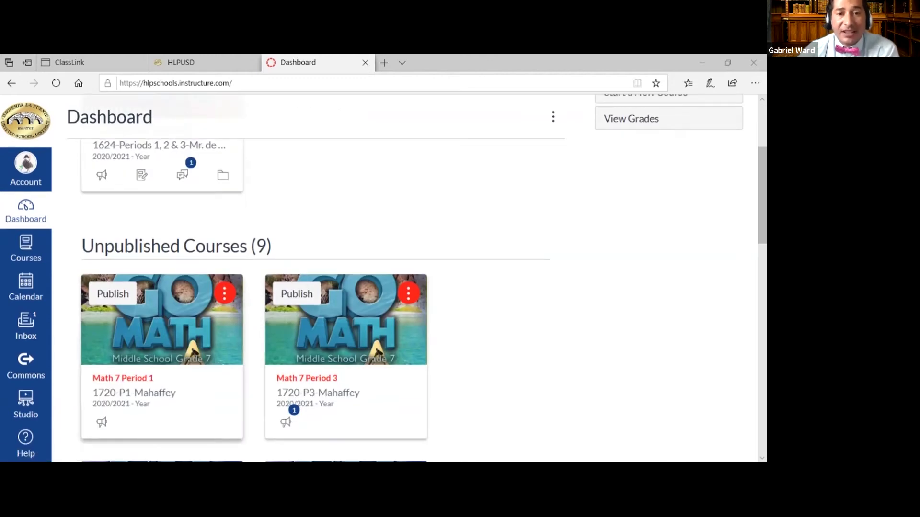
click(139, 378)
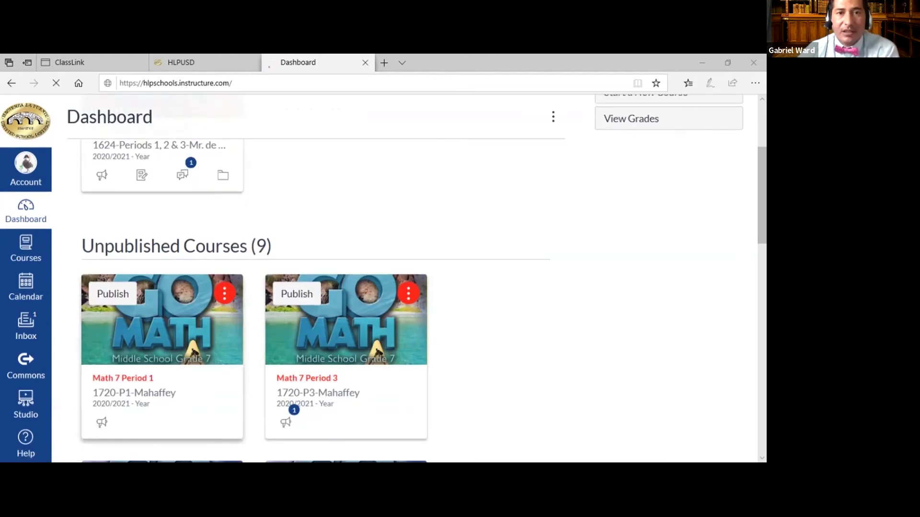
scroll(106, 376, down, 3)
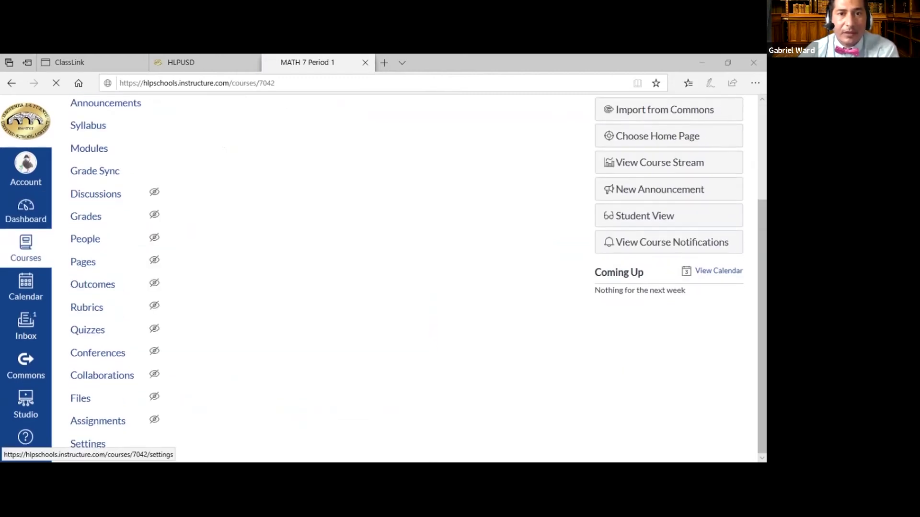
click(88, 443)
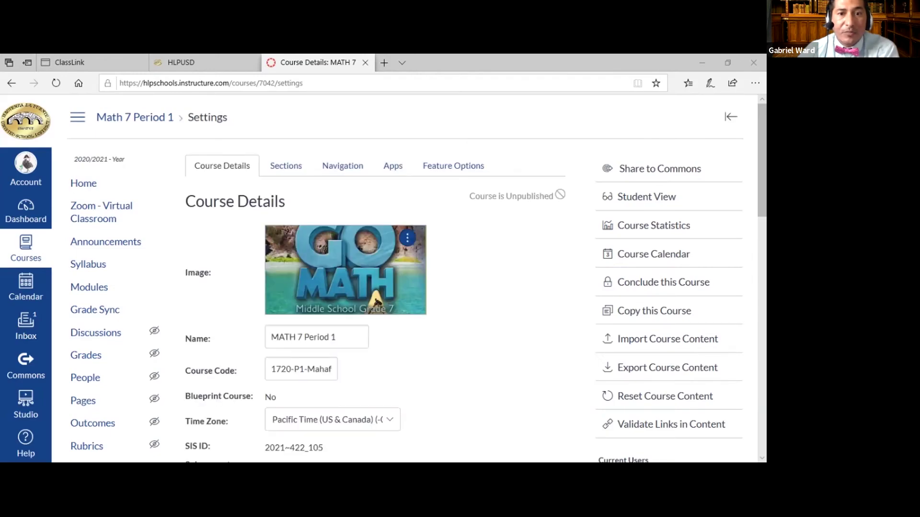
scroll(412, 278, down, 2)
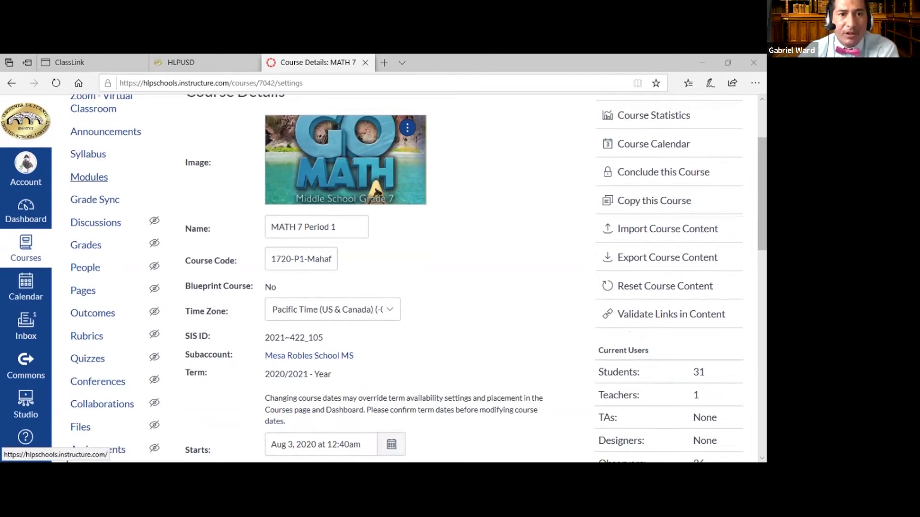
Review the Math 7 Period 3 course details and its section's cross-listing options, closing them without entering a course
click(26, 211)
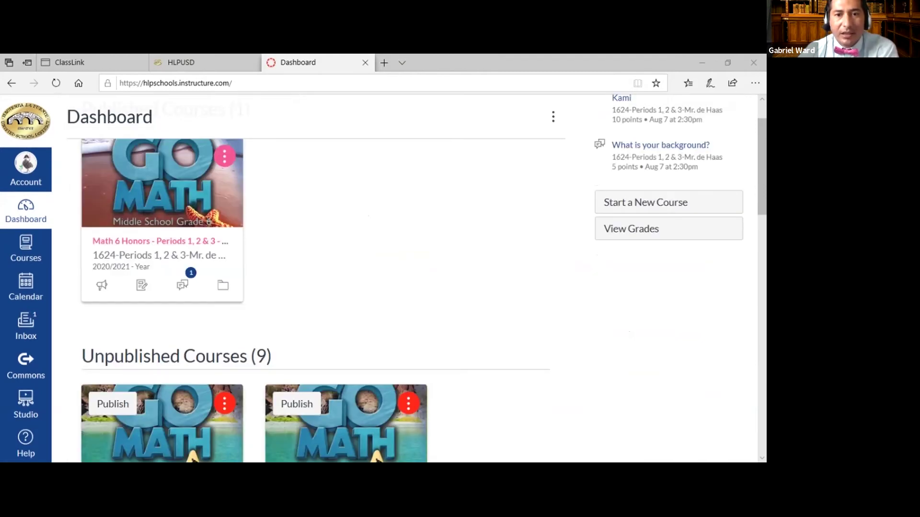
scroll(292, 405, down, 3)
click(292, 405)
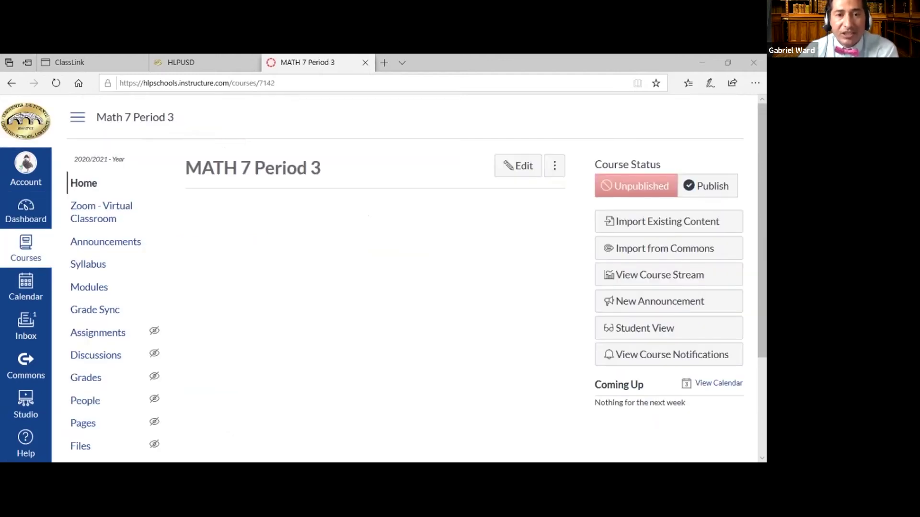
scroll(86, 443, down, 3)
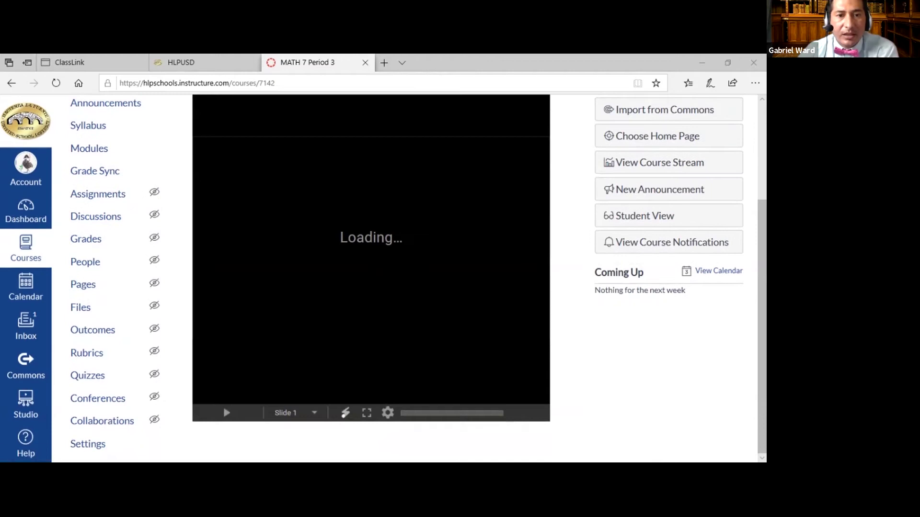
click(88, 444)
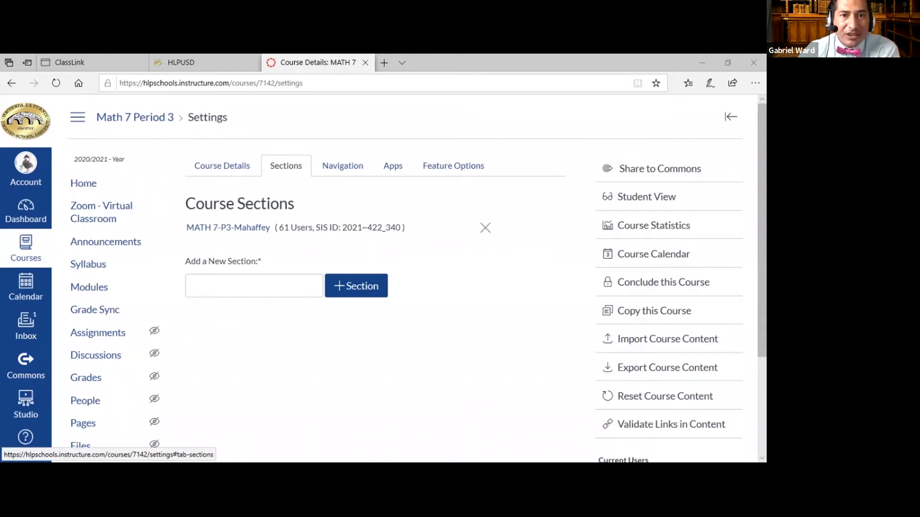
click(222, 166)
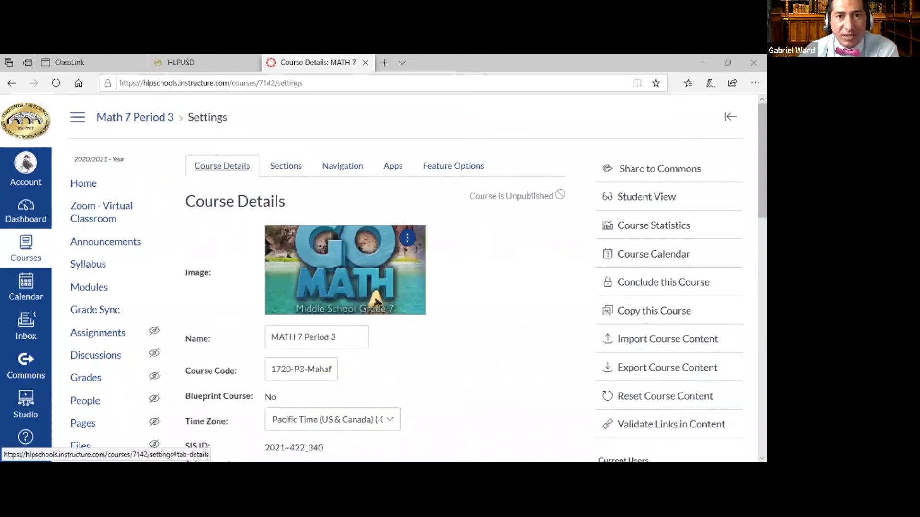
click(286, 165)
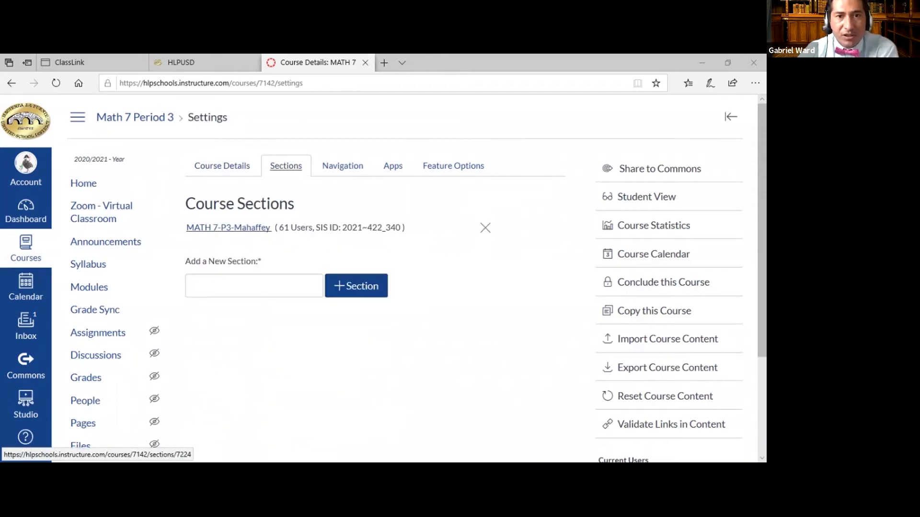
click(228, 228)
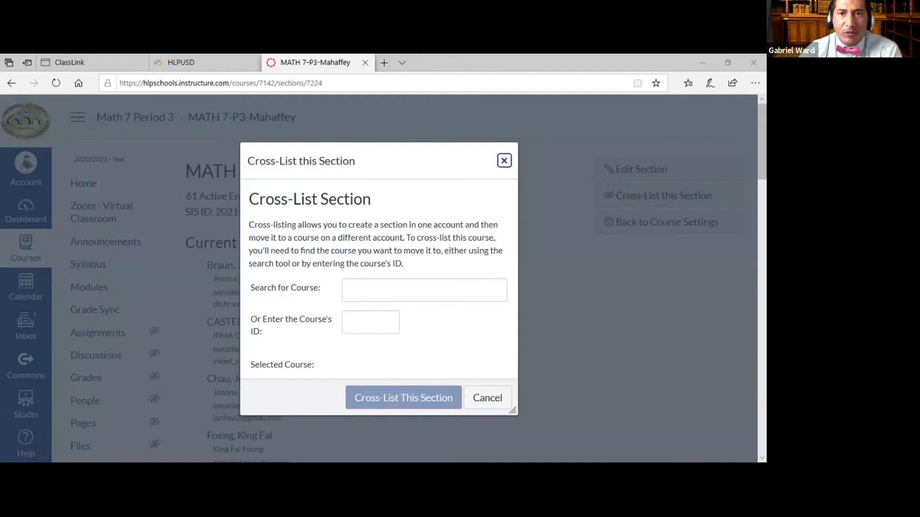
key(Escape)
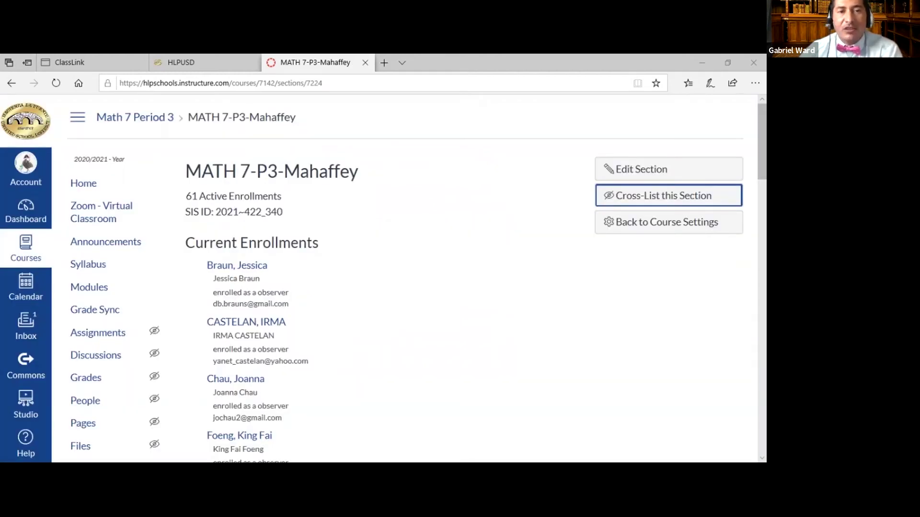
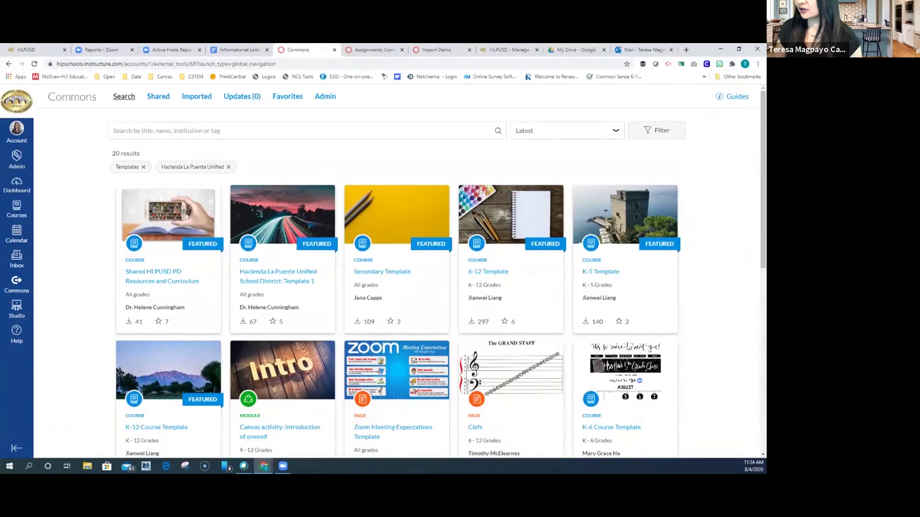
Search Commons for "kindergarten" and remove the Templates filter, keeping the Hacienda La Puente Unified filter
click(167, 131)
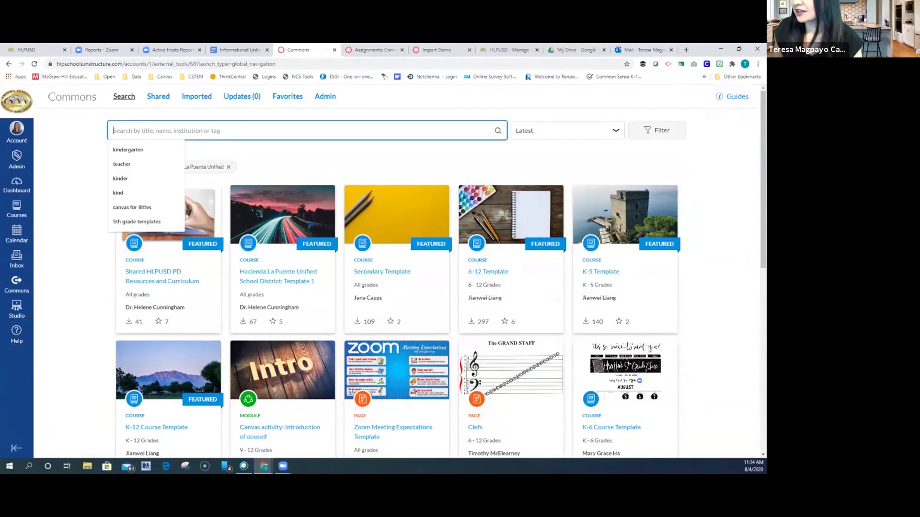
key(Down)
key(Return)
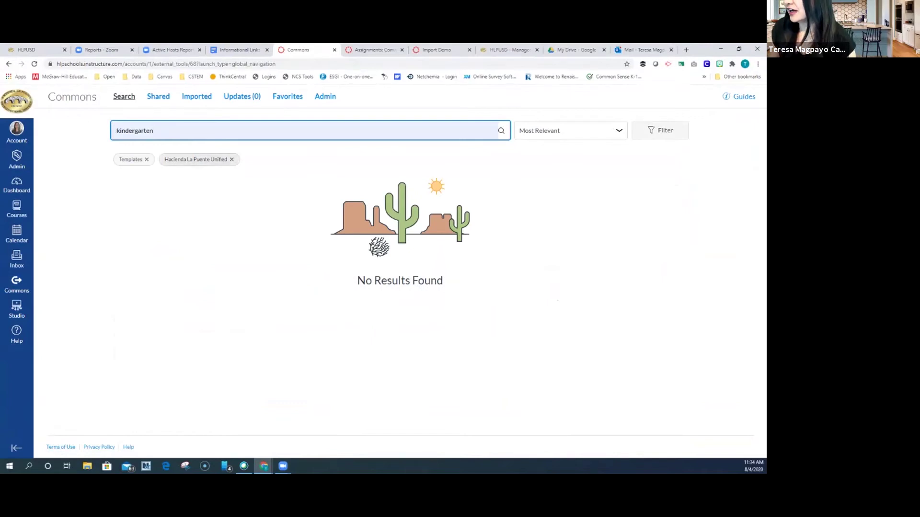
click(147, 159)
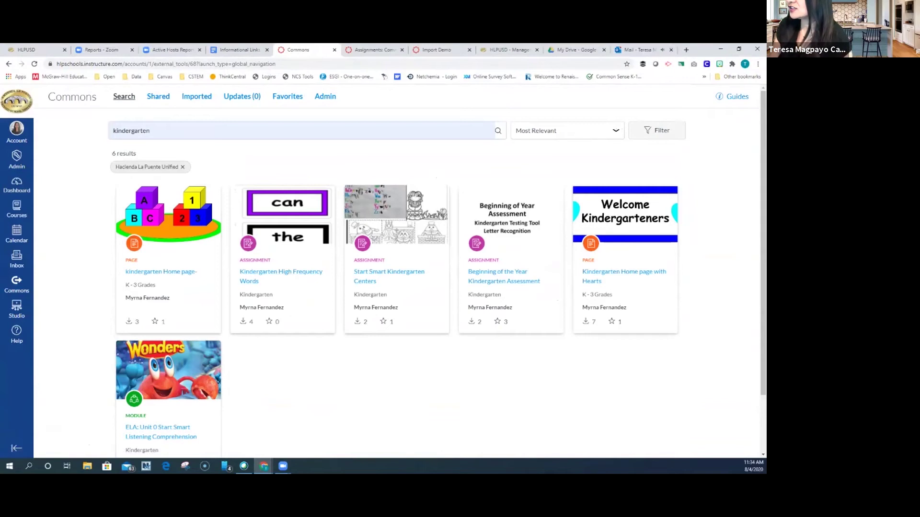
Remove the Hacienda La Puente Unified filter from the kindergarten search and browse the public Commons resources
click(182, 167)
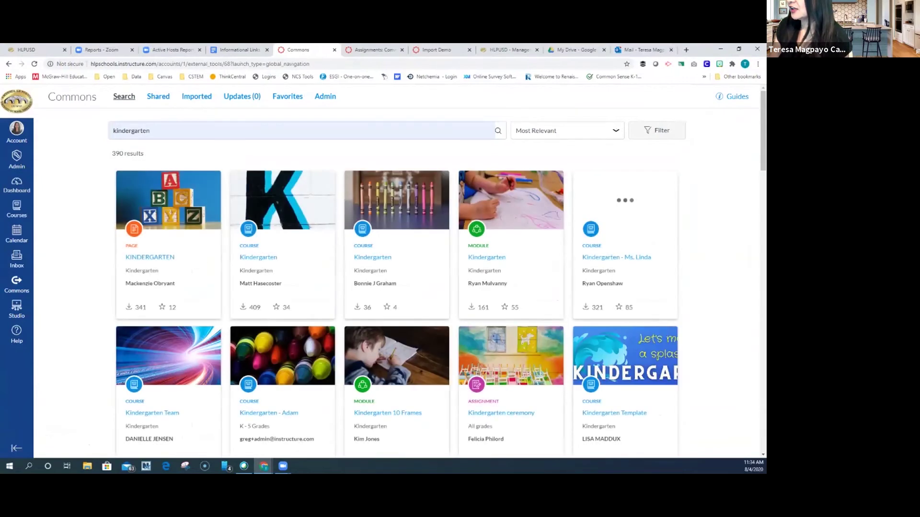
scroll(397, 271, down, 7)
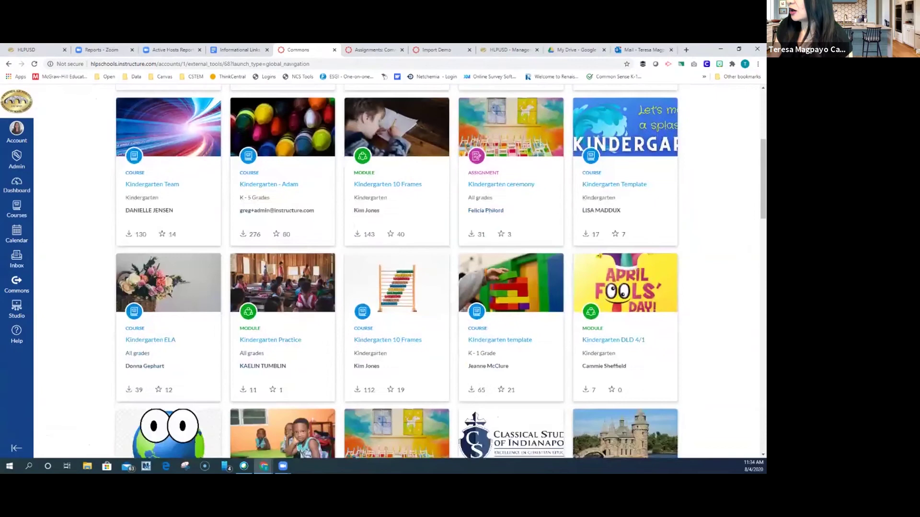
scroll(397, 270, down, 8)
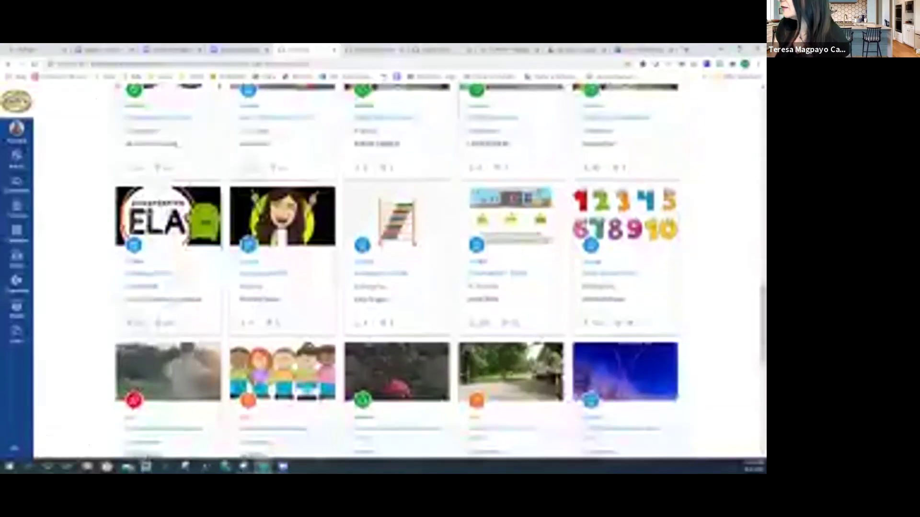
scroll(397, 271, up, 9)
scroll(396, 270, up, 10)
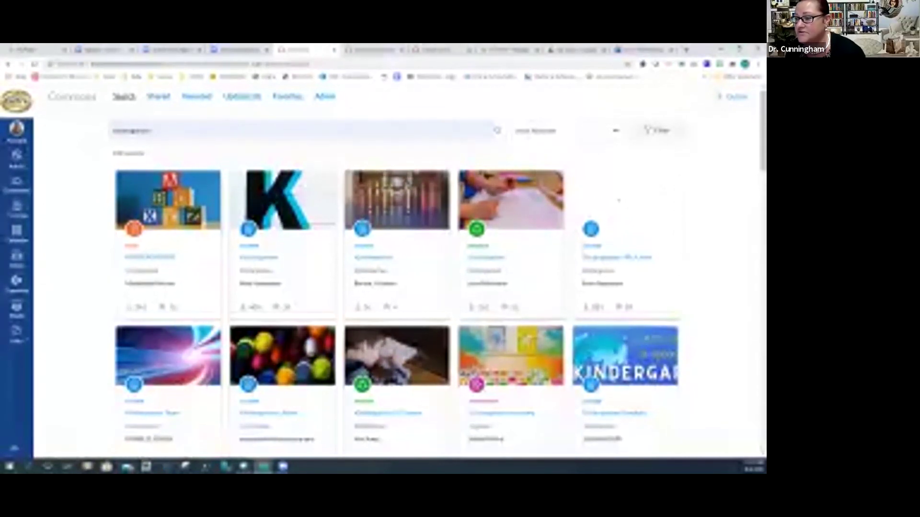
Rerun the "kindergarten" search in Commons and look over the resource cards
click(151, 131)
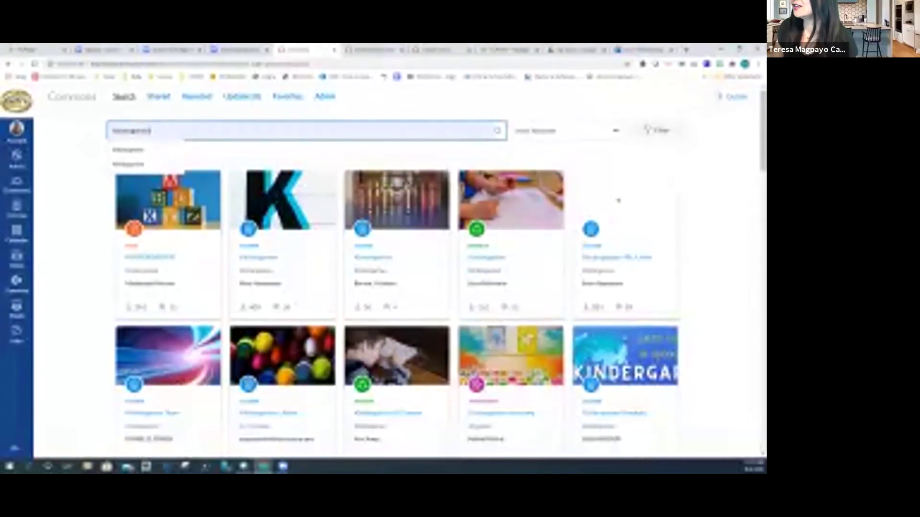
key(Return)
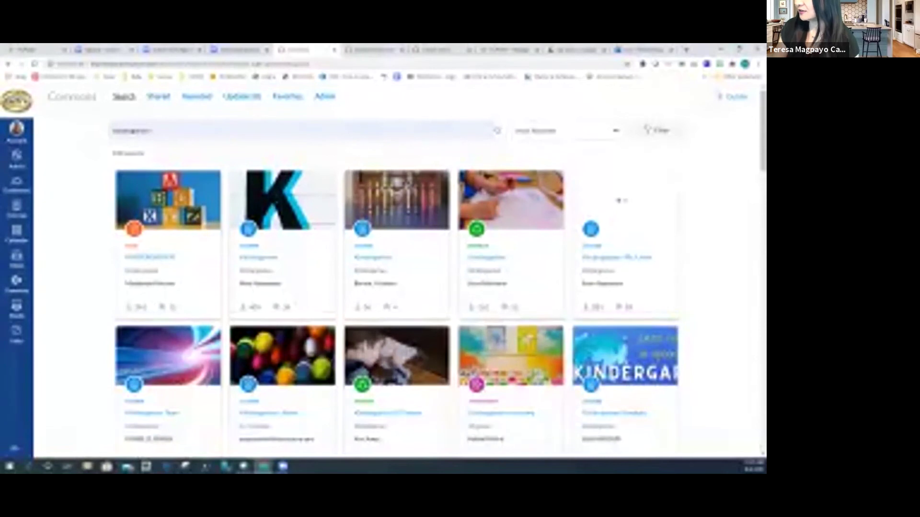
scroll(397, 268, down, 5)
scroll(397, 268, up, 2)
scroll(396, 268, up, 4)
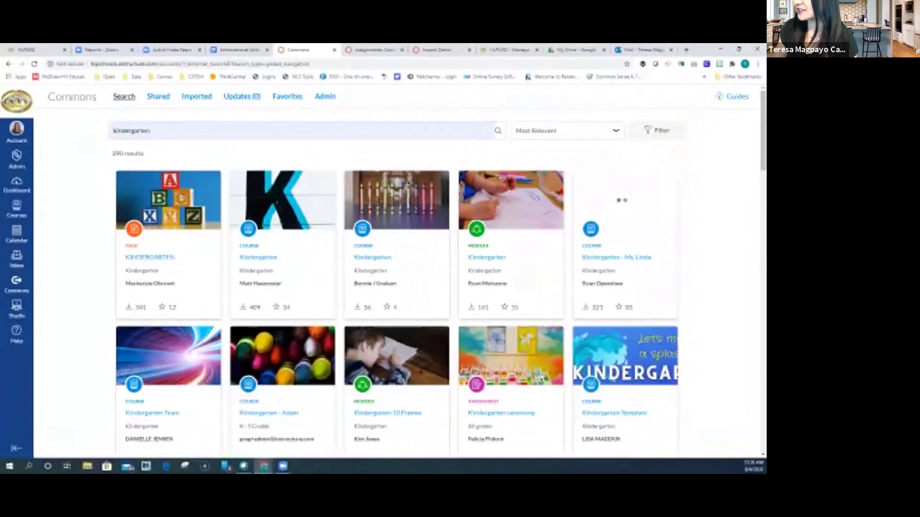
scroll(397, 268, down, 2)
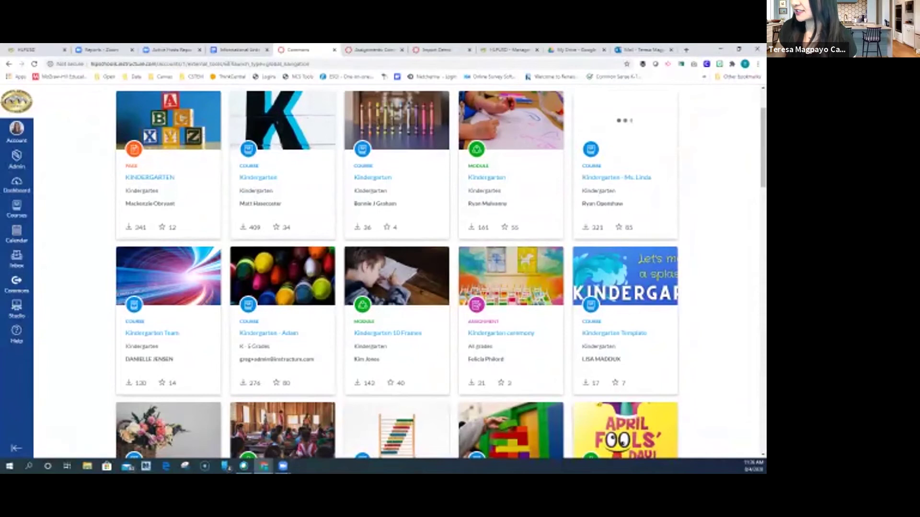
scroll(397, 268, down, 3)
scroll(397, 268, up, 2)
scroll(396, 268, up, 3)
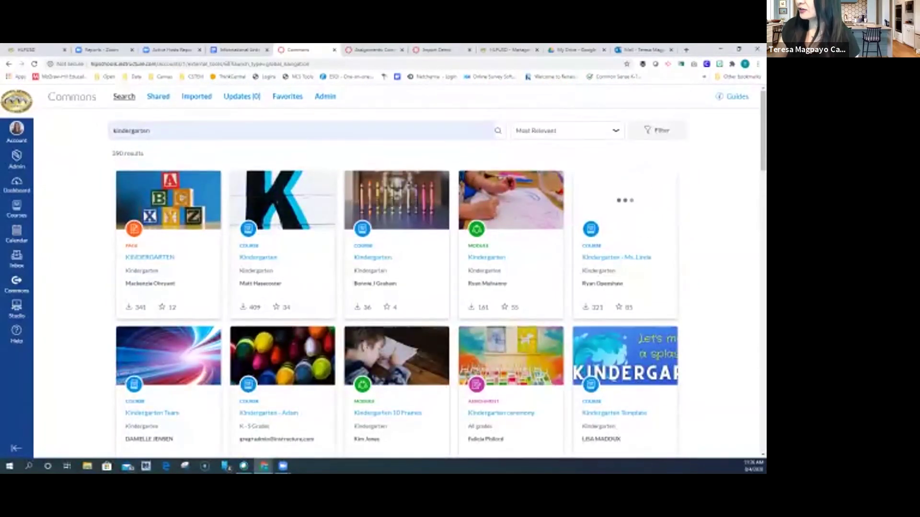
Clear the kindergarten search term and browse the unfiltered Commons resources
drag(153, 131, 111, 130)
key(BackSpace)
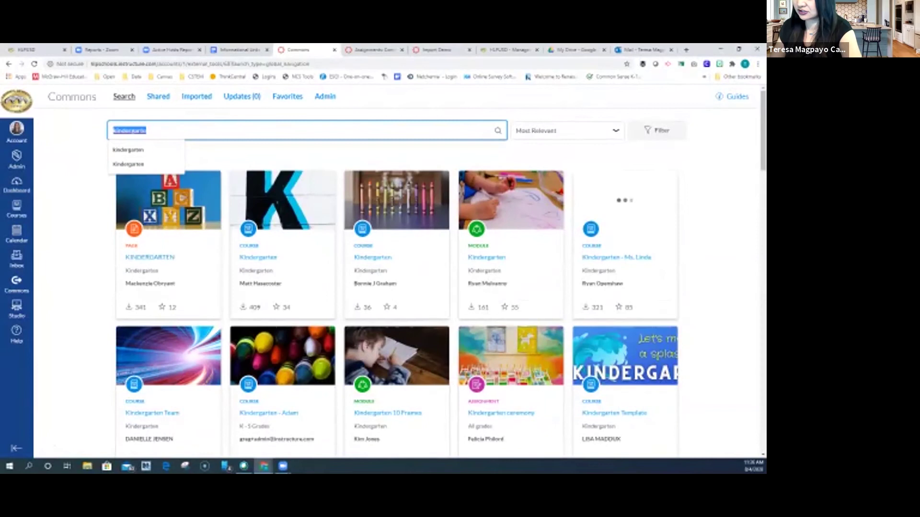
key(BackSpace)
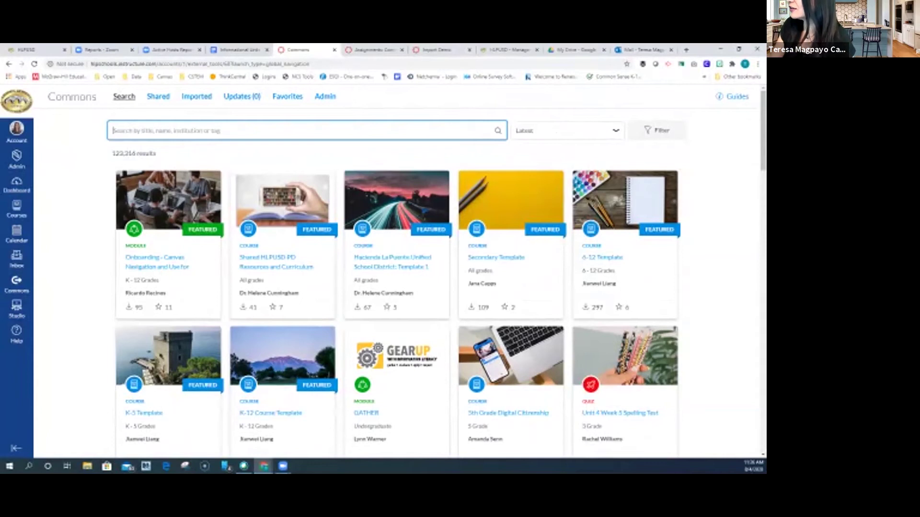
scroll(406, 276, down, 8)
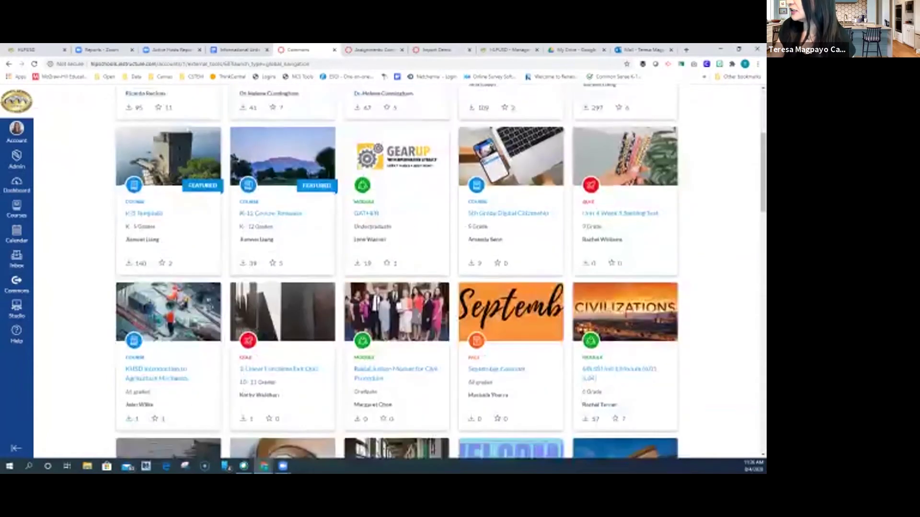
scroll(406, 276, up, 8)
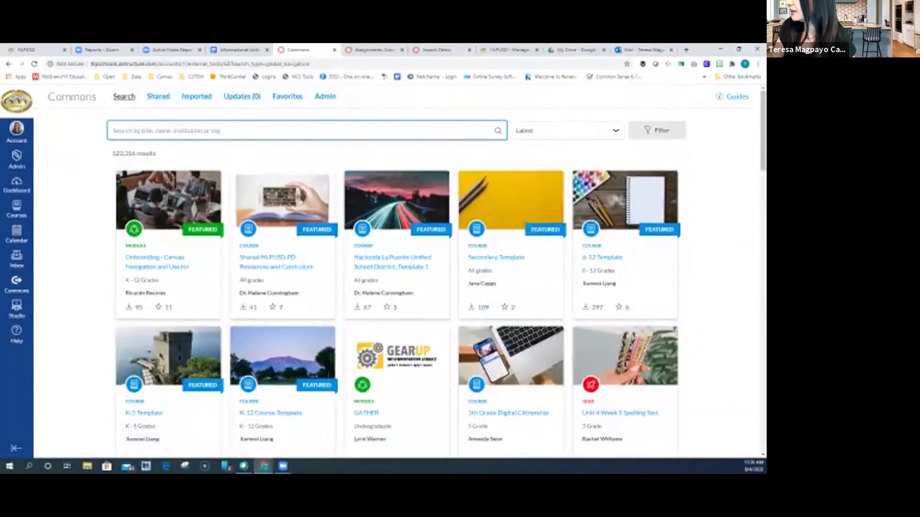
Filter the Commons resources by grade level to Kindergarten, 1st grade and 2nd grade
click(658, 130)
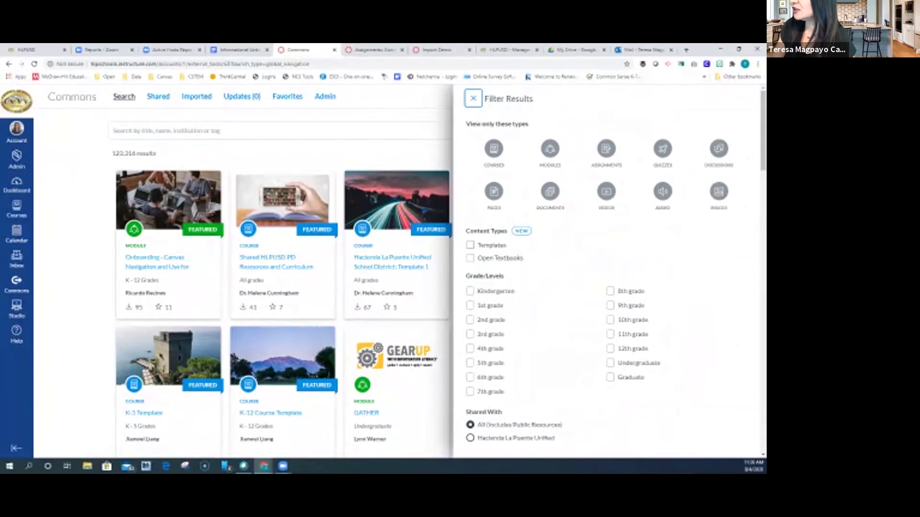
scroll(283, 273, down, 2)
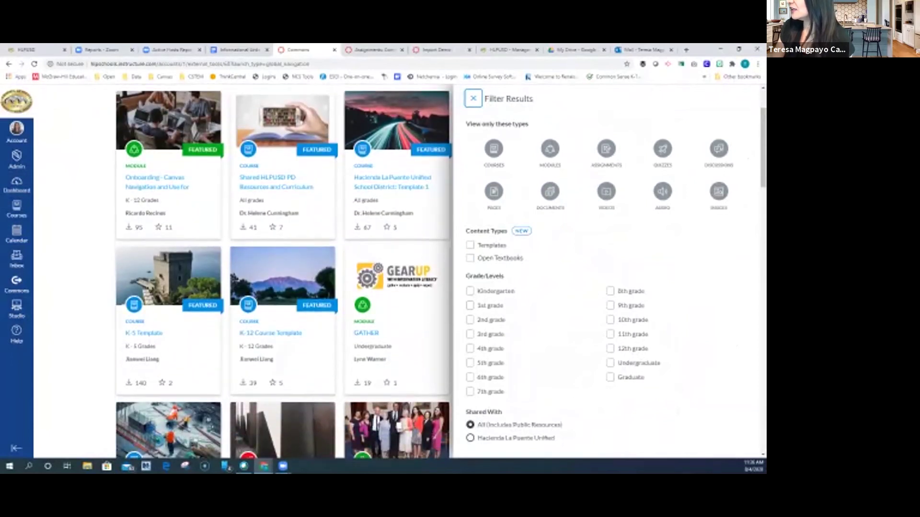
click(470, 291)
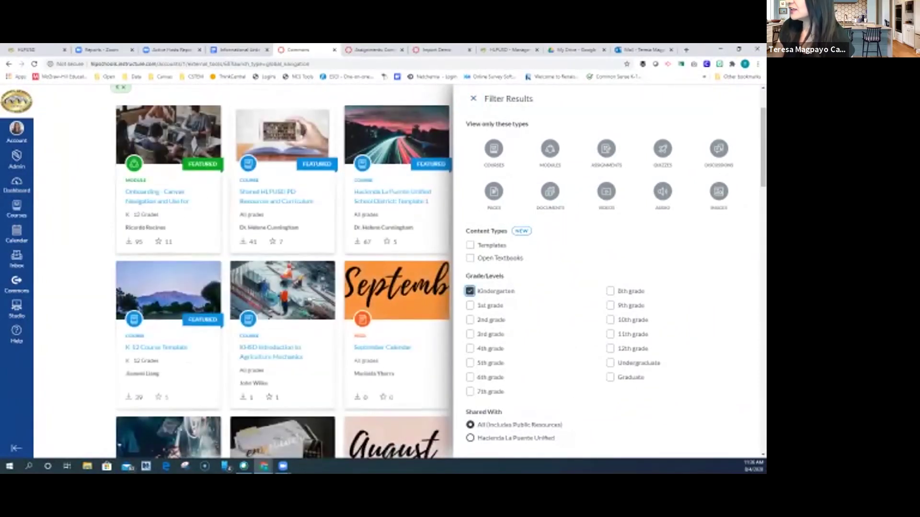
scroll(283, 273, up, 2)
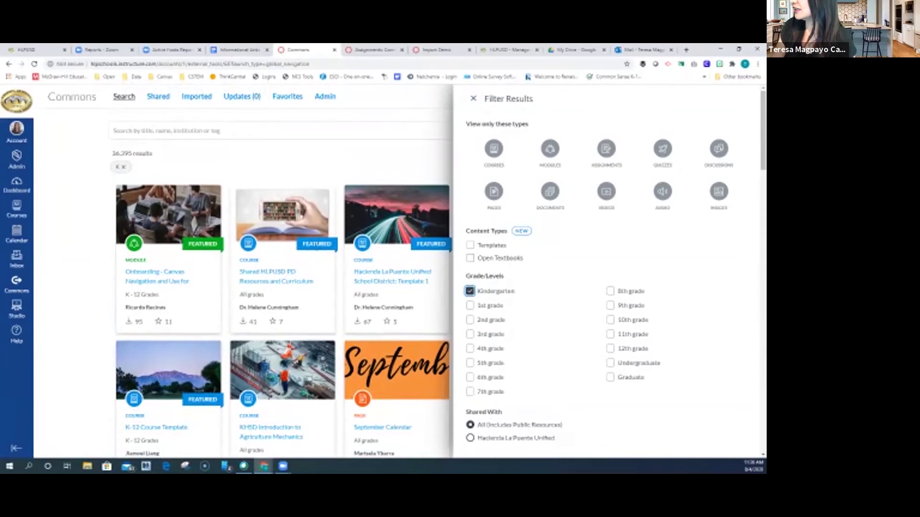
scroll(249, 273, down, 1)
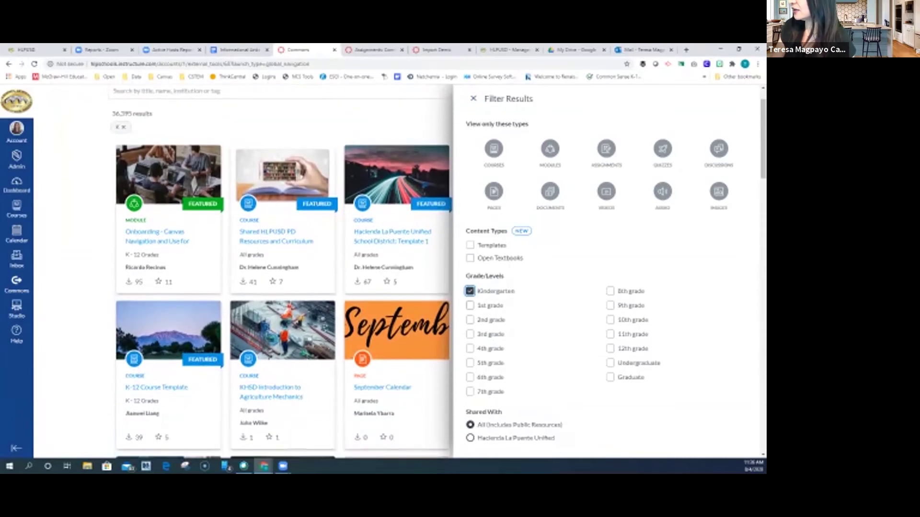
click(470, 305)
click(470, 320)
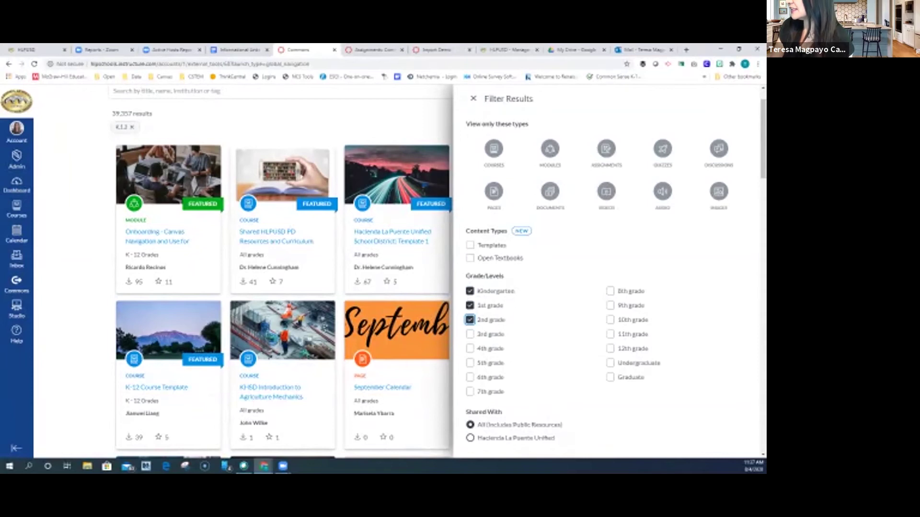
Limit the results to resources shared with Hacienda La Puente Unified, close the filter options and view the list
click(470, 438)
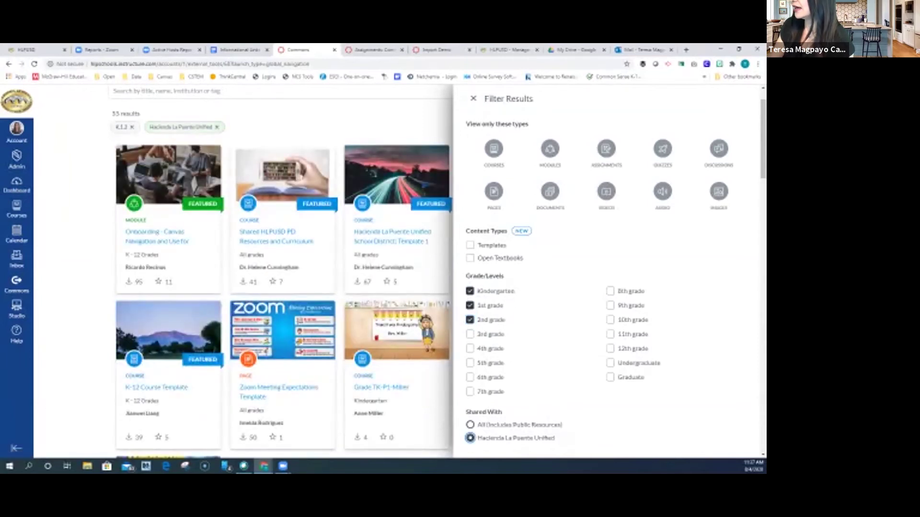
scroll(281, 271, up, 1)
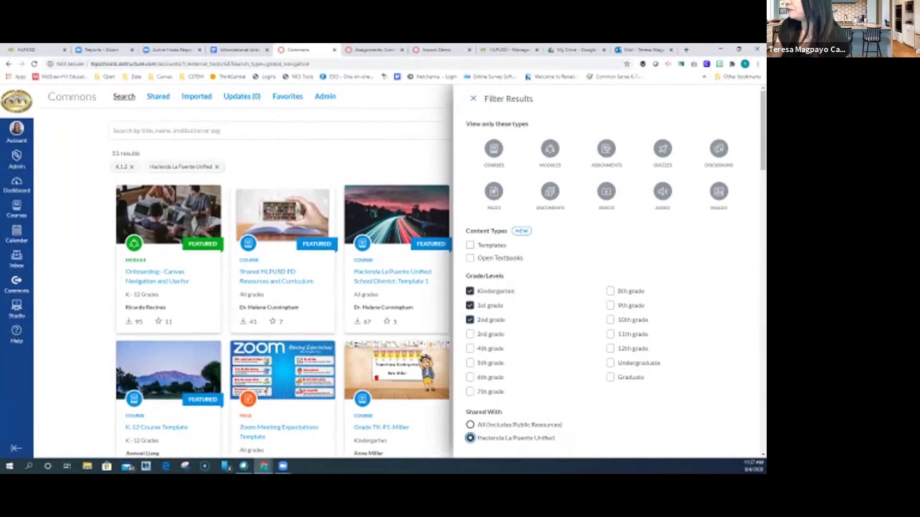
click(474, 98)
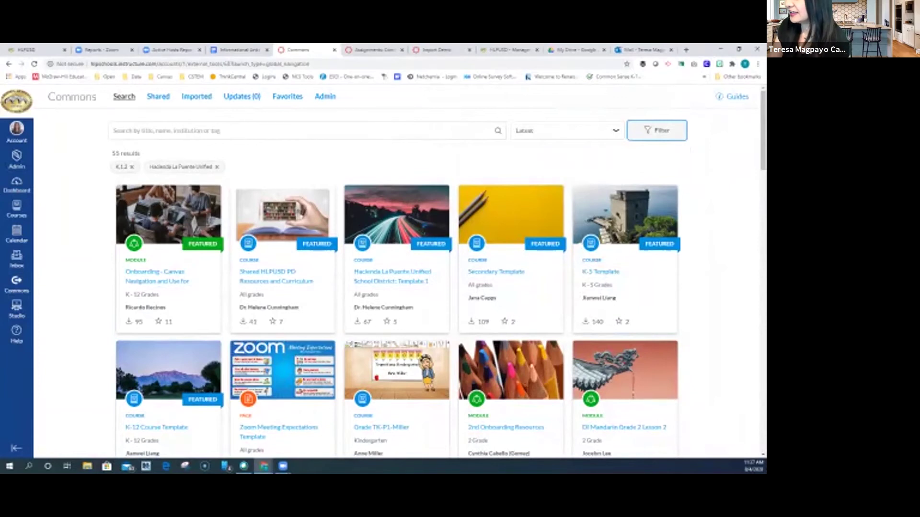
scroll(407, 273, down, 1)
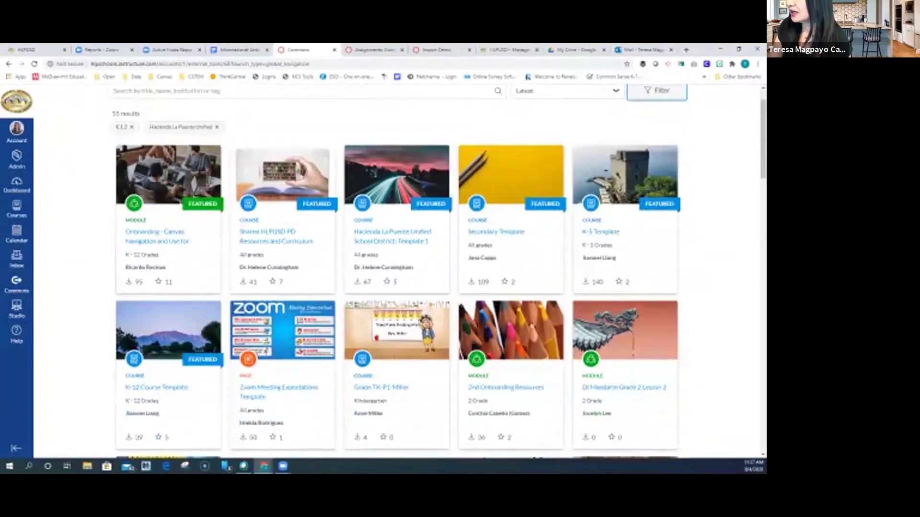
scroll(278, 278, up, 1)
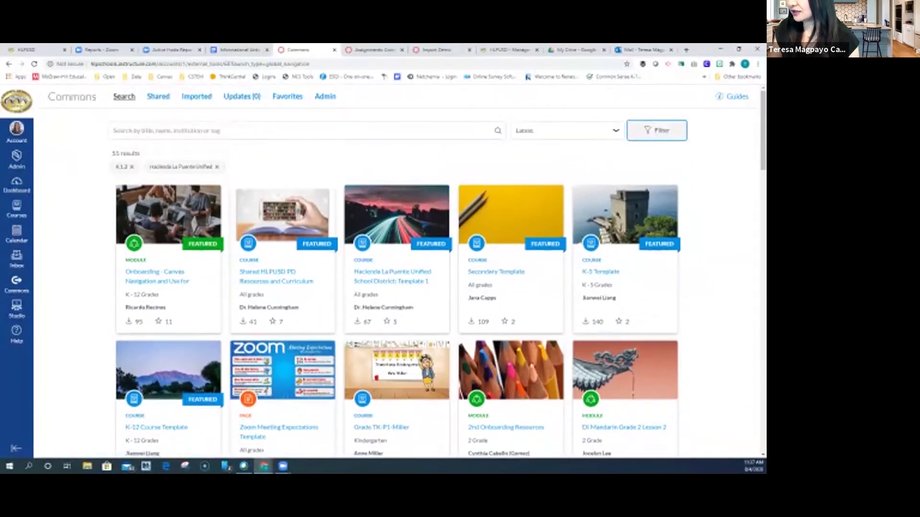
Search Commons for "onboarding" using the suggested term
click(240, 131)
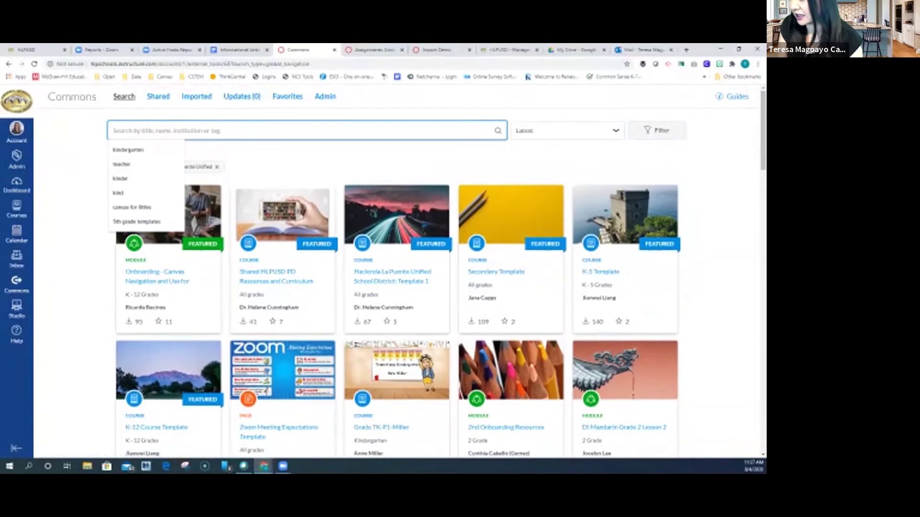
text(on)
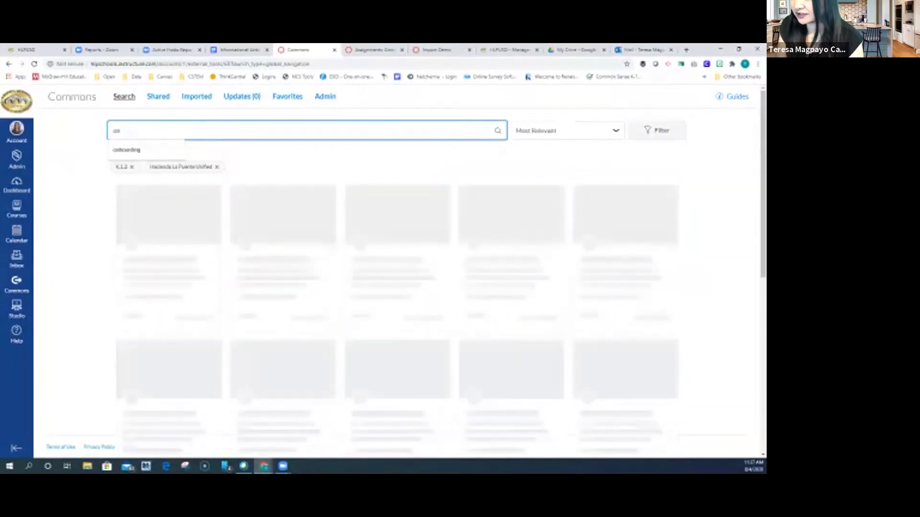
text(board)
key(BackSpace)
key(BackSpace)
key(BackSpace)
key(BackSpace)
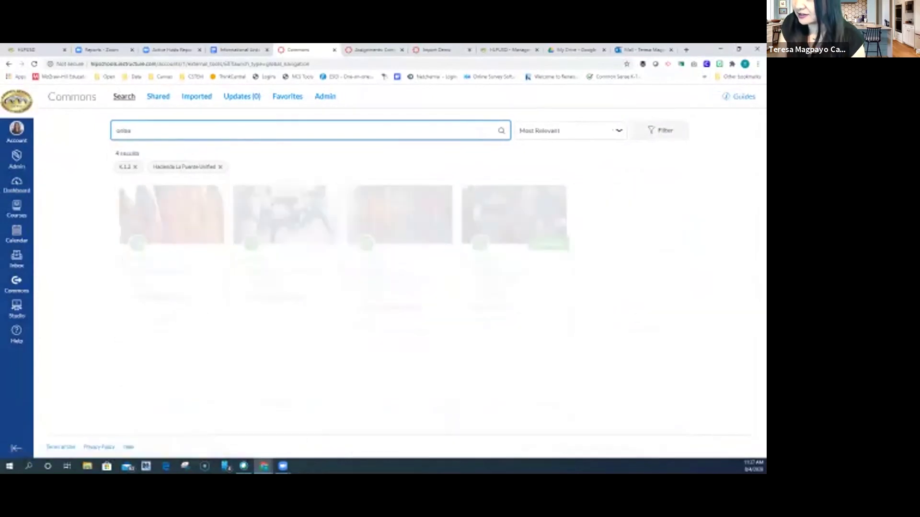
text(oa)
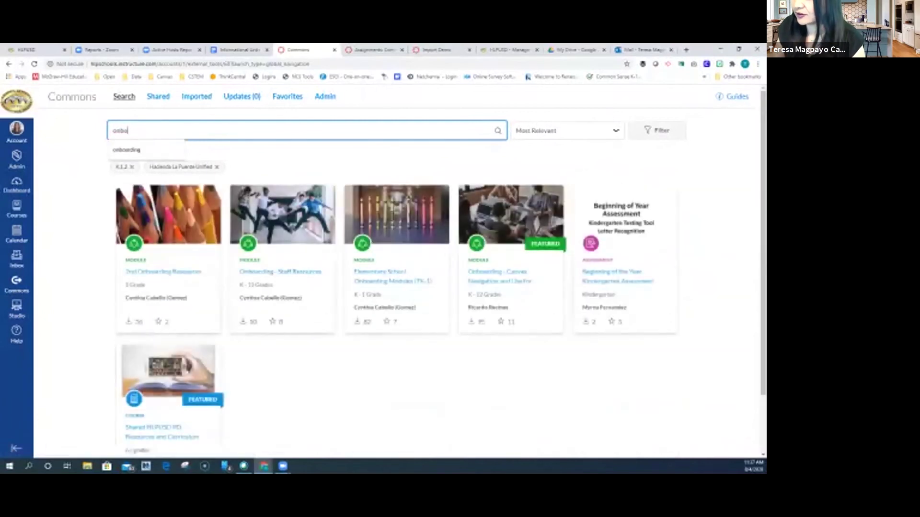
key(Down)
key(Return)
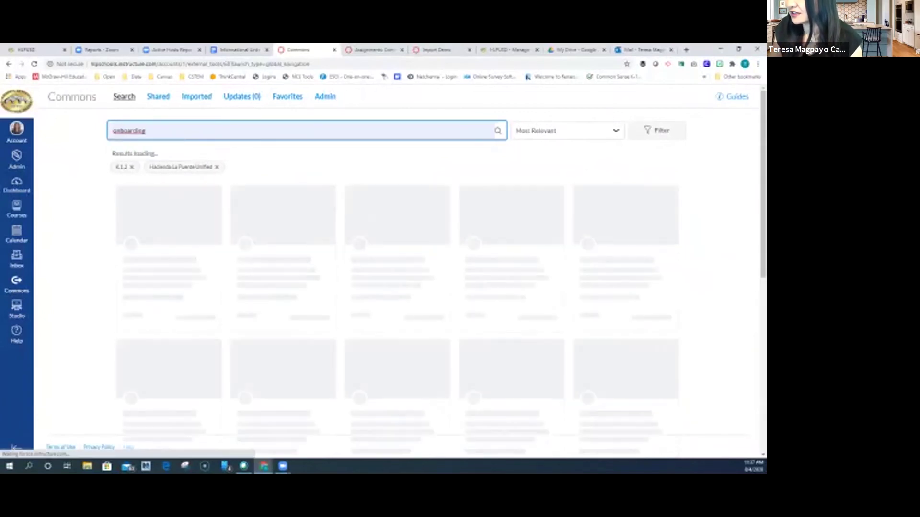
key(Return)
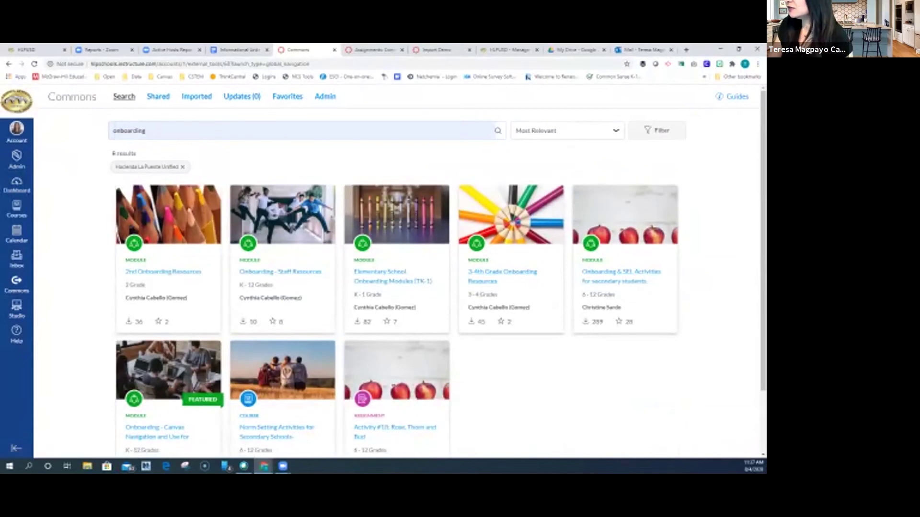
Open the 2nd Onboarding Resources module from the results and preview its modules and assignments
scroll(402, 268, down, 2)
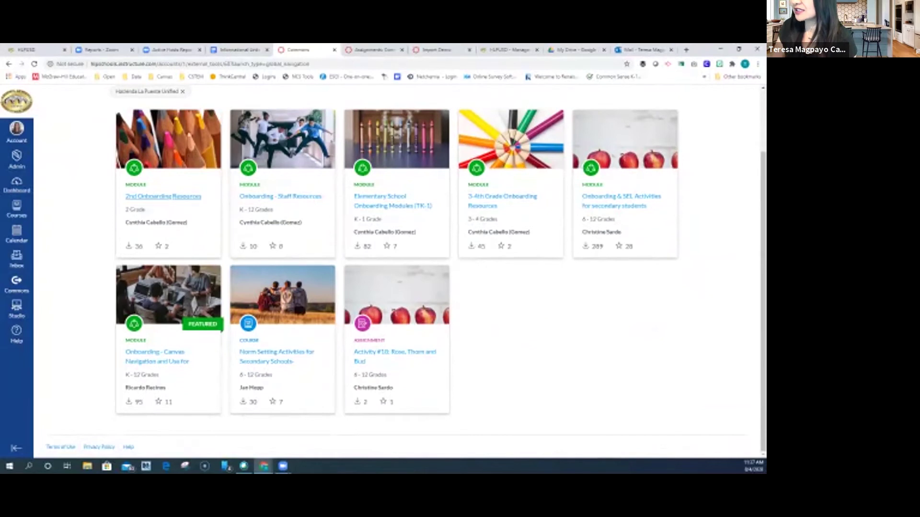
scroll(162, 235, up, 2)
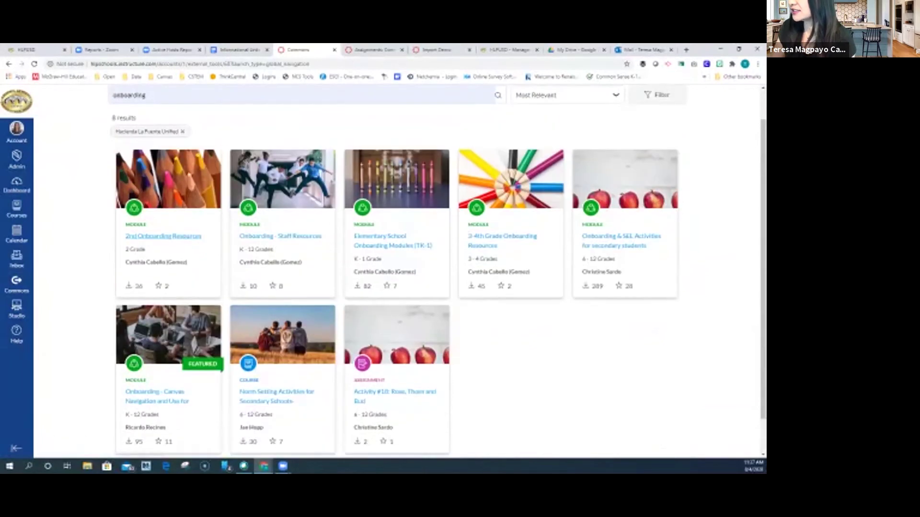
click(163, 236)
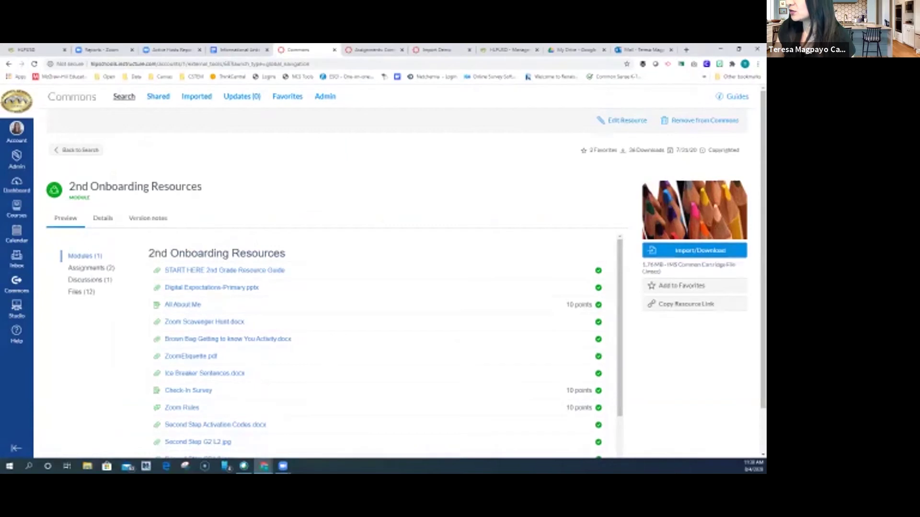
click(85, 256)
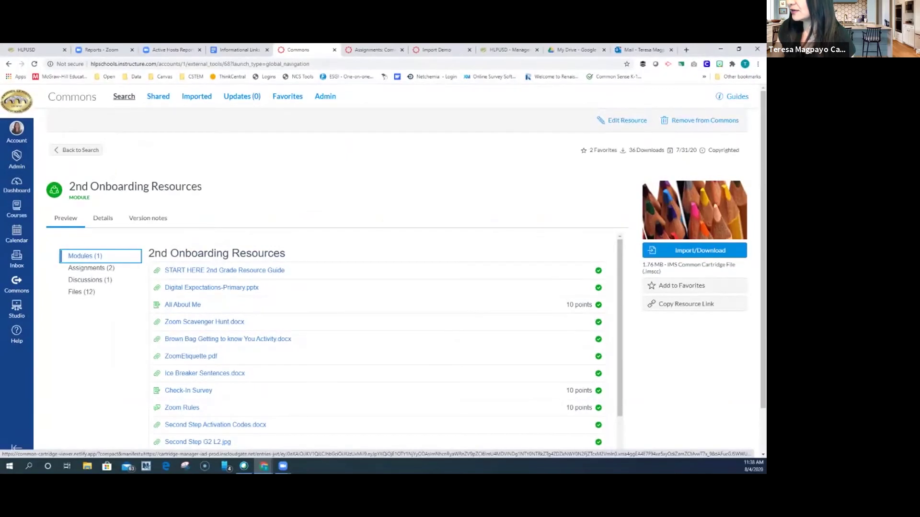
click(91, 268)
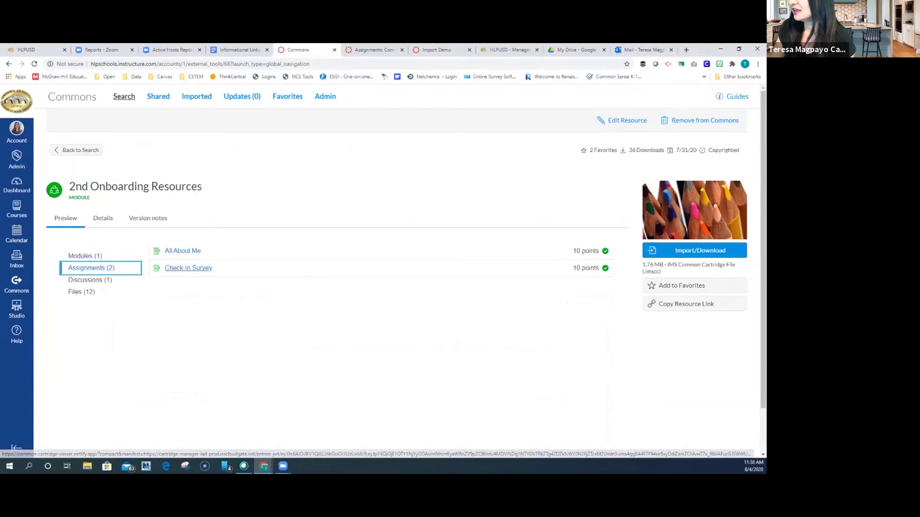
Preview the discussions and files included in the 2nd Onboarding Resources module
click(90, 280)
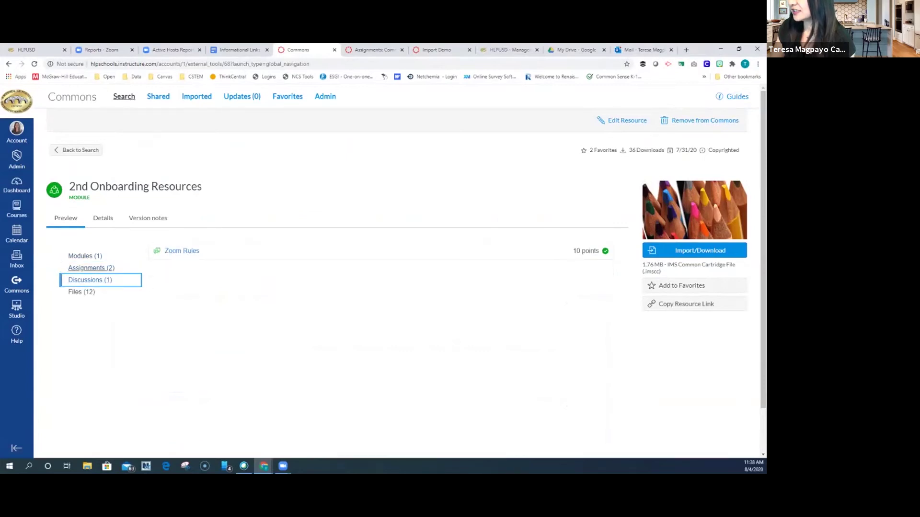
click(87, 292)
scroll(88, 291, down, 2)
scroll(88, 291, up, 2)
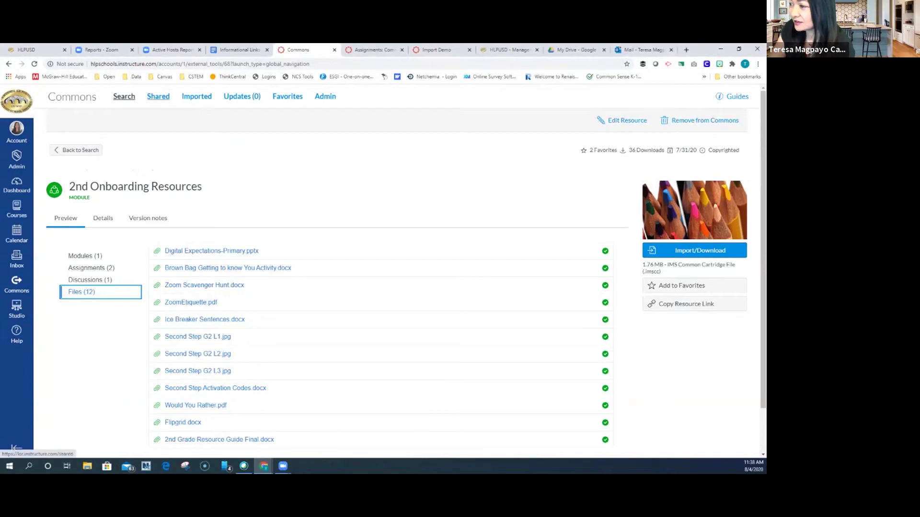
Return to the onboarding search results, view the favorite resources and go back to the results
click(77, 150)
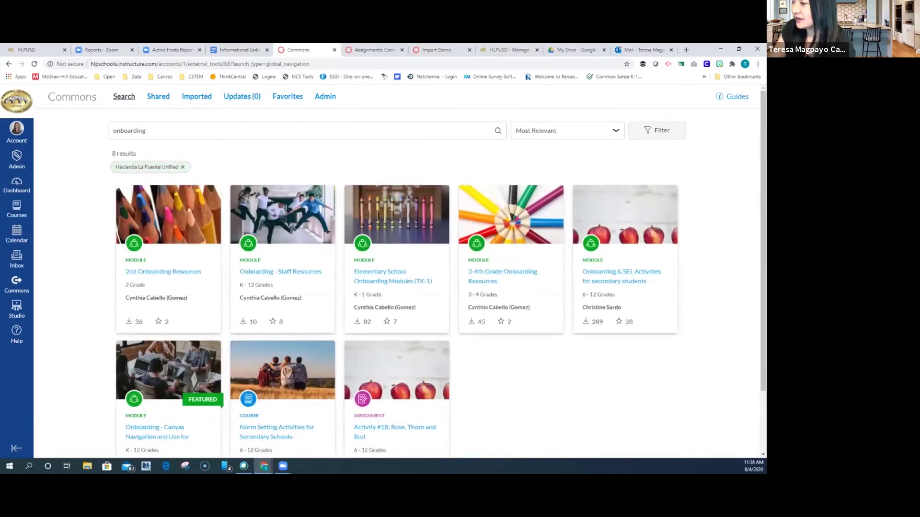
click(288, 96)
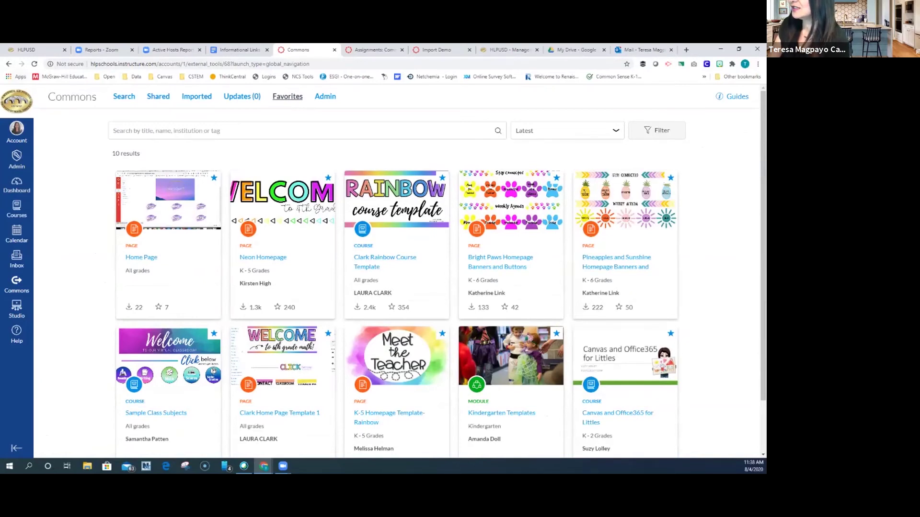
click(8, 64)
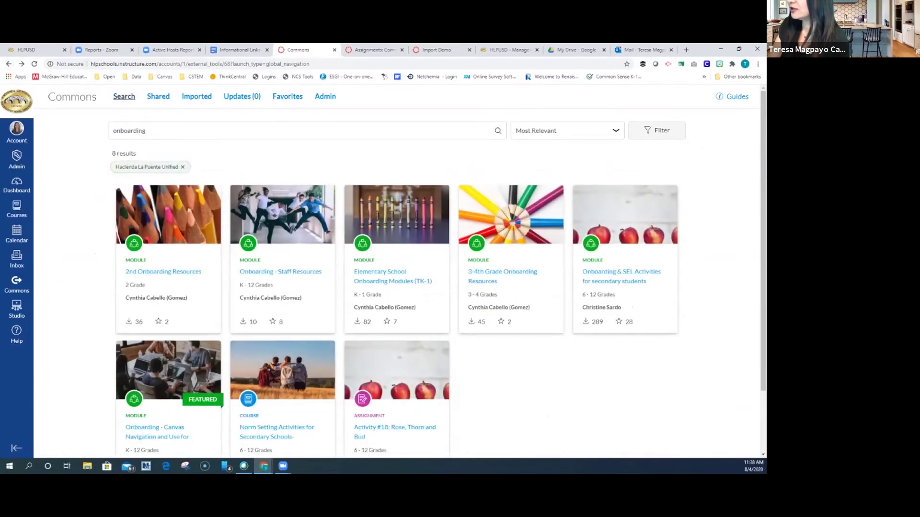
Import the 2nd Onboarding Resources module from the search results into the Import Demo course
click(163, 271)
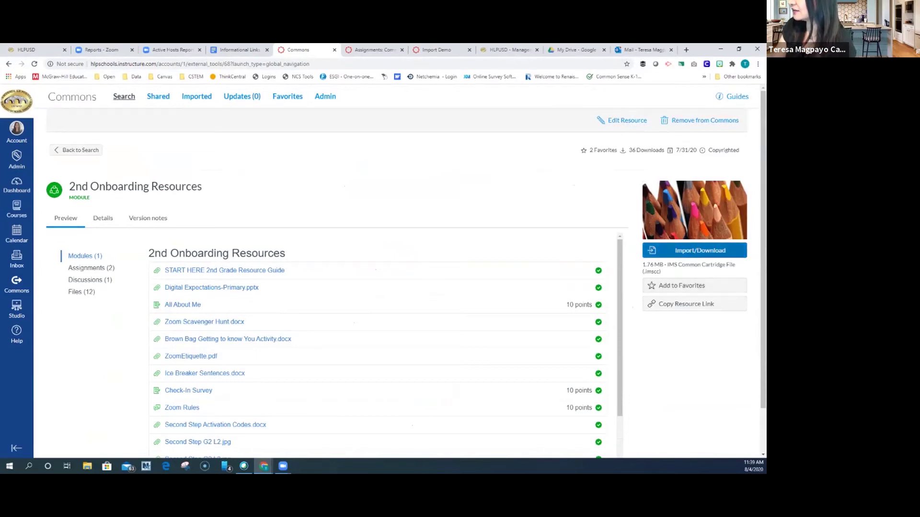
click(700, 250)
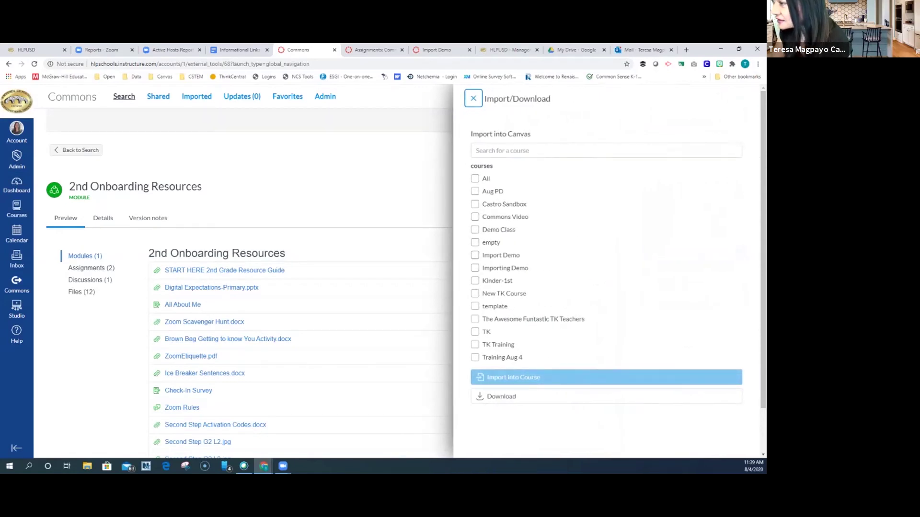
click(475, 255)
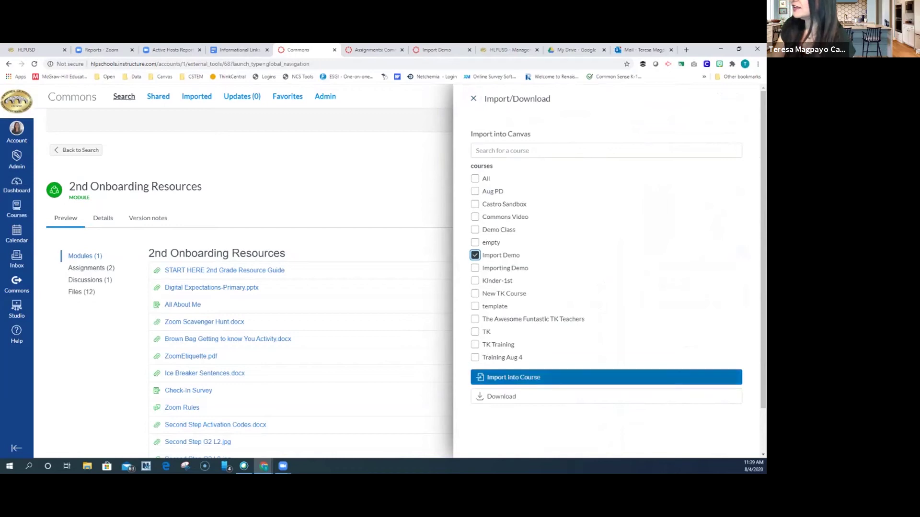
click(513, 377)
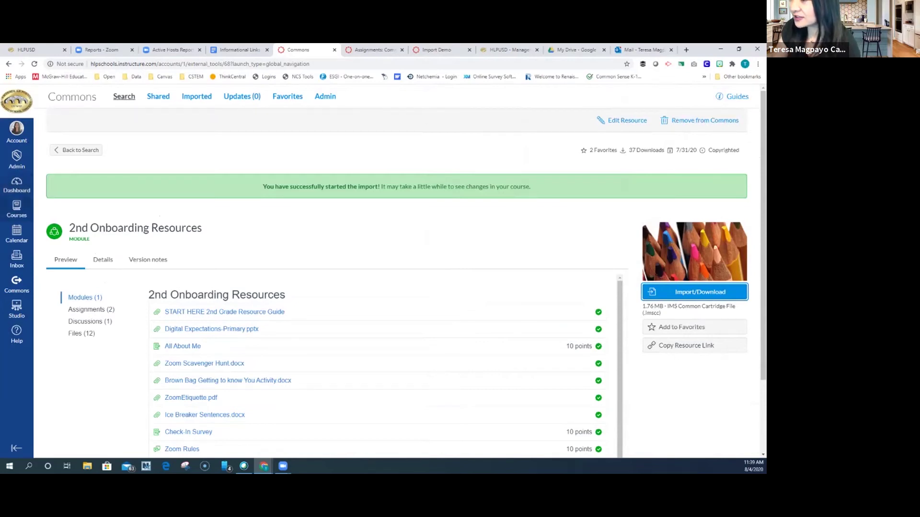
Open the Import Demo course and examine its imported module, including the publishing options of the START HERE 2nd Grade Resource Guide
click(17, 210)
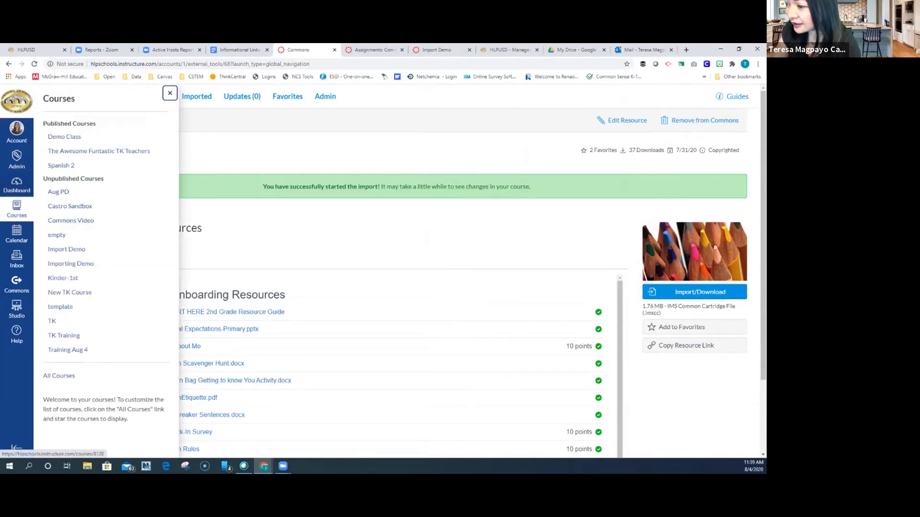
click(67, 250)
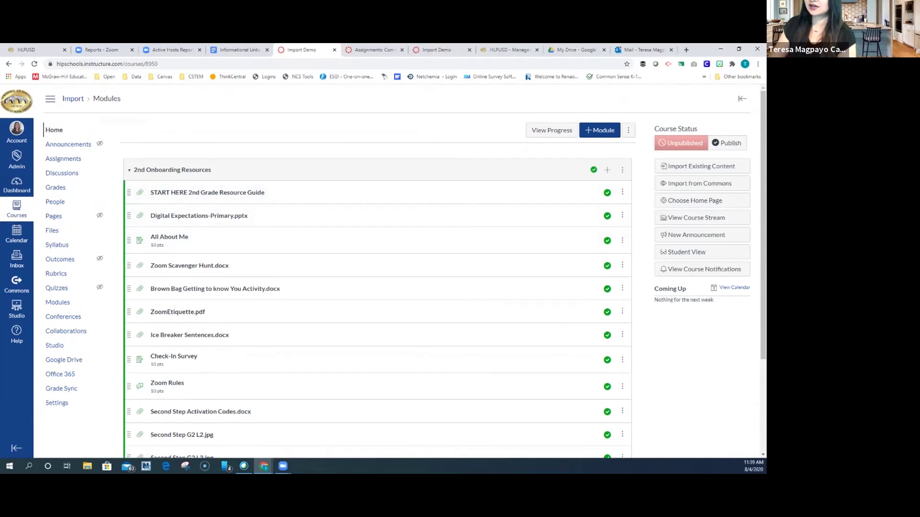
scroll(378, 239, down, 3)
scroll(378, 239, up, 3)
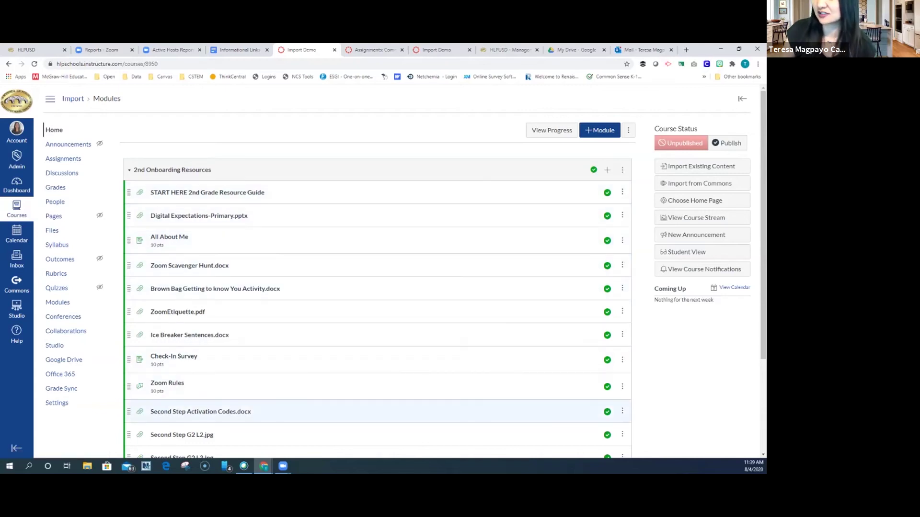
click(607, 192)
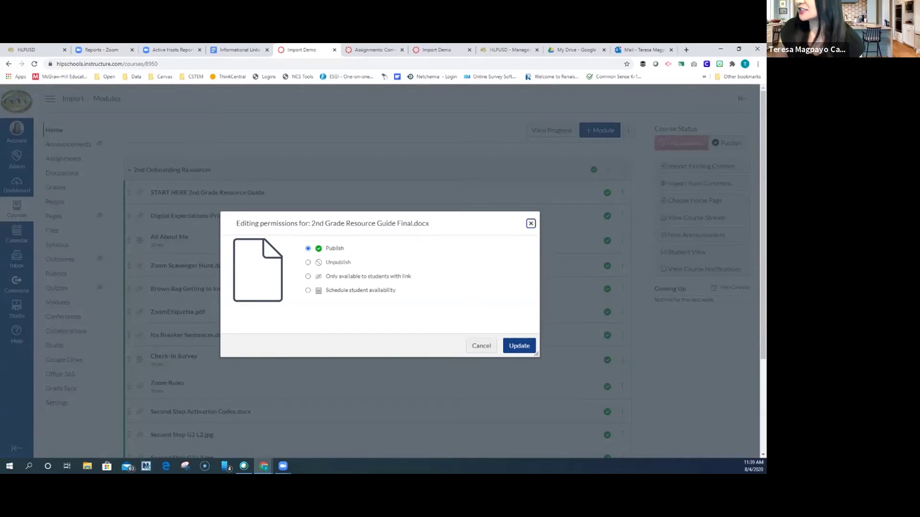
click(481, 345)
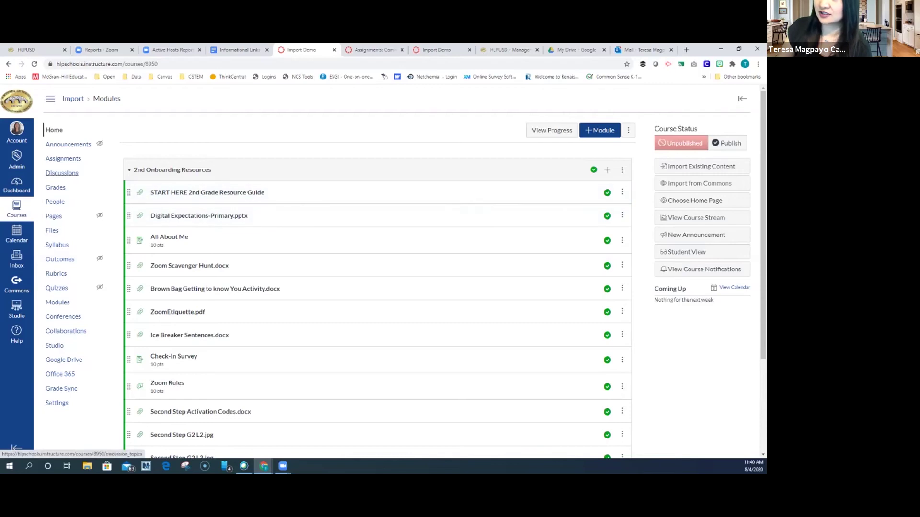
Open the course's assignments and view the Send To dialog for All About Me, closing it without sending
click(63, 158)
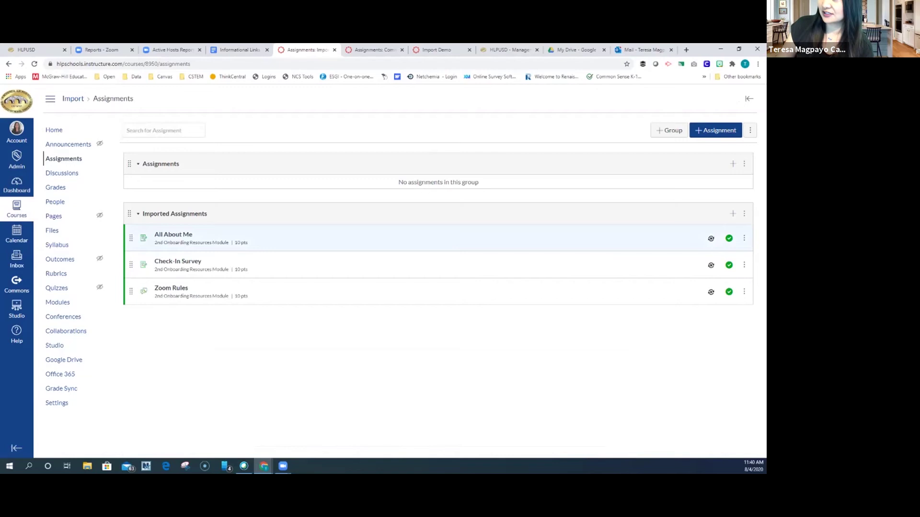
click(744, 239)
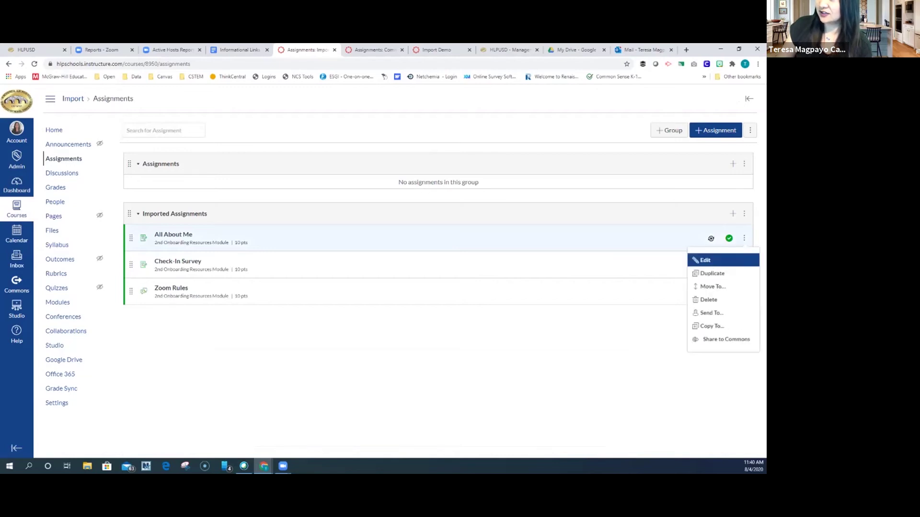
click(711, 313)
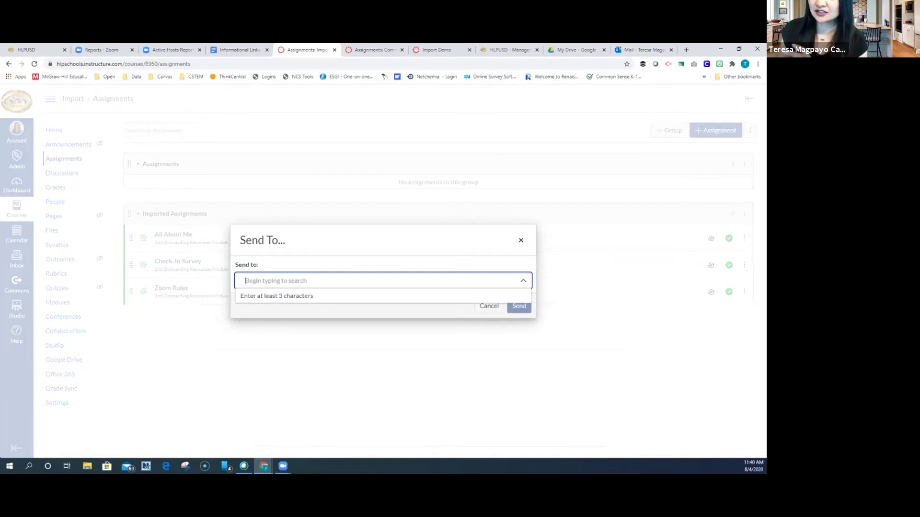
click(521, 241)
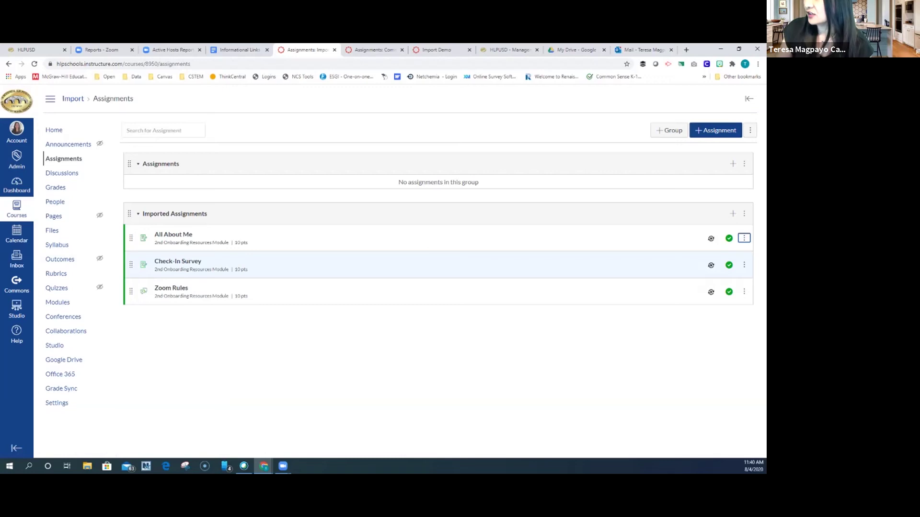
View the course choices for copying the Check-In Survey assignment to another course, leaving without copying
click(744, 264)
key(Down)
key(Down)
key(Down)
key(Down)
key(Down)
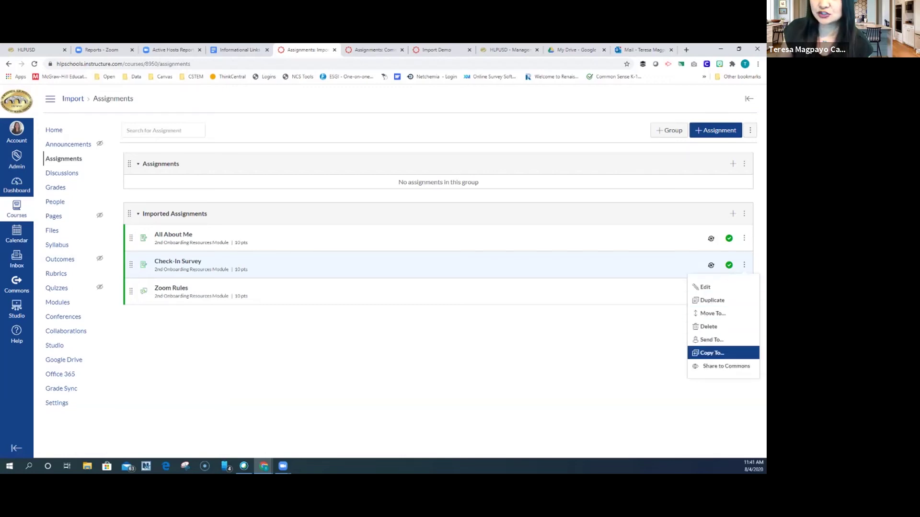
key(Return)
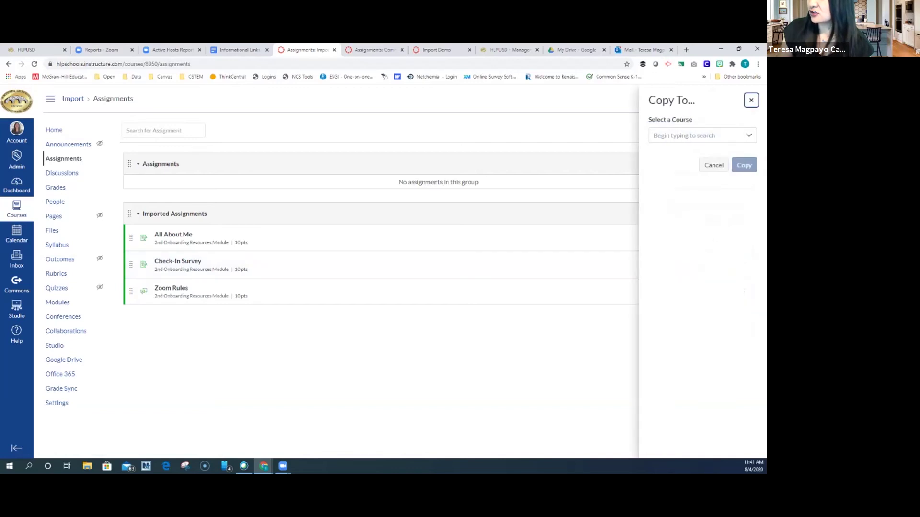
click(699, 135)
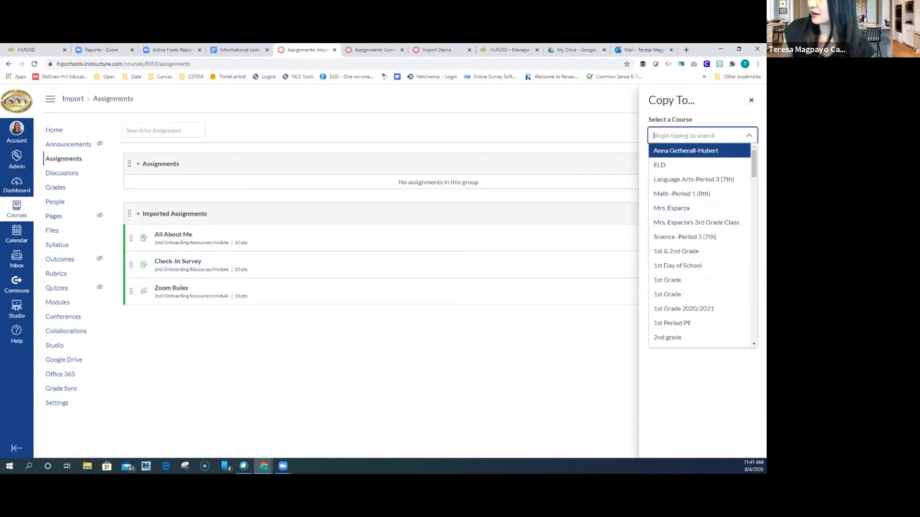
key(Escape)
key(Escape)
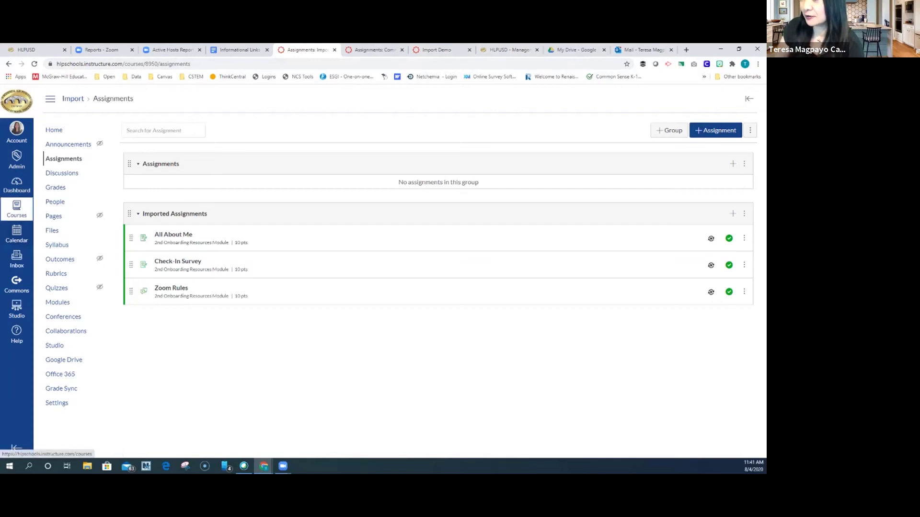
Open the Training Aug 4 course and start importing existing content into it
click(17, 209)
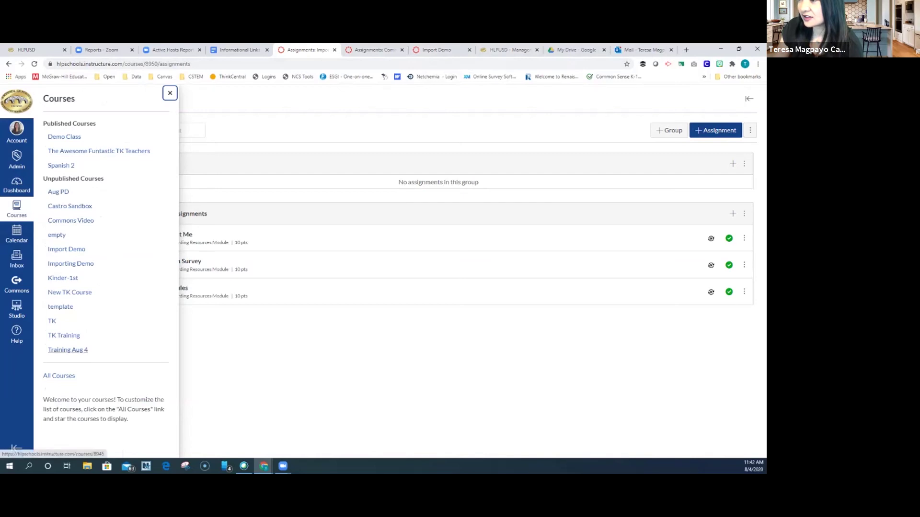
click(67, 350)
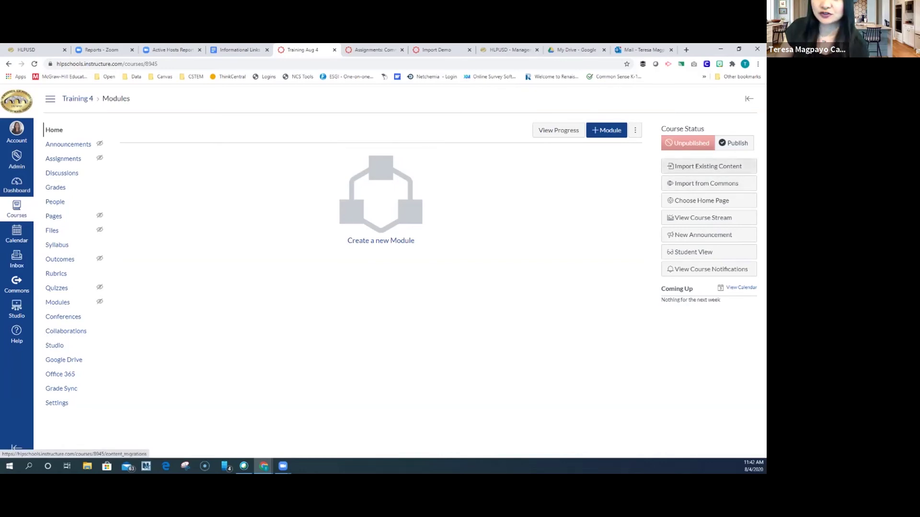
click(708, 167)
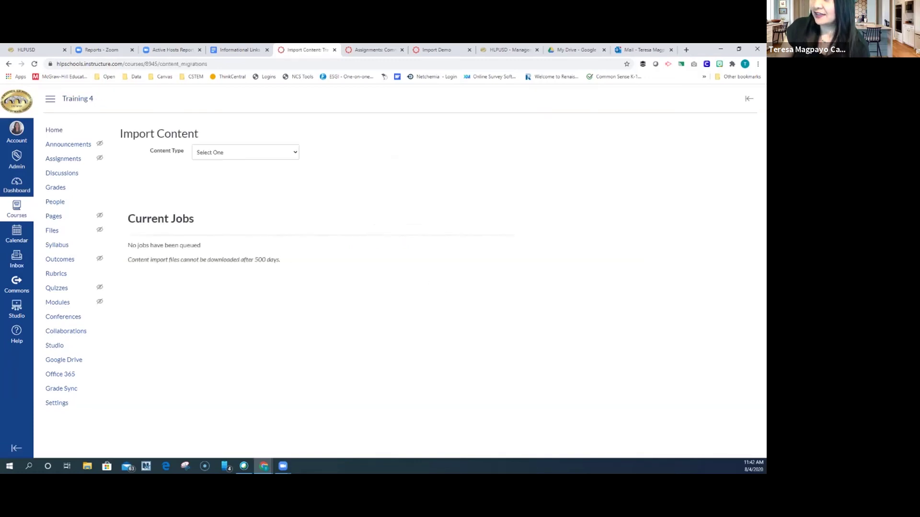
Set the import's content type to Copy a Canvas Course and choose Commons Video as the source course
click(245, 152)
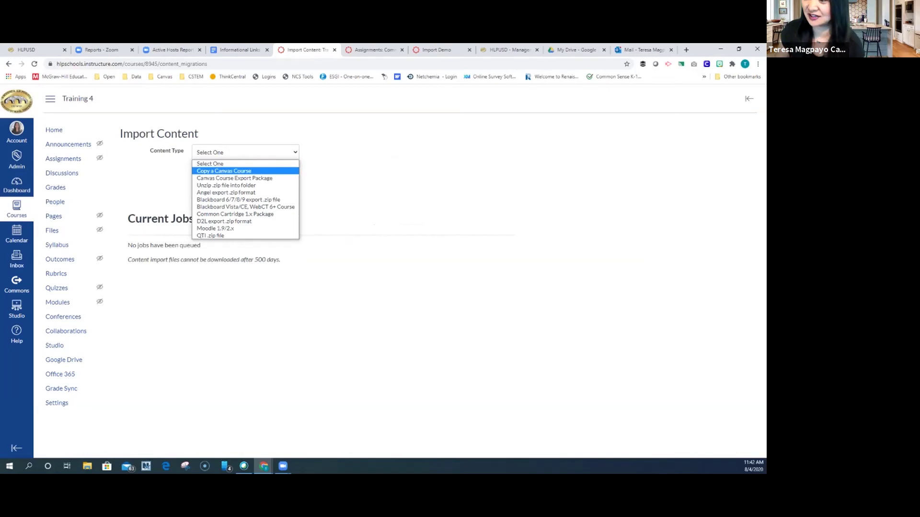
key(Return)
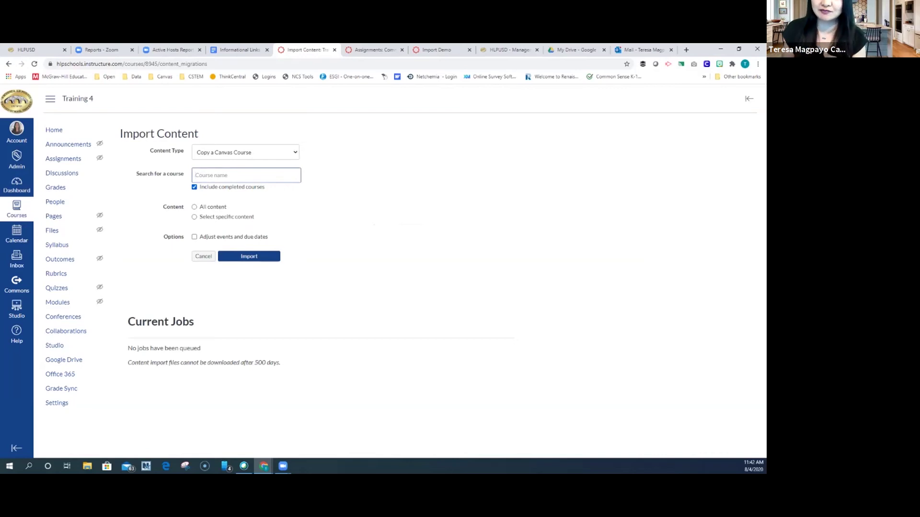
text(common)
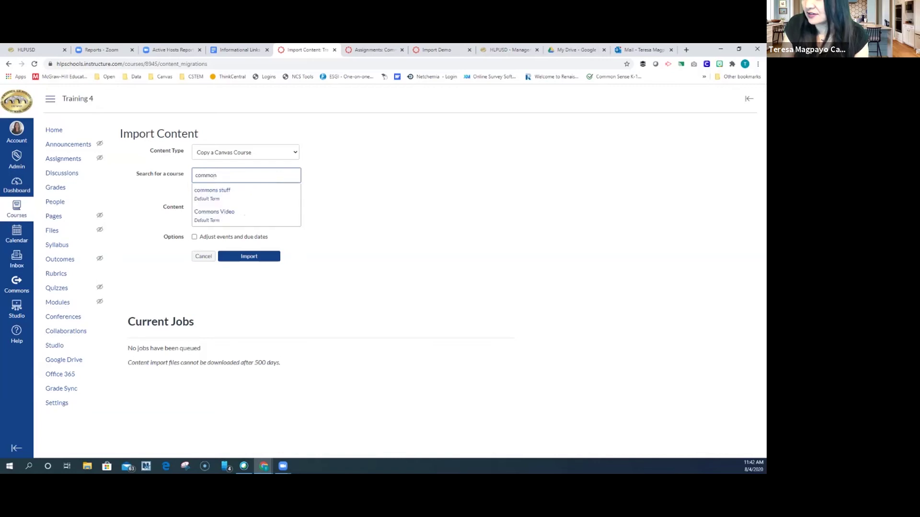
key(Down)
key(Down)
key(Return)
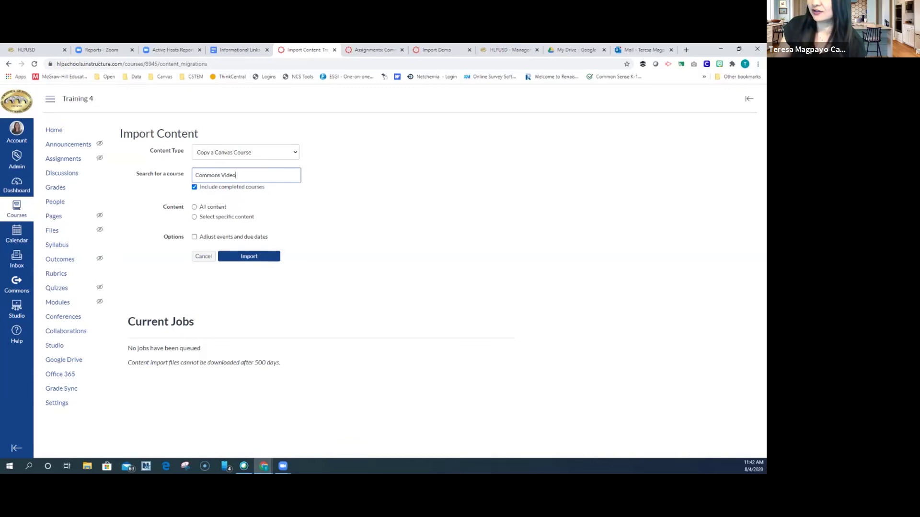
Choose to select specific content for the course copy and start the import
click(195, 207)
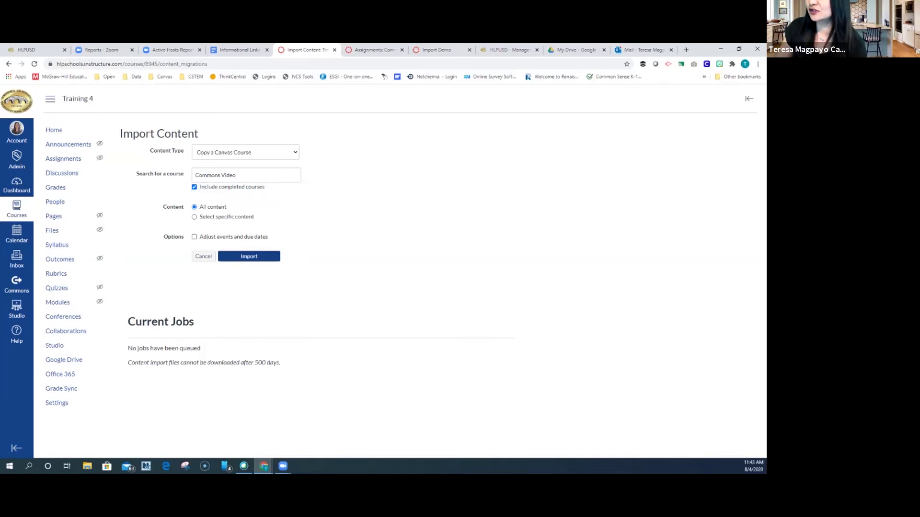
click(194, 217)
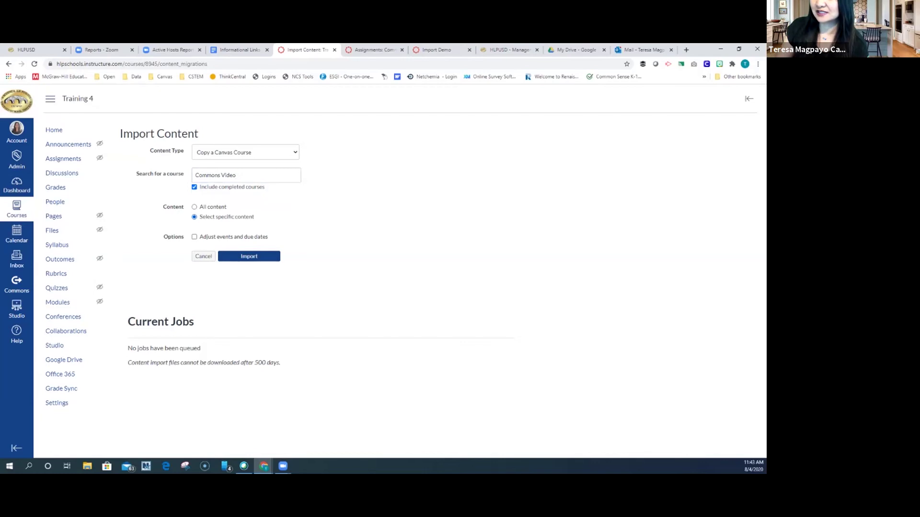
click(248, 256)
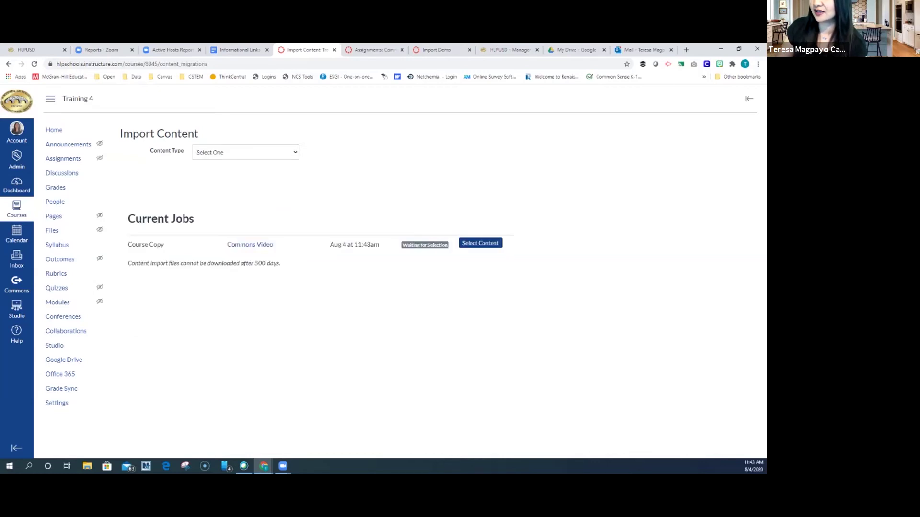
Mark Course Settings, Modules and Quizzes in the Commons Video copy's content selection, leaving without importing them
click(480, 243)
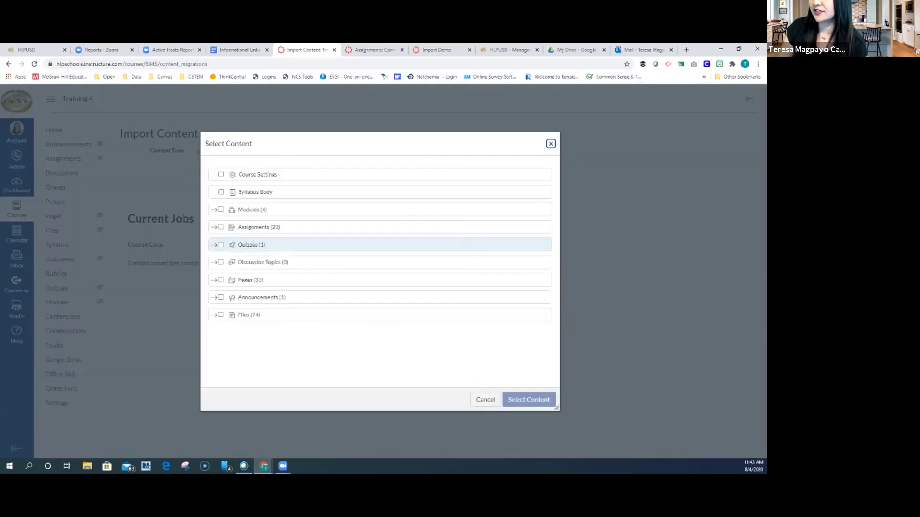
click(221, 175)
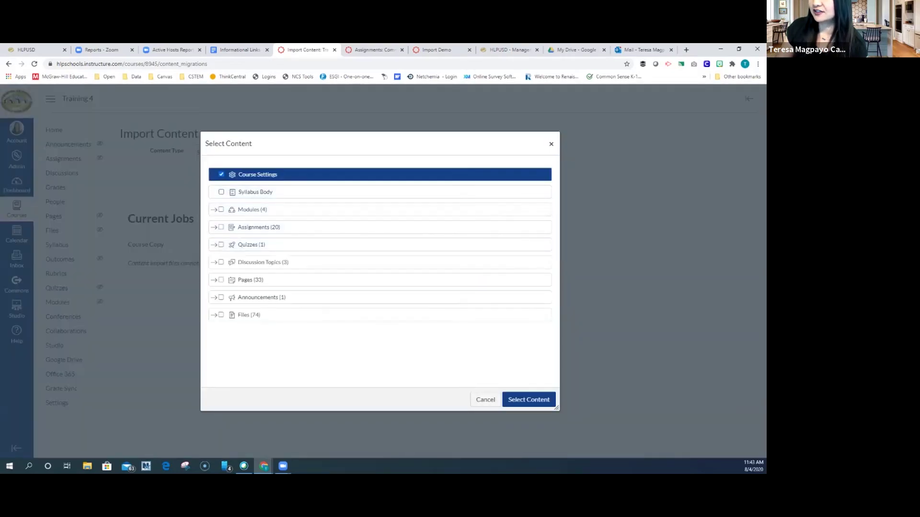
click(221, 209)
click(221, 244)
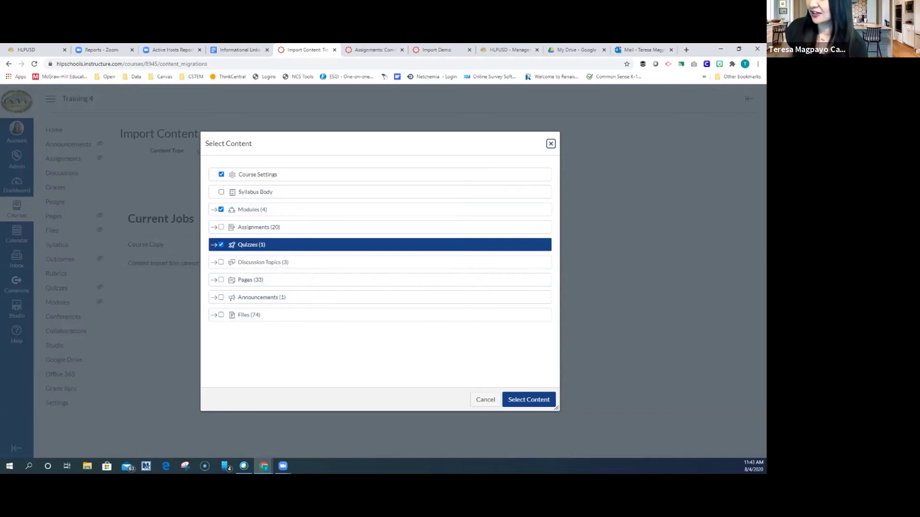
key(Escape)
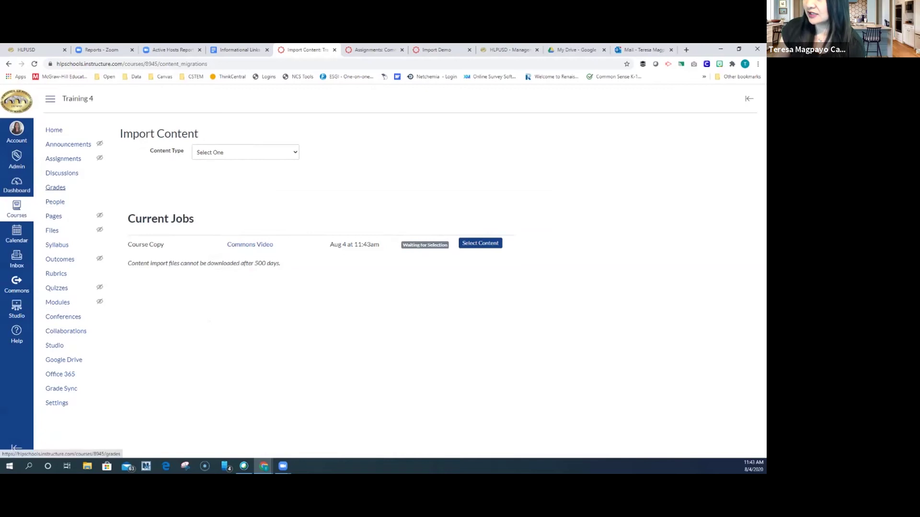
Open the Demo Class course, look over its home page and view the list of all its pages
click(17, 210)
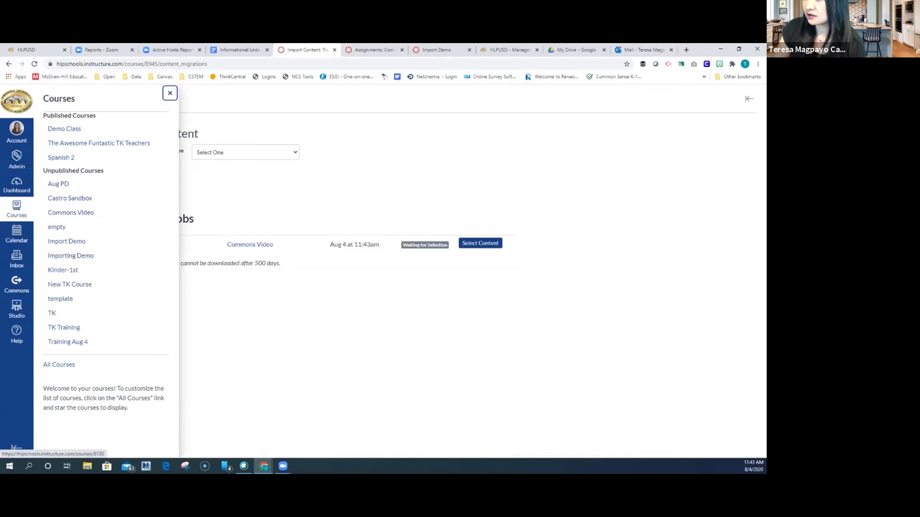
click(64, 129)
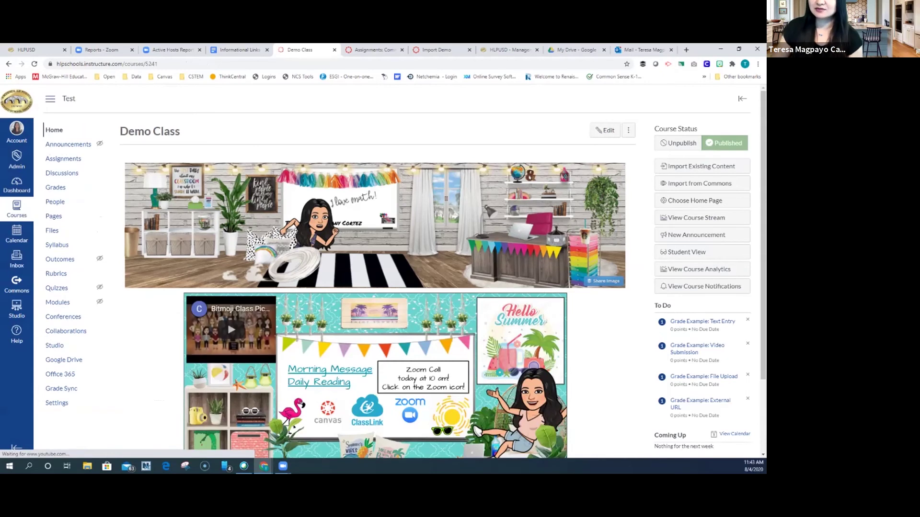
scroll(227, 320, down, 3)
scroll(227, 281, up, 3)
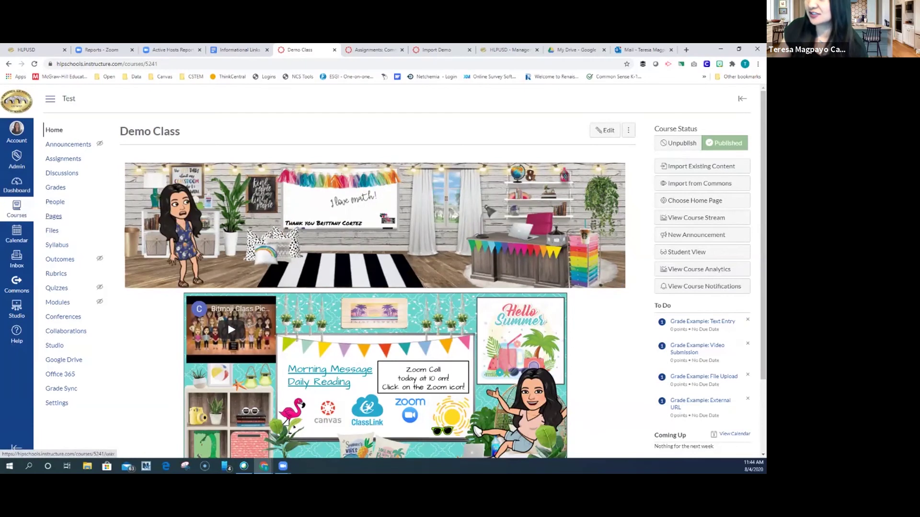
click(54, 216)
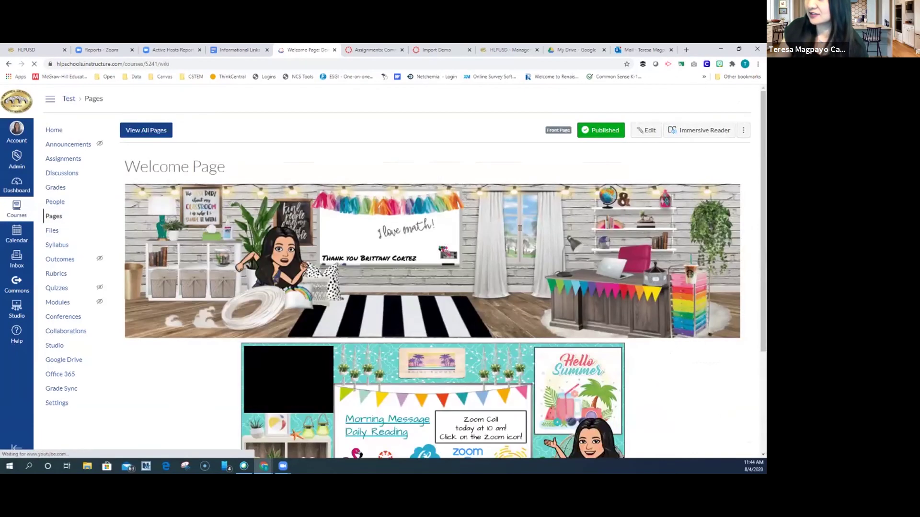
click(146, 131)
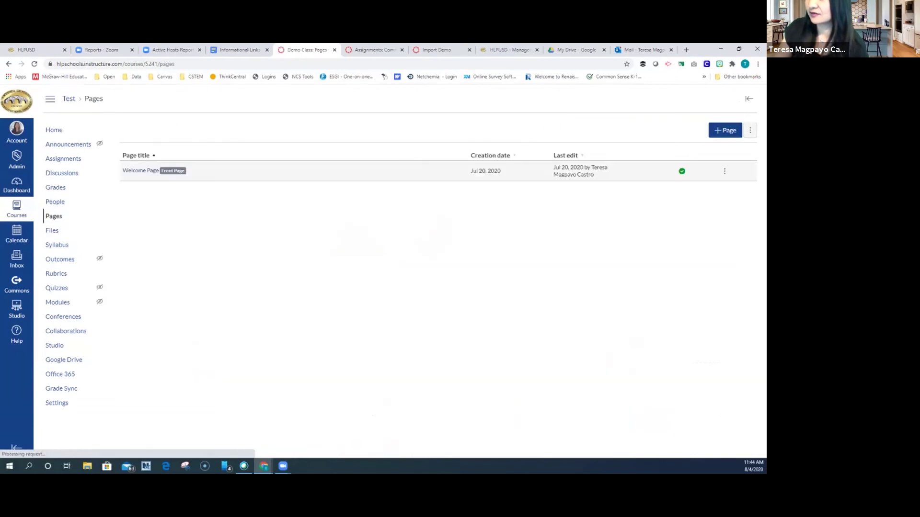
Open the Import Demo course and view its list of pages
click(17, 209)
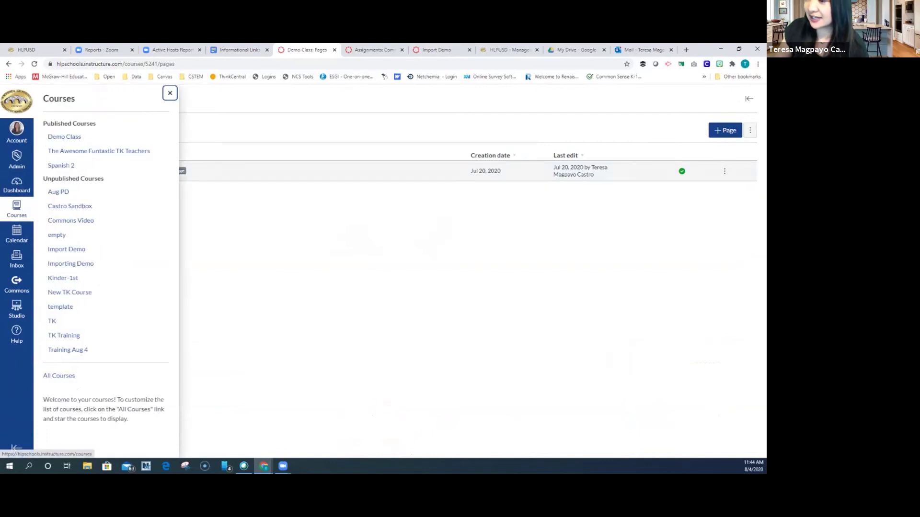
click(67, 249)
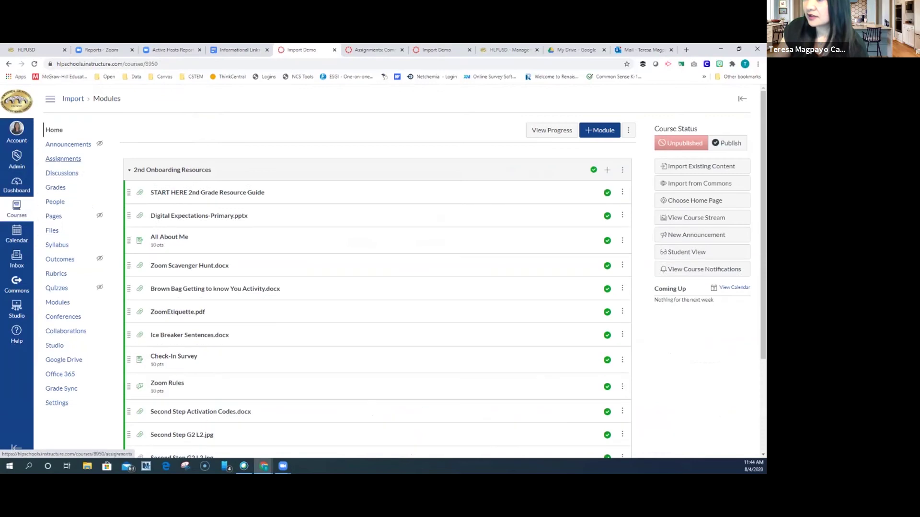
click(54, 216)
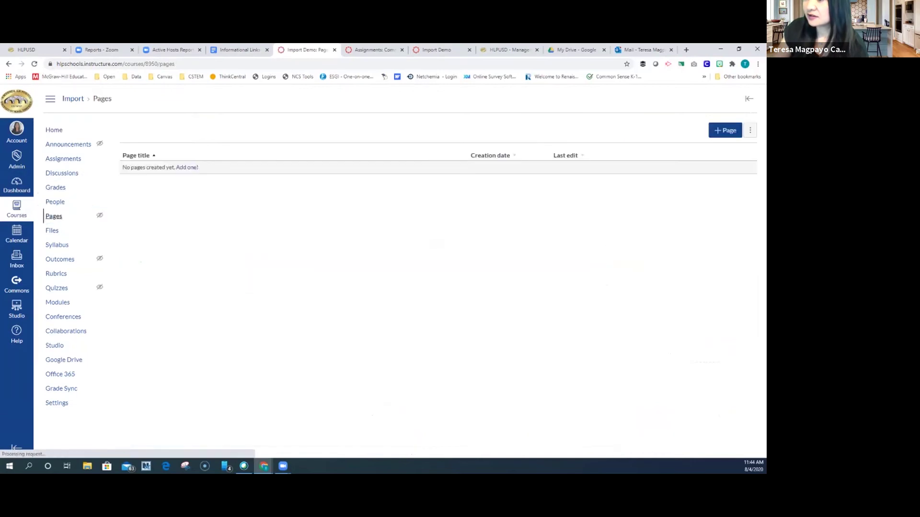
Open the Spanish 2 course and look through the full list of its pages
click(16, 209)
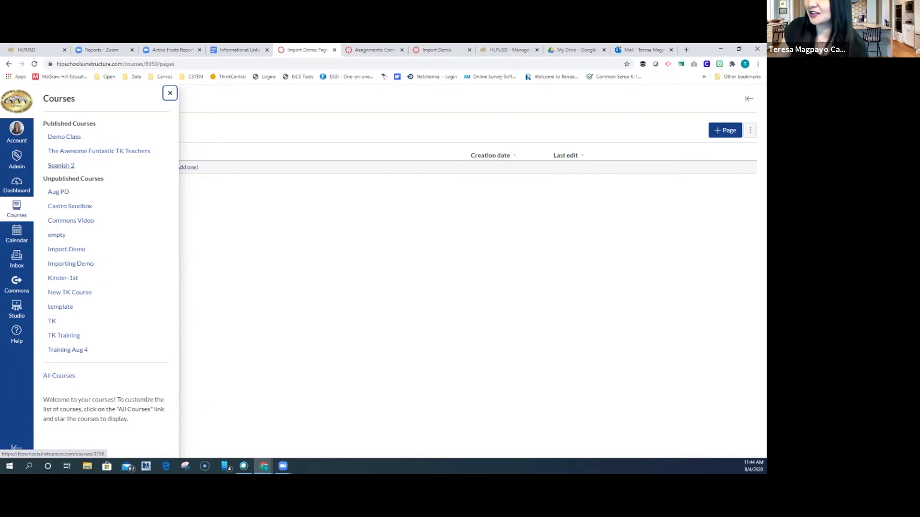
click(60, 166)
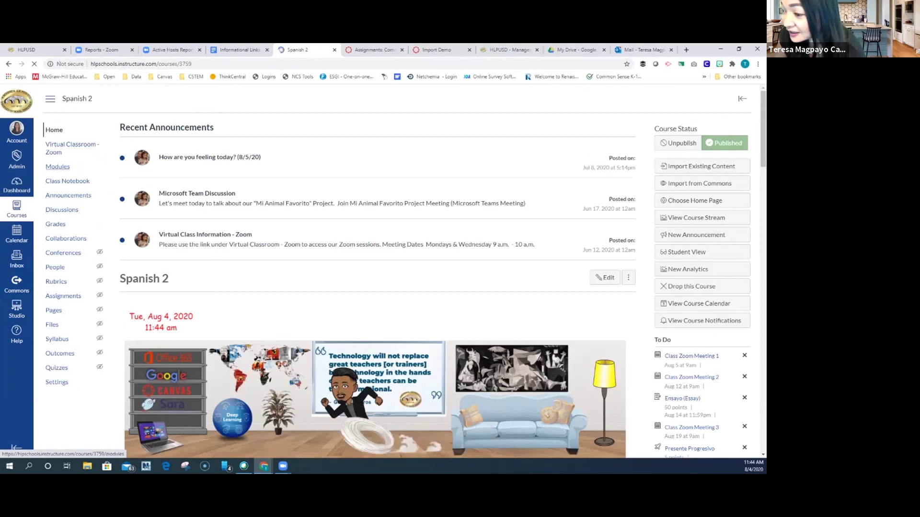
click(53, 311)
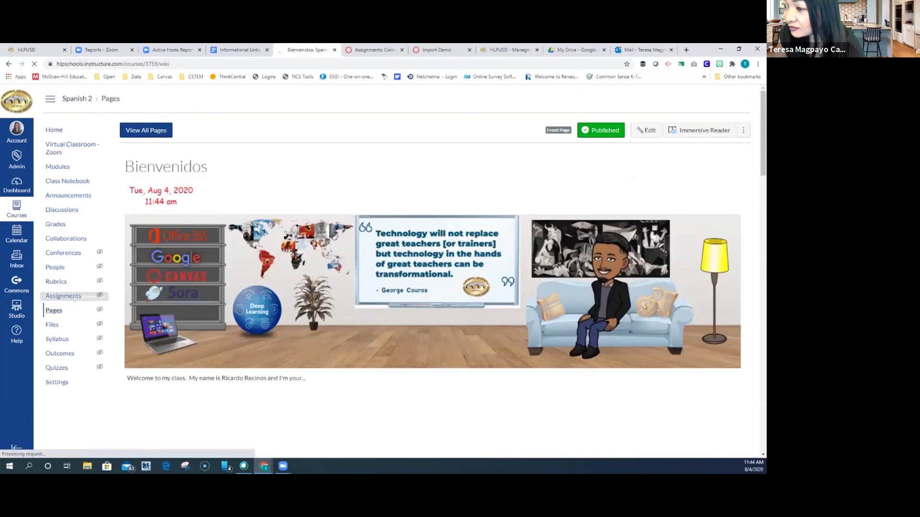
click(147, 131)
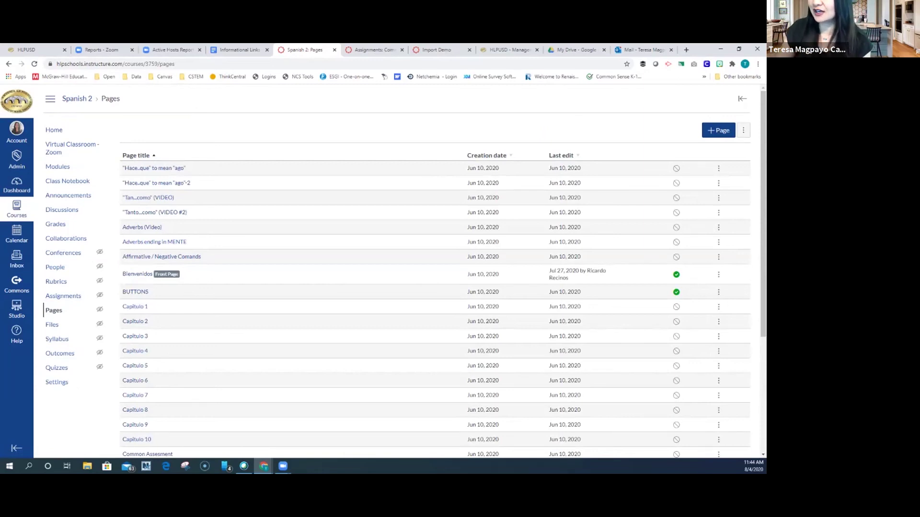
scroll(405, 272, down, 4)
scroll(405, 272, up, 3)
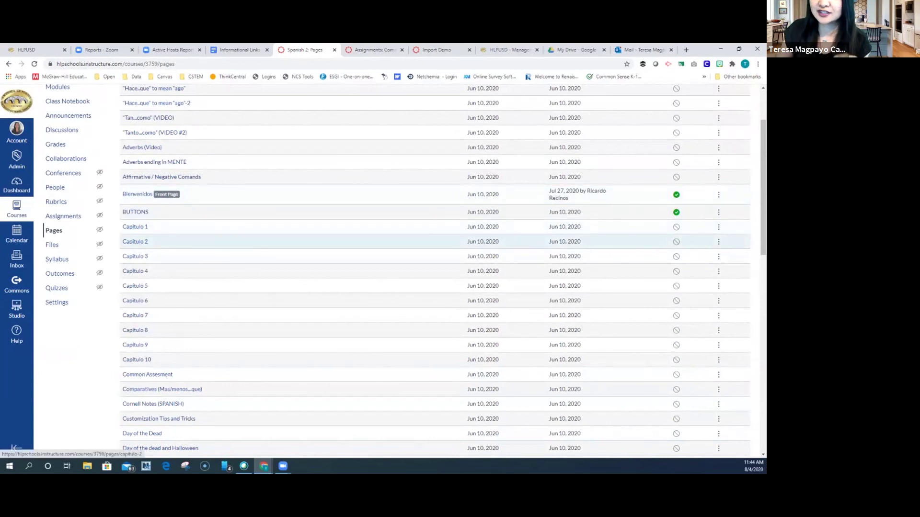
scroll(383, 273, down, 2)
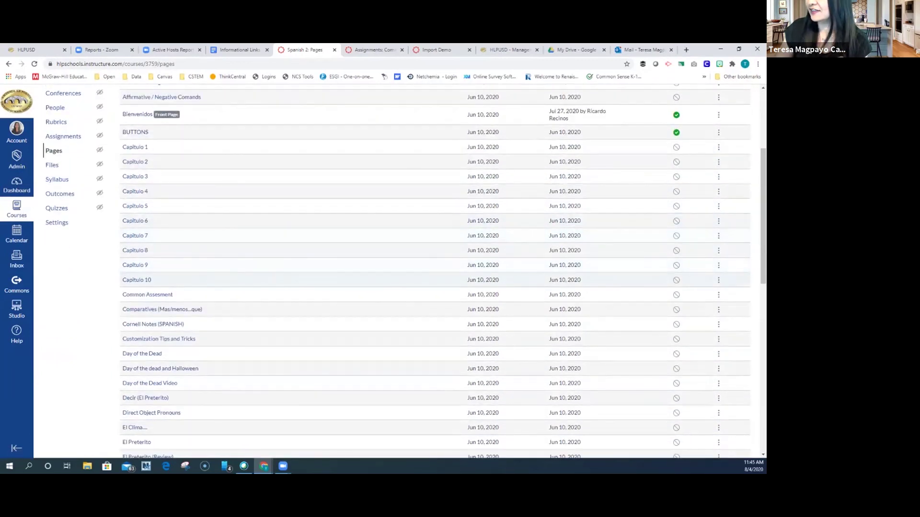
View the available page actions for the Bienvenidos front page and the Capitulo 8 page without applying any
click(718, 115)
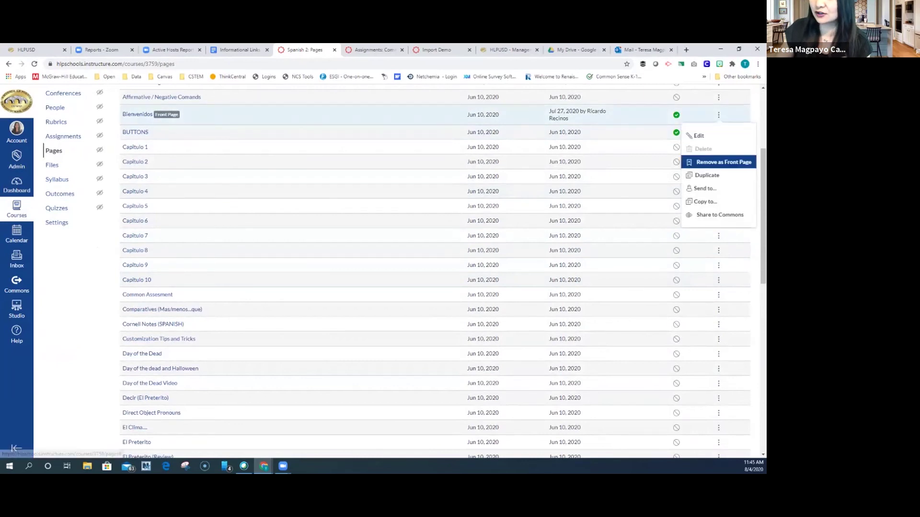
click(718, 251)
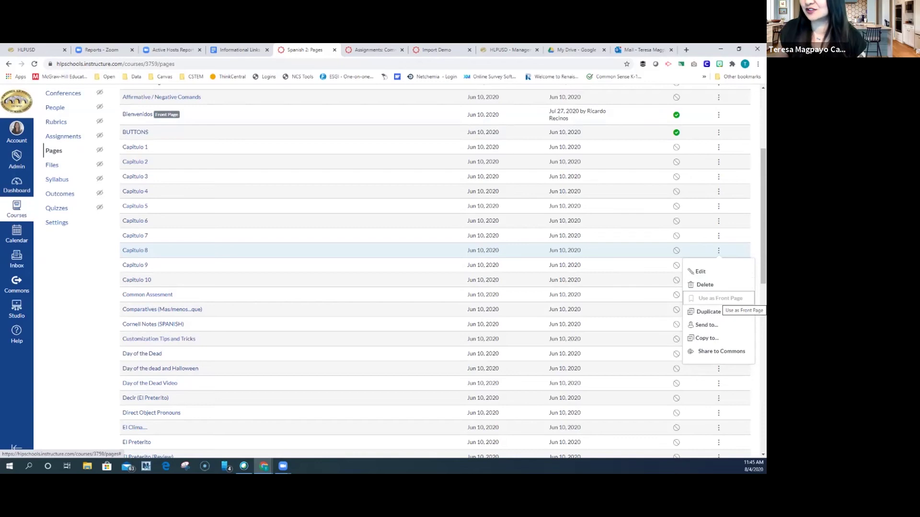
scroll(704, 285, up, 3)
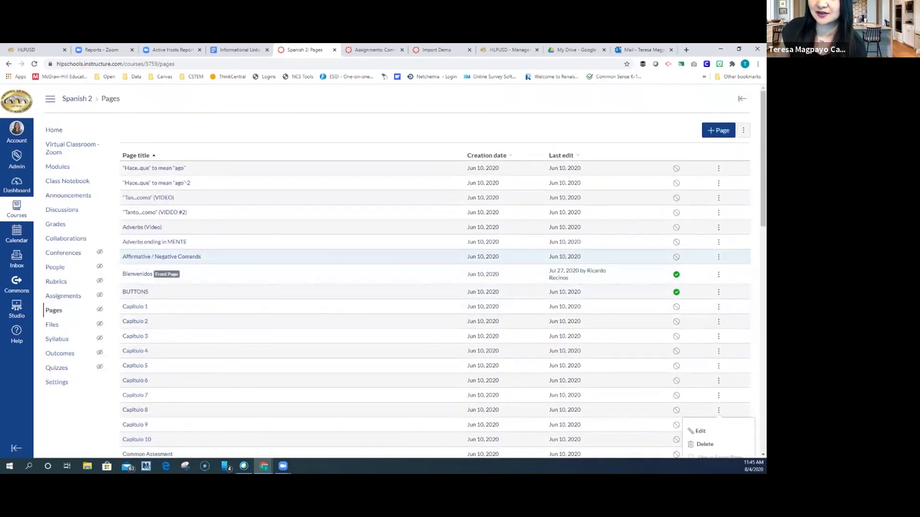
key(Escape)
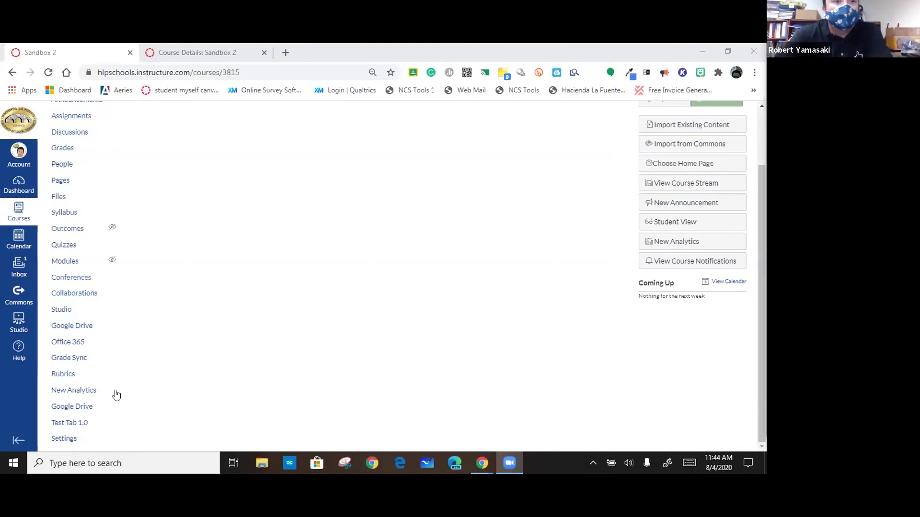
Open the Sandbox 2 course settings and browse the catalogue of external apps
click(67, 440)
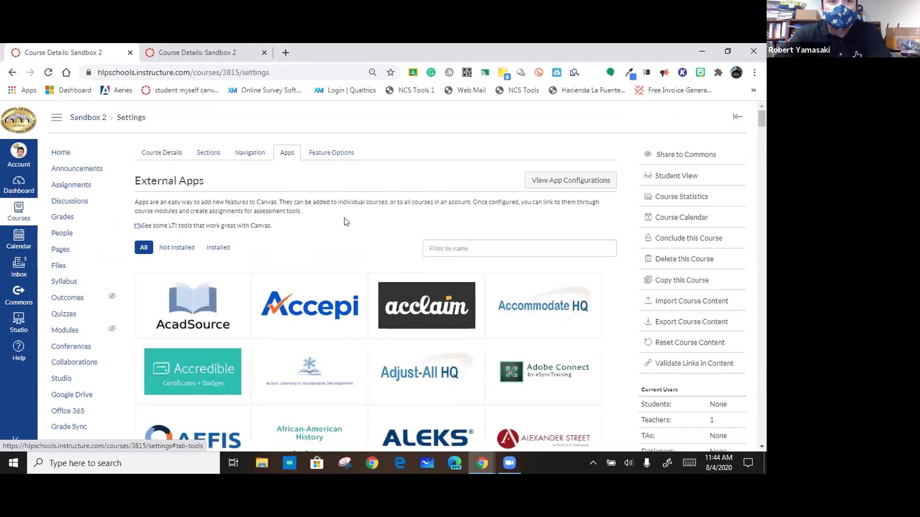
drag(759, 118, 764, 144)
scroll(286, 368, down, 5)
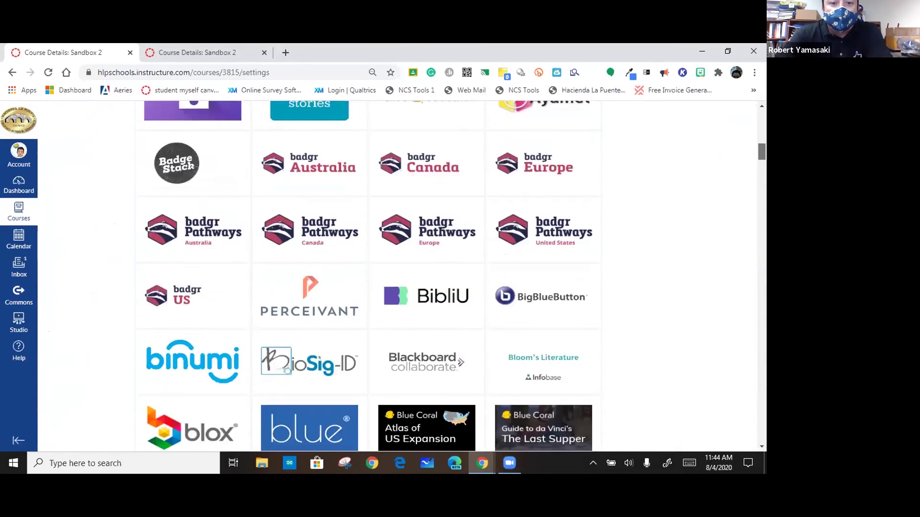
scroll(286, 369, down, 5)
scroll(287, 369, down, 3)
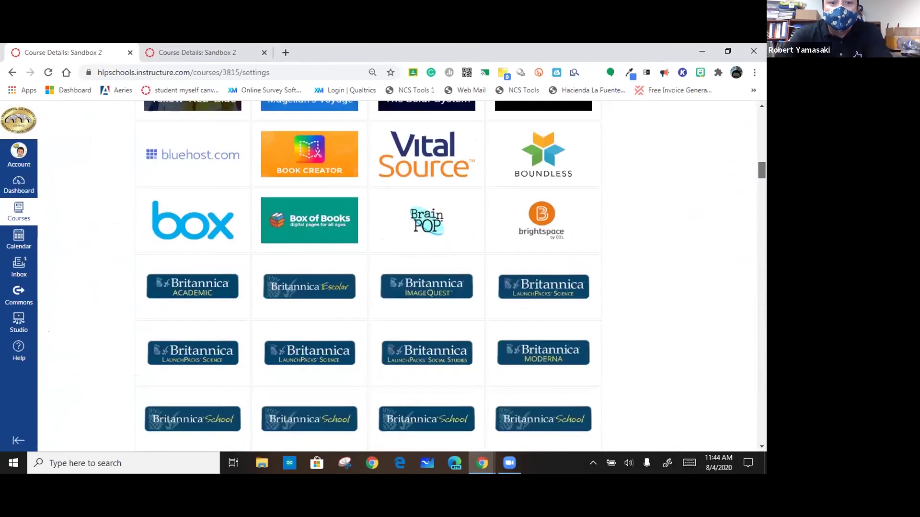
click(759, 116)
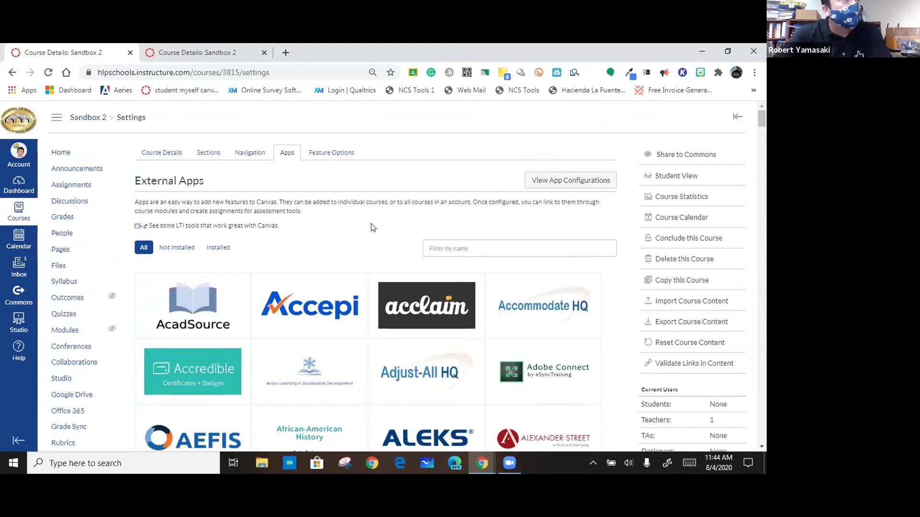
Filter the external apps by "flip", open Flipgrid and view its Add App form, closing it without adding the app
click(467, 246)
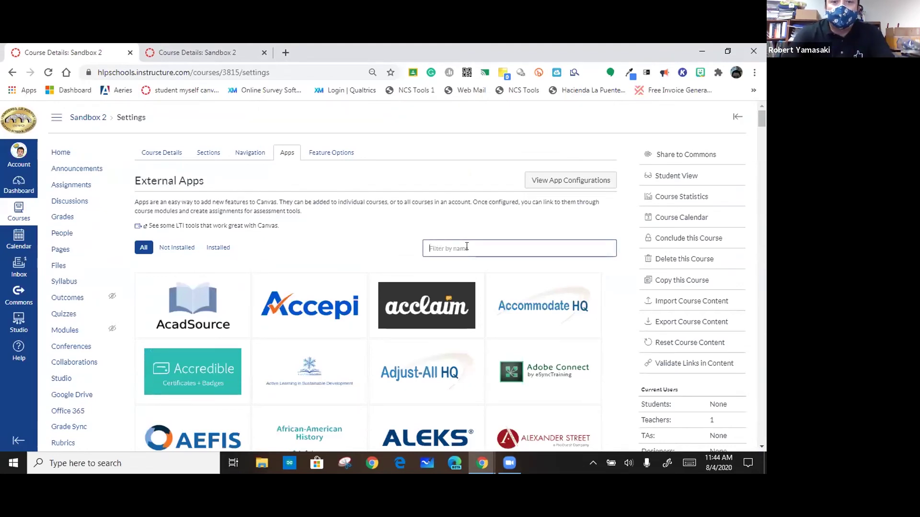
text(flip)
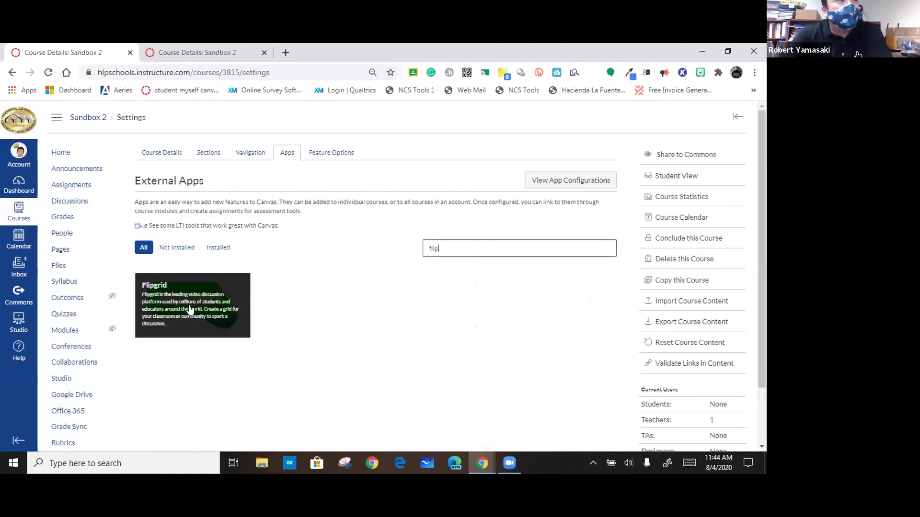
click(190, 309)
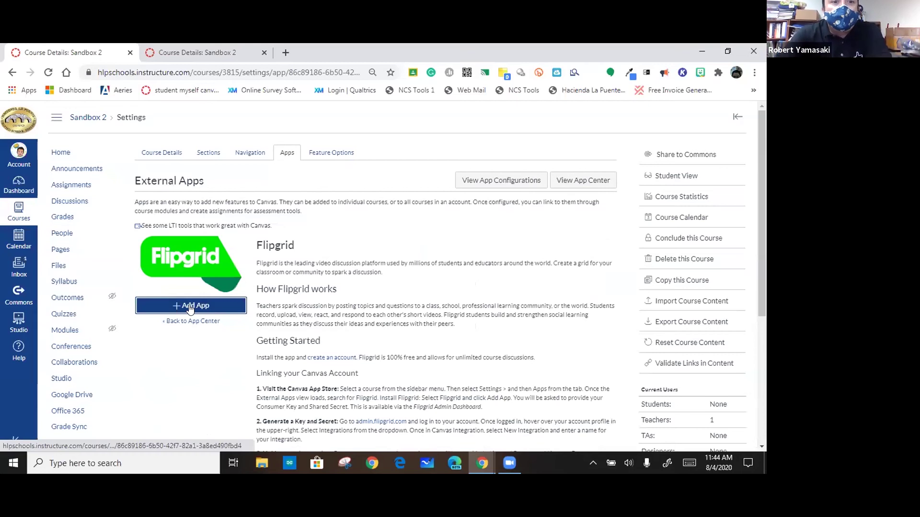
click(187, 309)
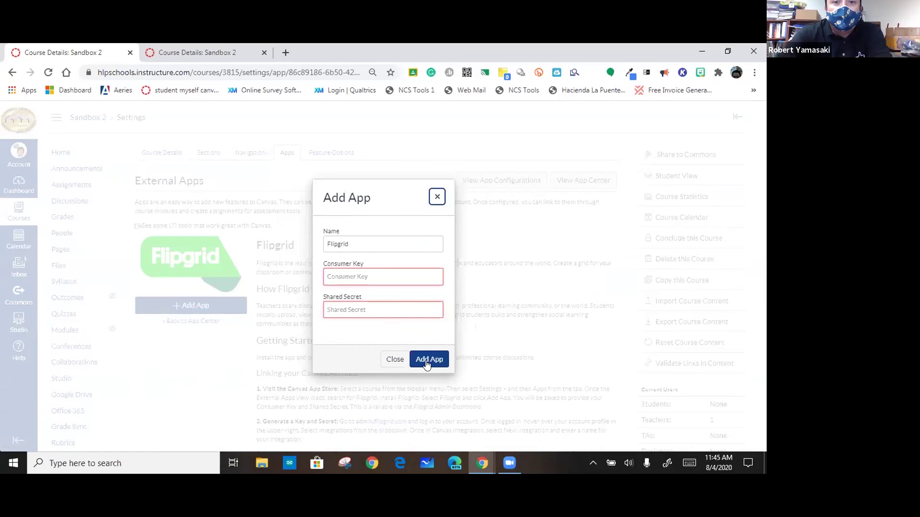
click(437, 202)
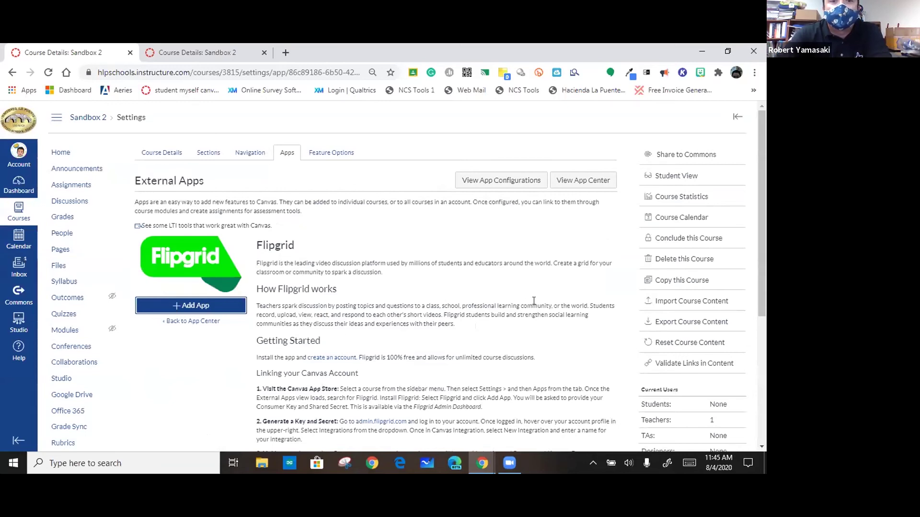
Follow the admin.flipgrid.com link in the Flipgrid setup instructions and open the account's Canvas integrations page
drag(762, 199, 765, 257)
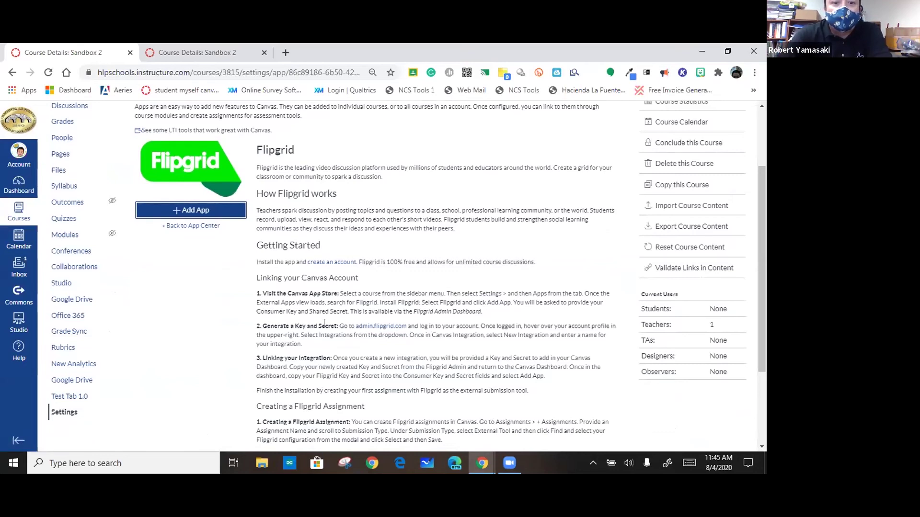
click(377, 328)
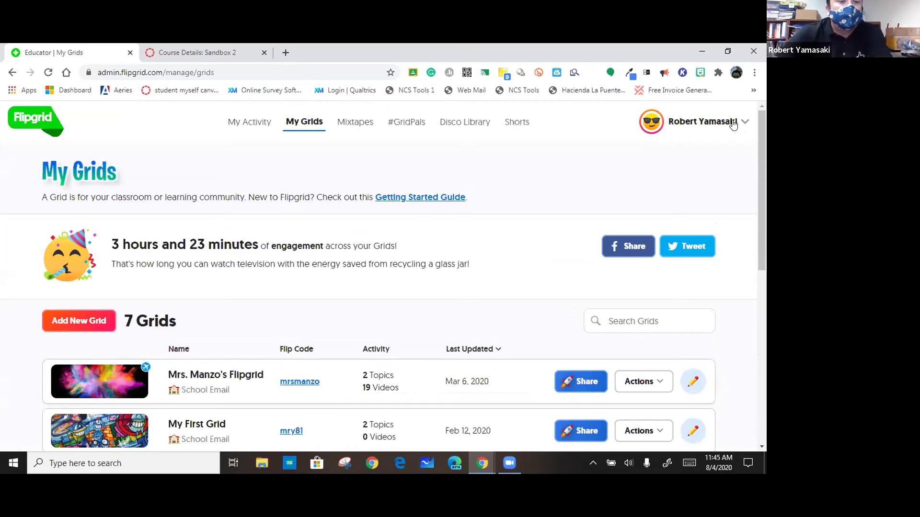
click(733, 124)
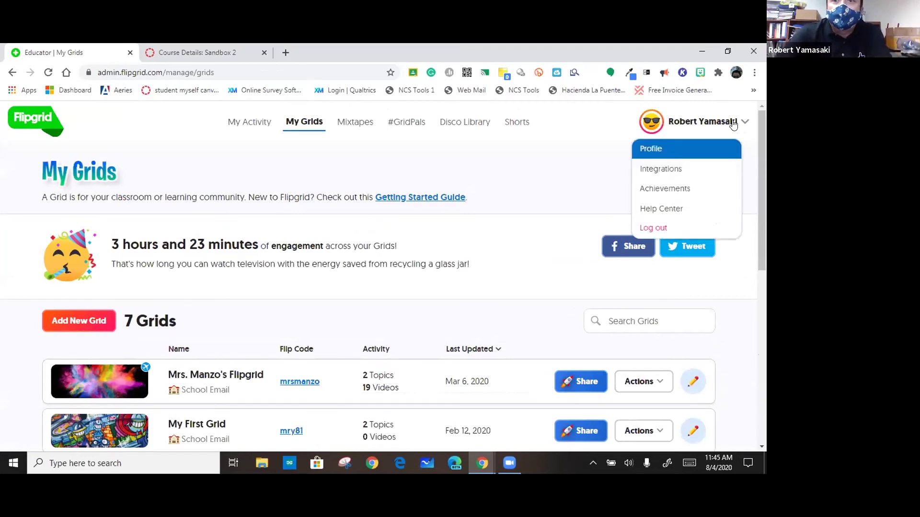
click(668, 169)
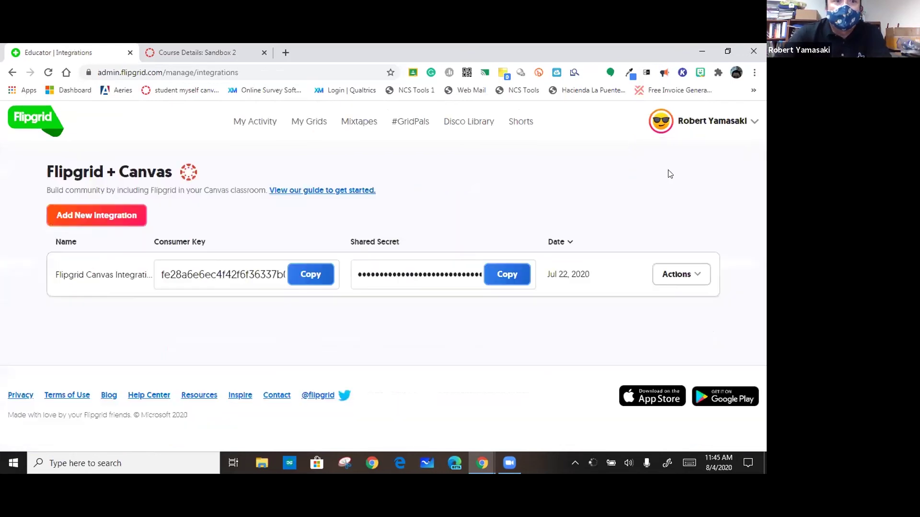
Copy the consumer key of the Flipgrid Canvas integration and paste it into the Consumer Key field of Flipgrid's Add App form in Canvas
click(293, 271)
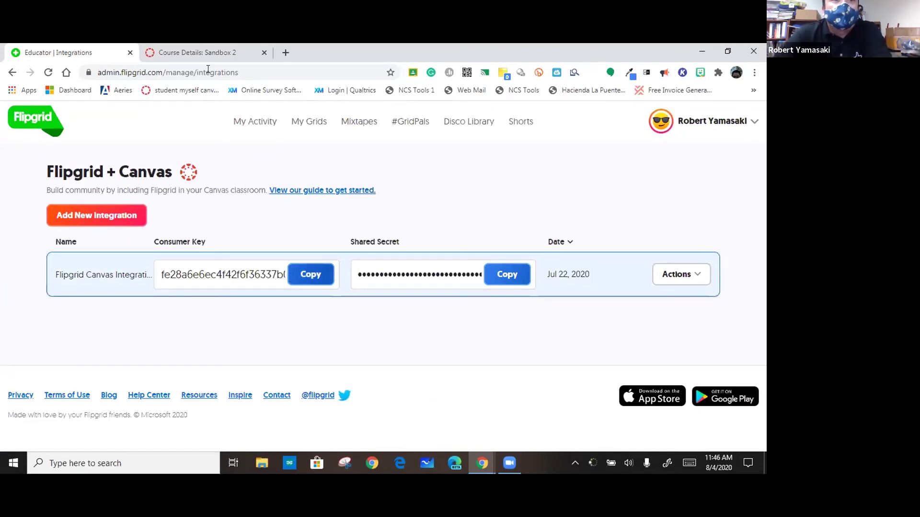
click(309, 277)
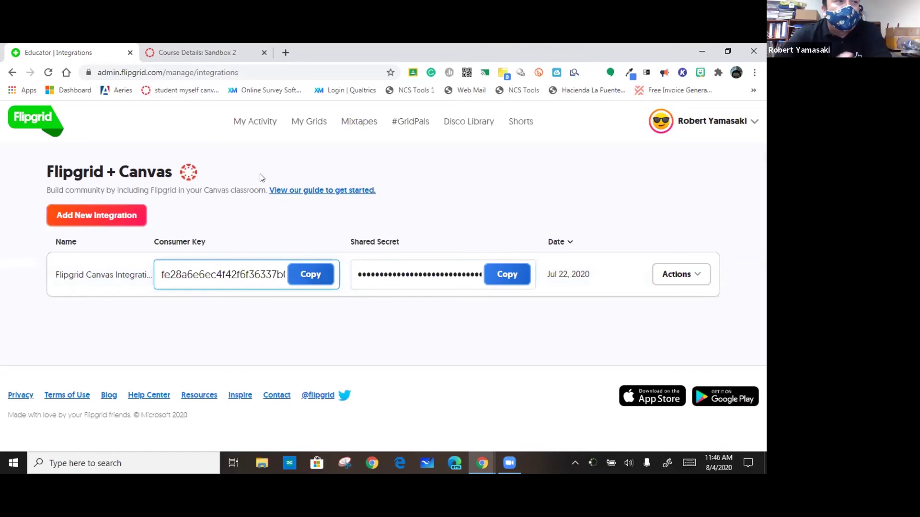
click(208, 48)
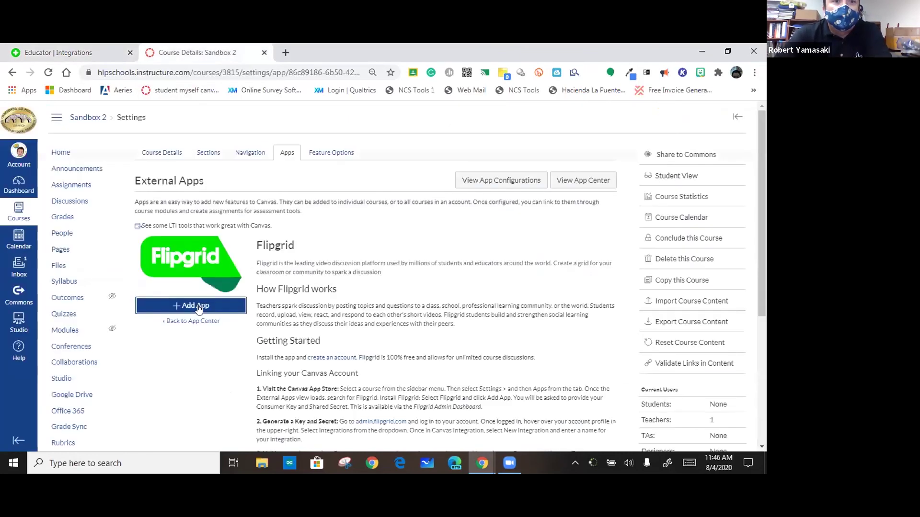
click(199, 305)
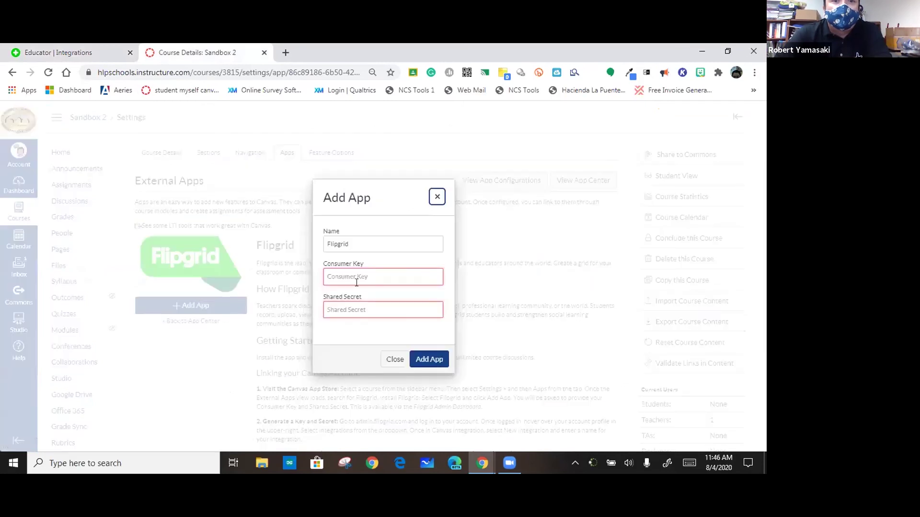
click(367, 279)
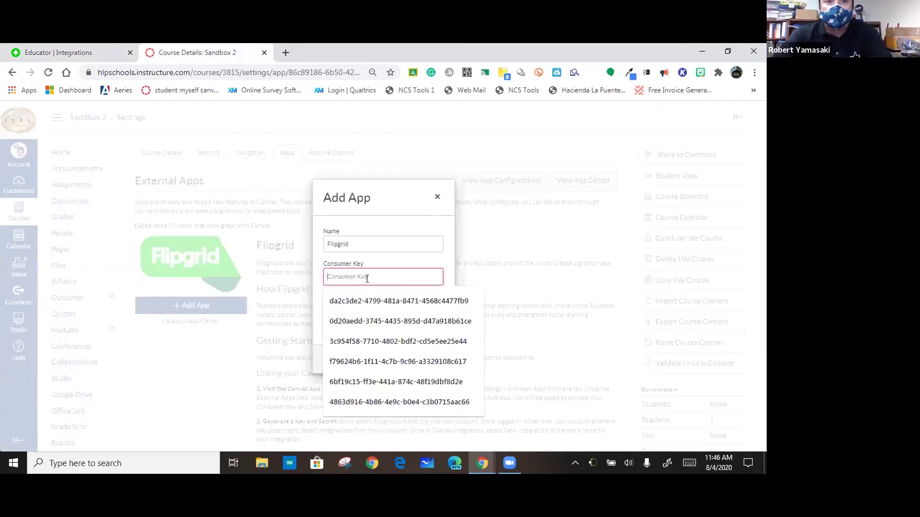
key(ctrl+v)
Copy the integration's shared secret from Flipgrid into the Shared Secret field of the Canvas Add App form and add the app
click(88, 56)
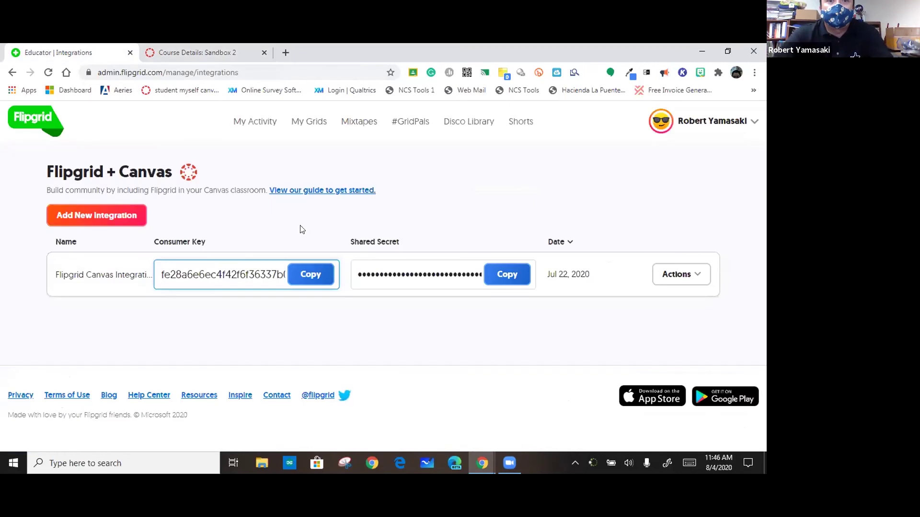
click(508, 278)
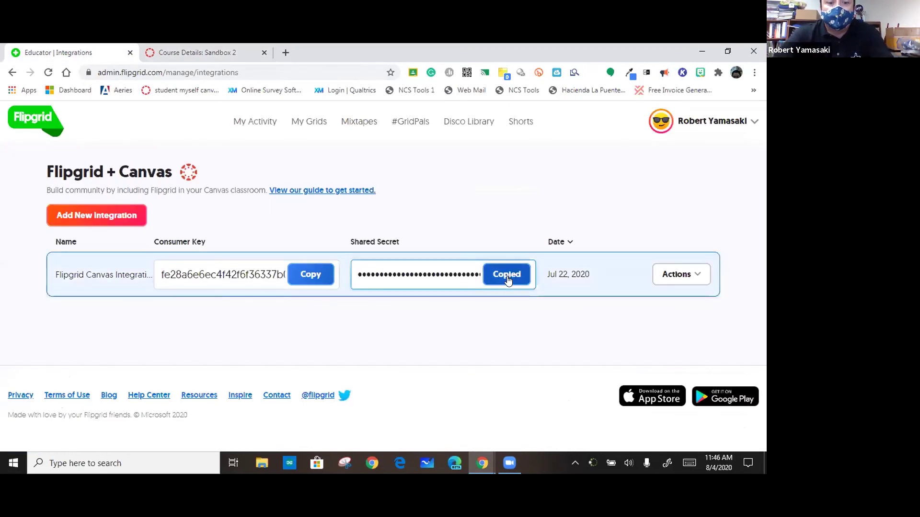
click(219, 56)
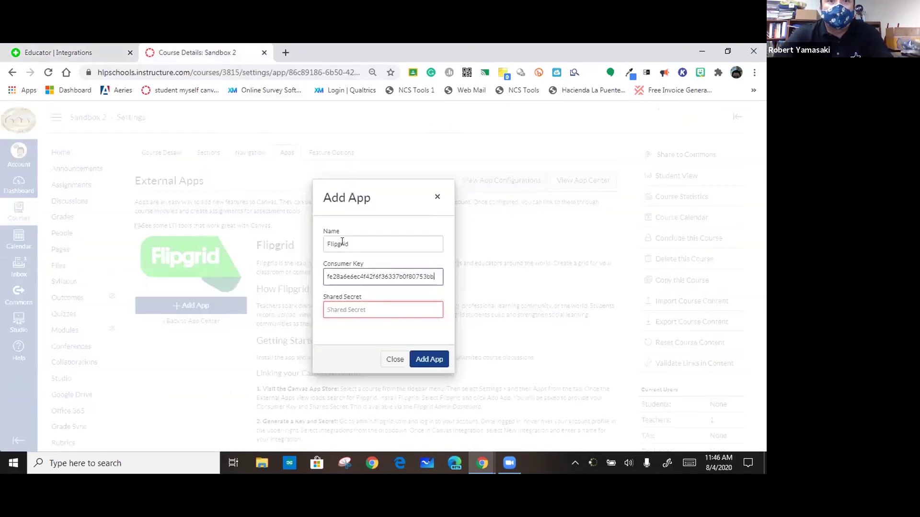
click(362, 310)
key(ctrl+v)
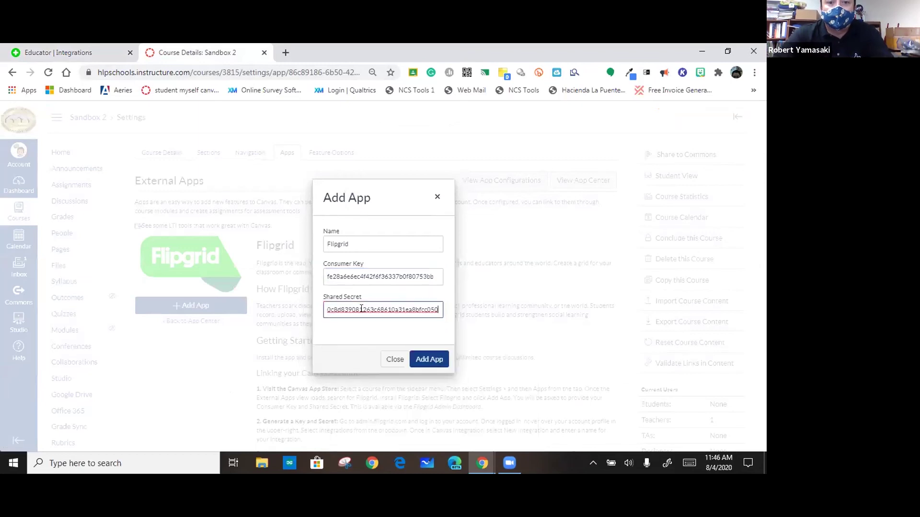
click(422, 363)
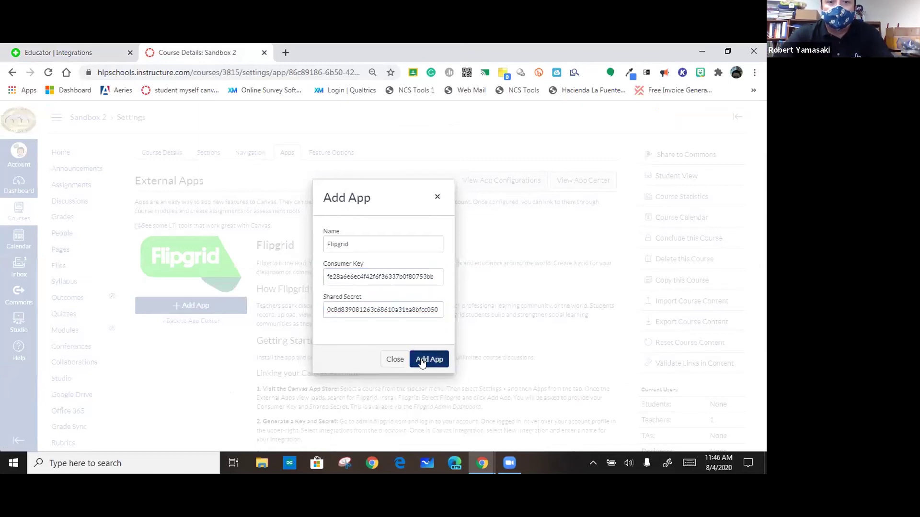
click(422, 363)
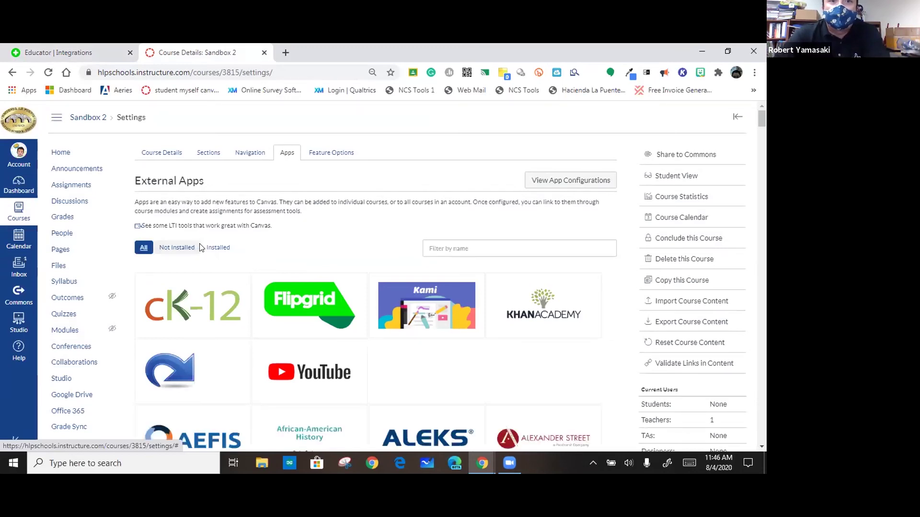
Filter the external apps to the installed ones and view the course's app configurations list
click(229, 248)
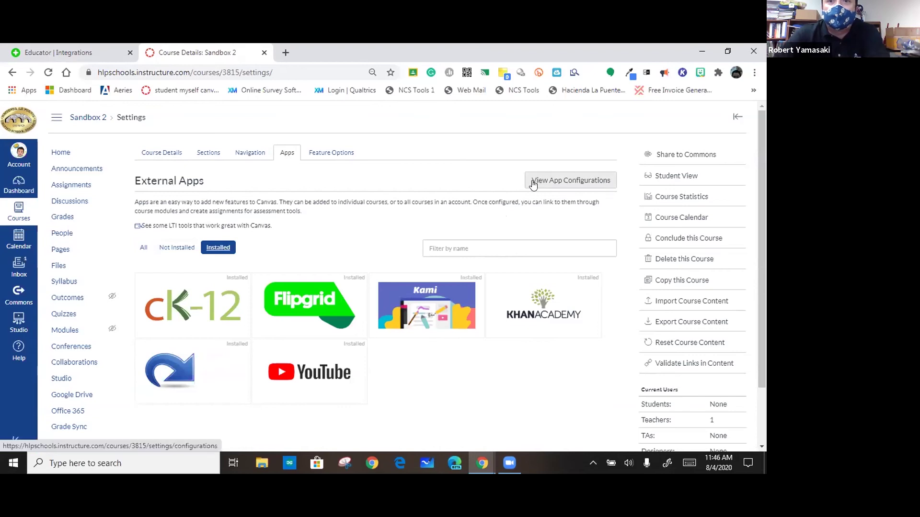
click(558, 185)
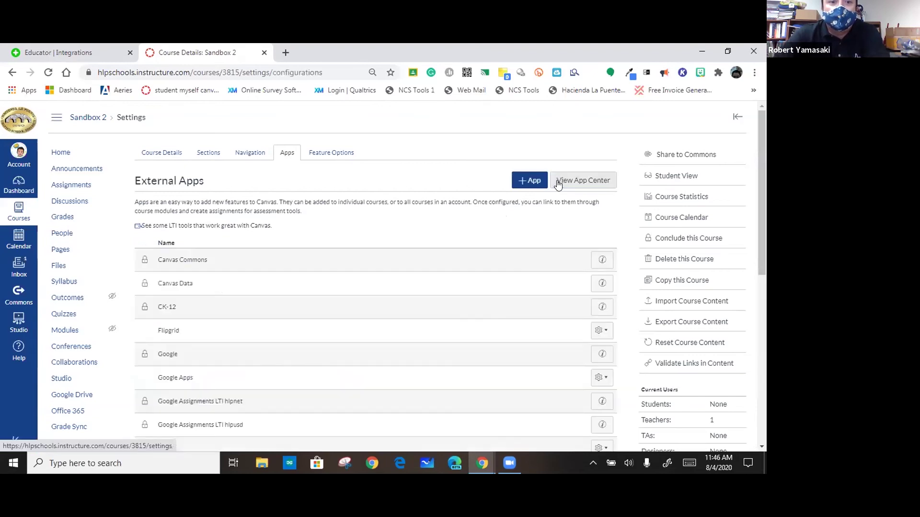
mouse_move(760, 178)
mouse_down()
mouse_move(761, 317)
mouse_move(760, 193)
mouse_up()
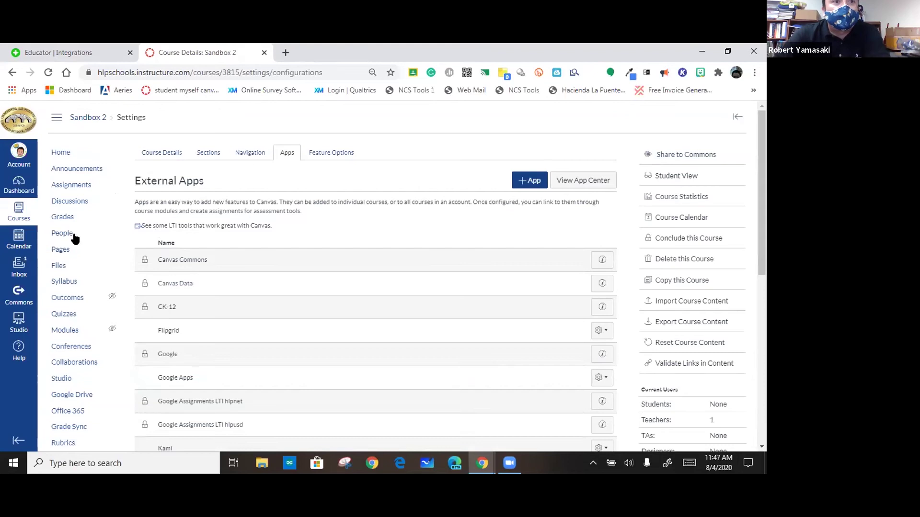
Start a new assignment in Sandbox 2 and review its submission type and external tool settings
click(68, 187)
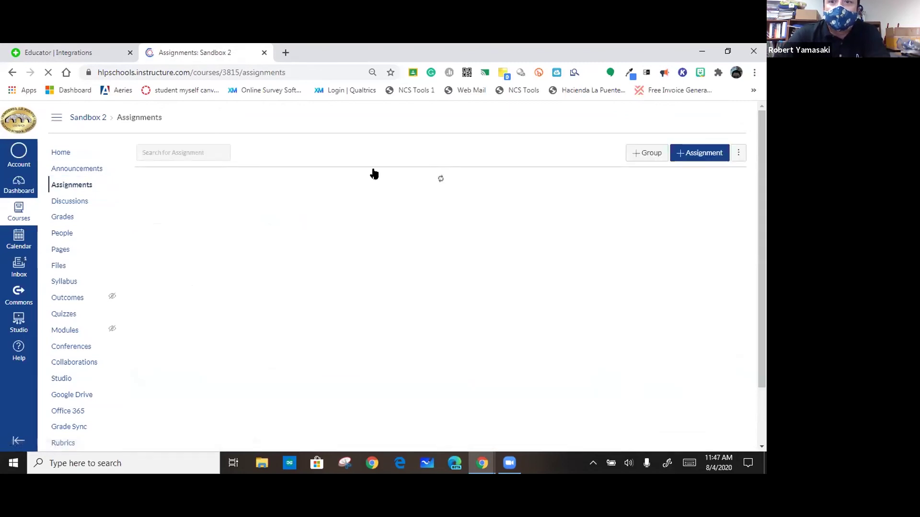
click(686, 155)
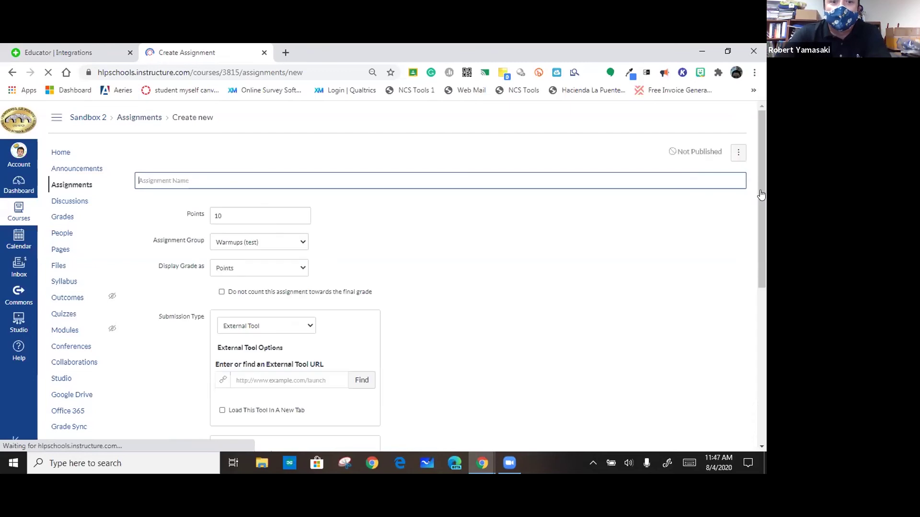
scroll(382, 275, down, 1)
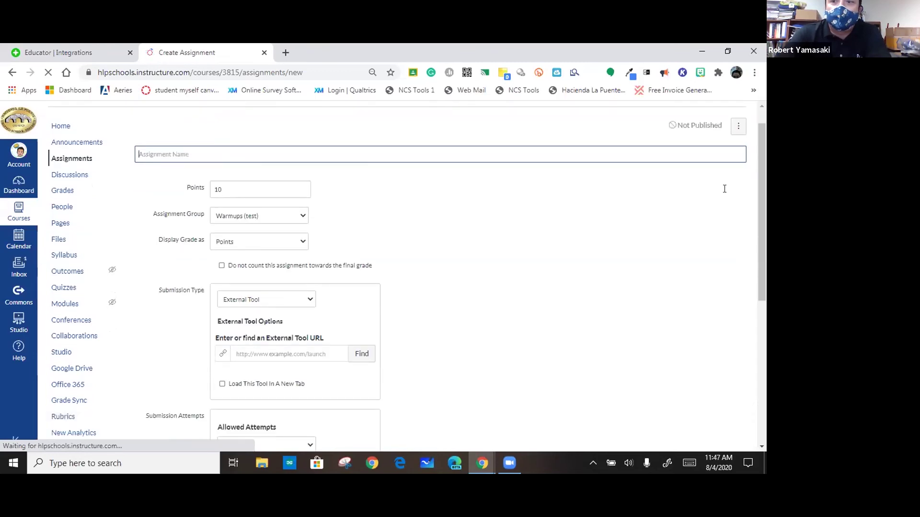
scroll(307, 264, down, 3)
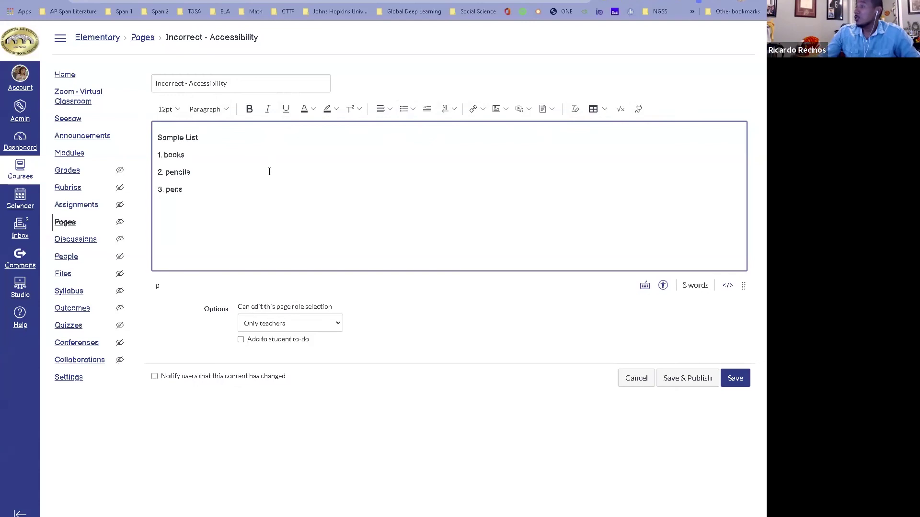
View the font size, paragraph style and alignment options for the Incorrect - Accessibility page text without applying any
click(178, 110)
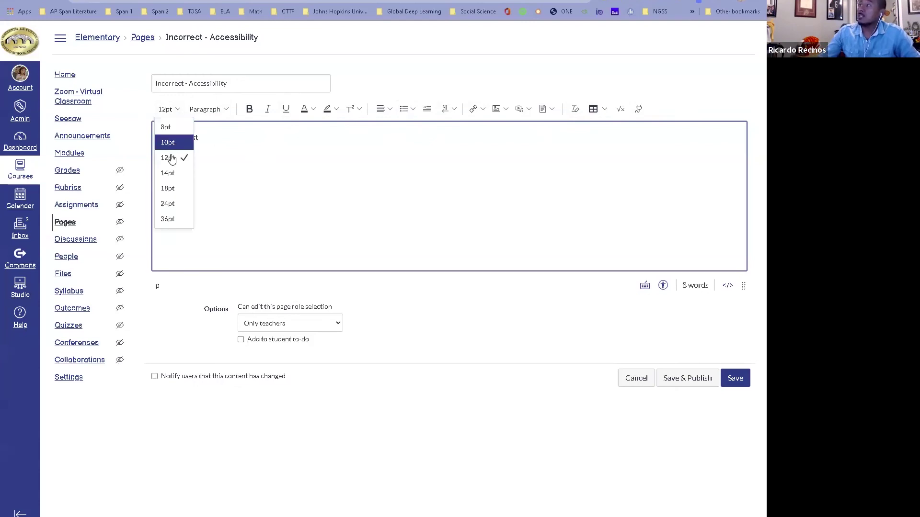
click(265, 168)
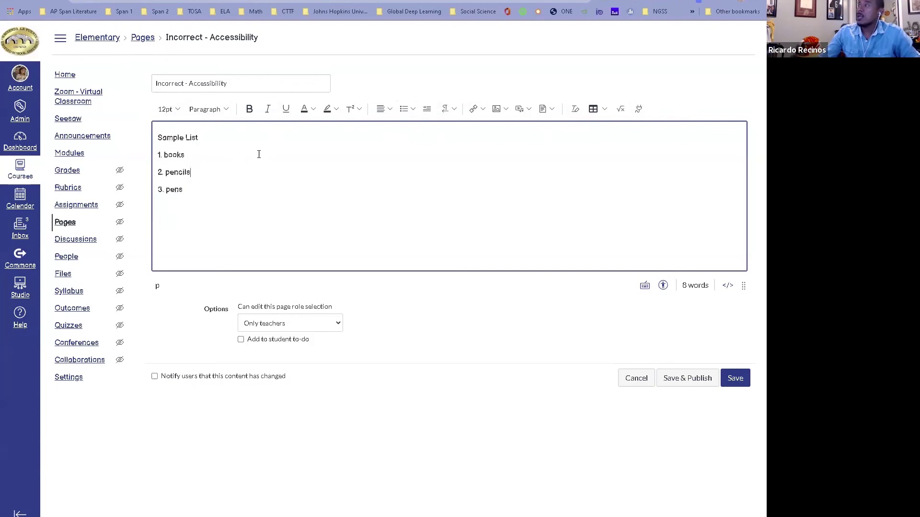
click(226, 110)
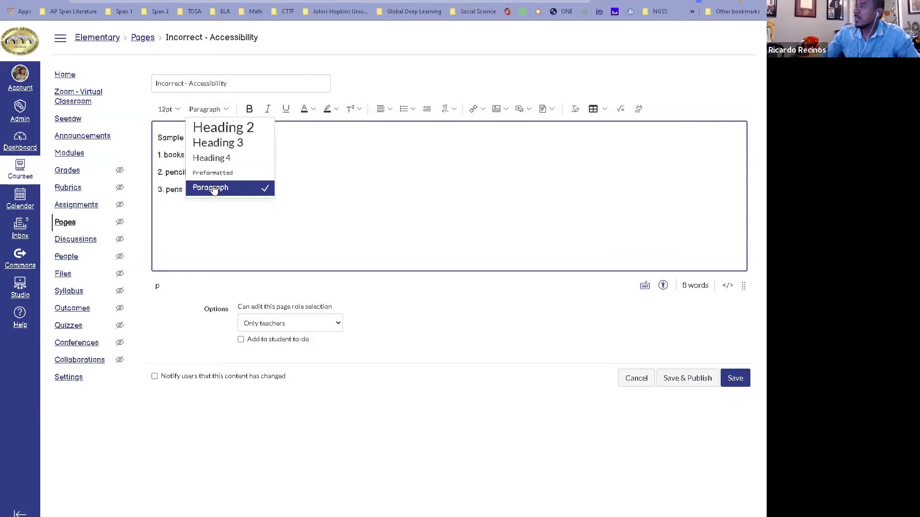
click(242, 245)
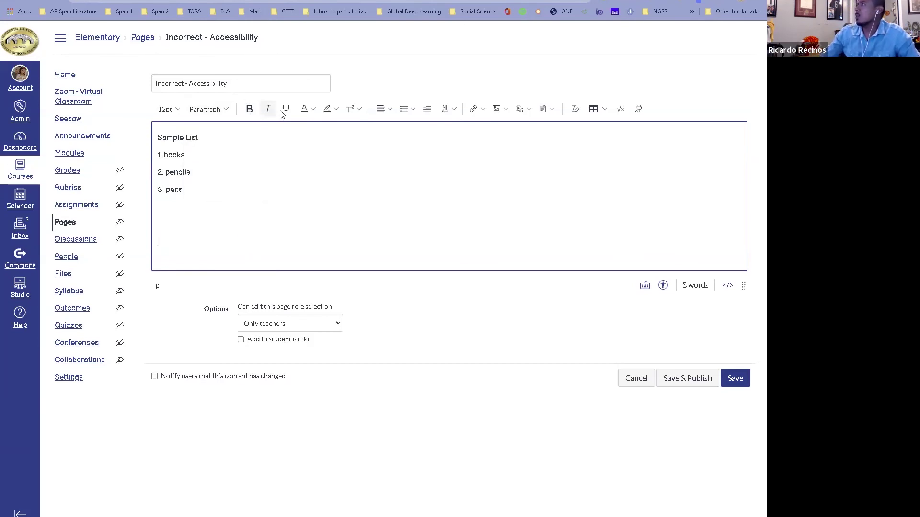
click(389, 112)
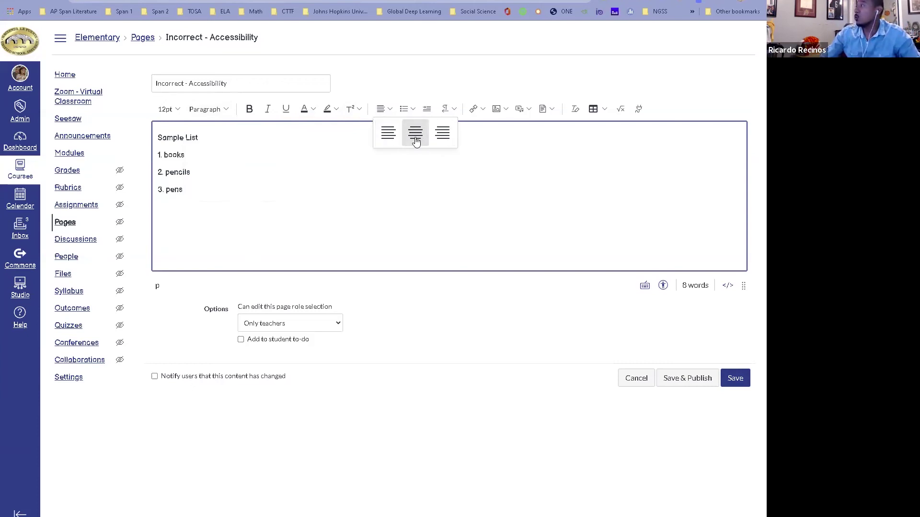
click(335, 156)
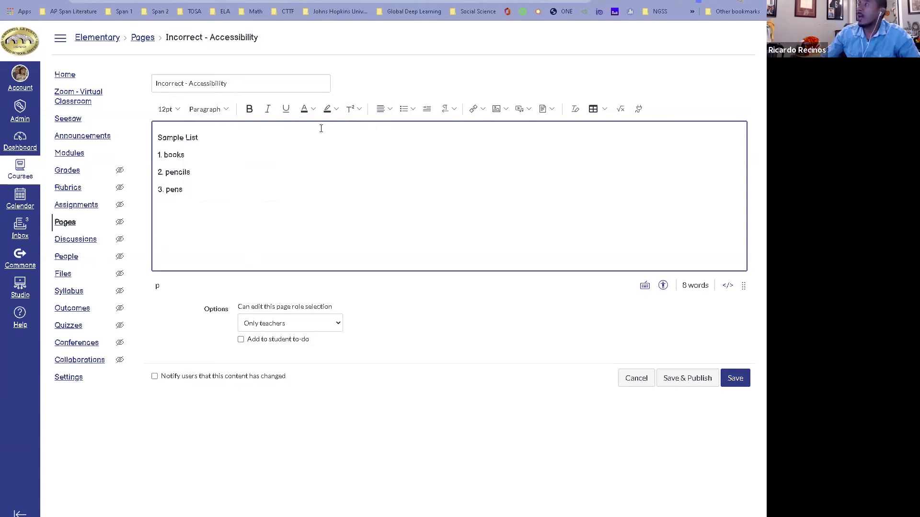
Insert an empty line above "Sample List" and view the external and course link options without inserting a link
click(159, 136)
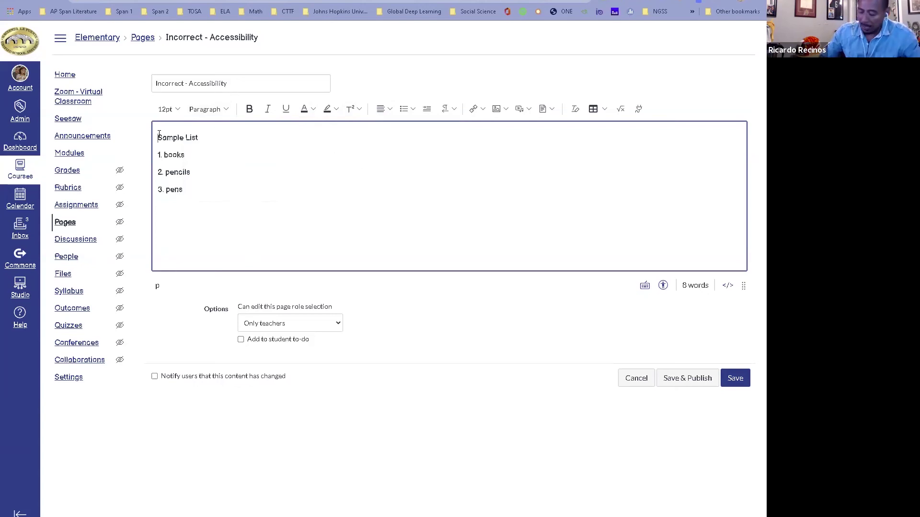
key(Return)
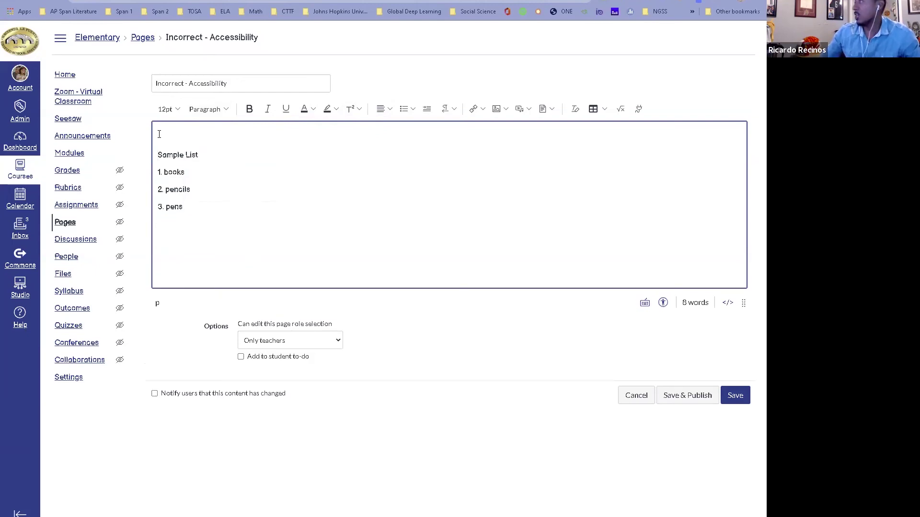
click(483, 114)
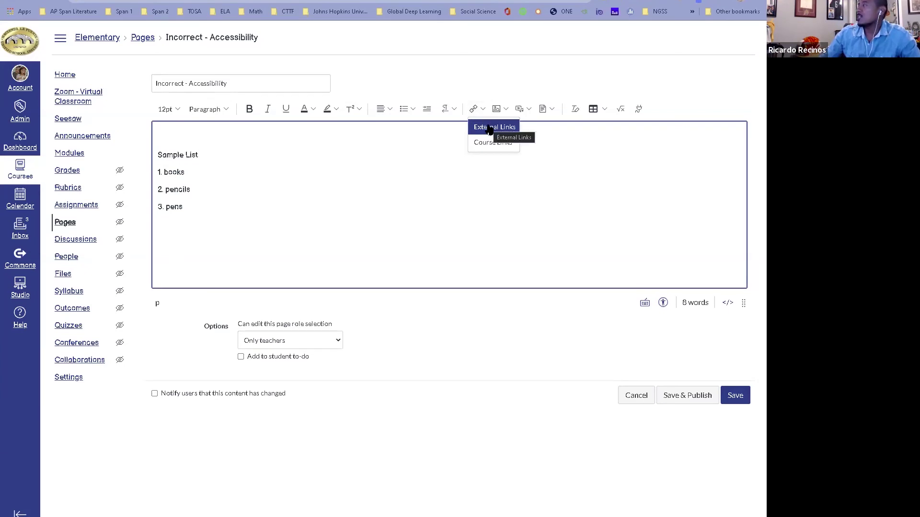
click(489, 131)
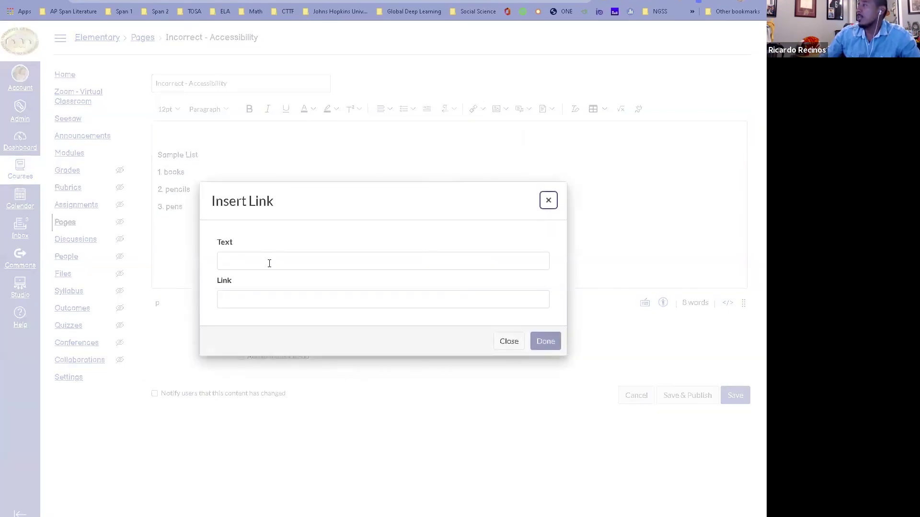
click(548, 200)
click(483, 109)
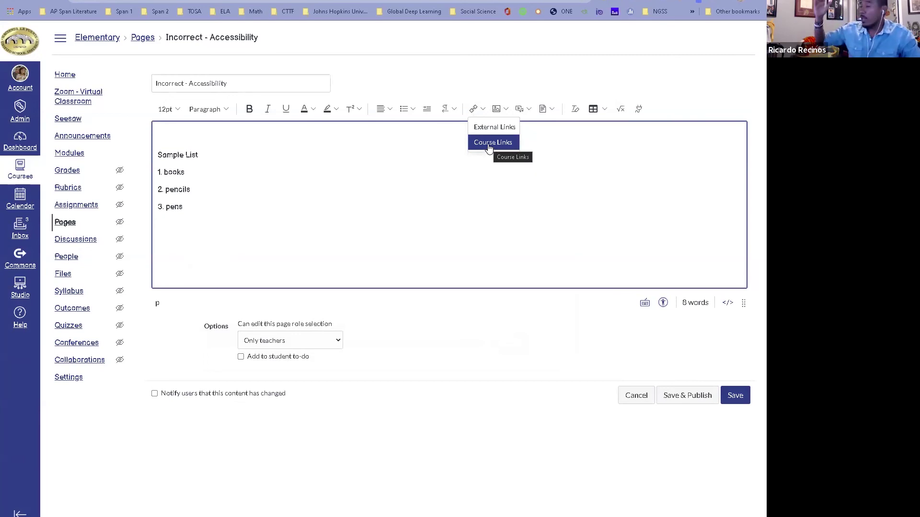
click(326, 152)
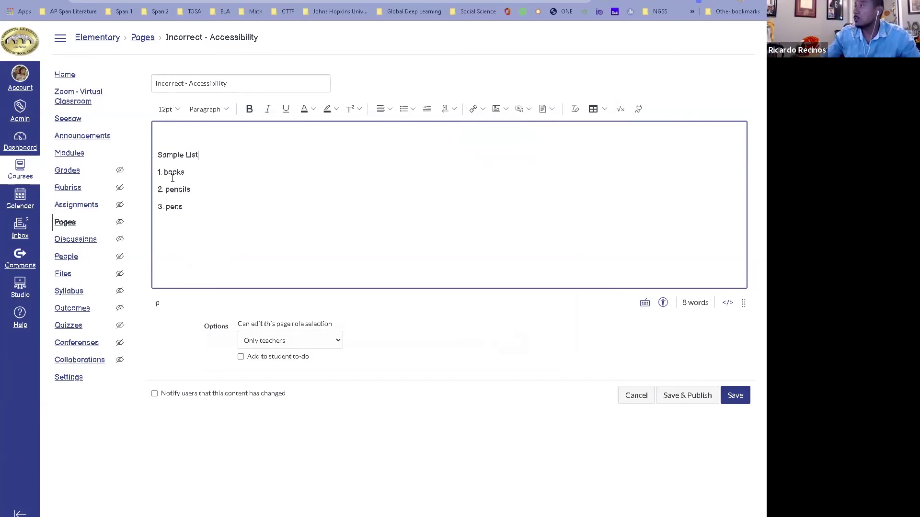
With "1. books" selected, browse the Pages, Assignments and Modules course link lists without inserting a link
drag(172, 171, 158, 171)
click(484, 111)
click(483, 144)
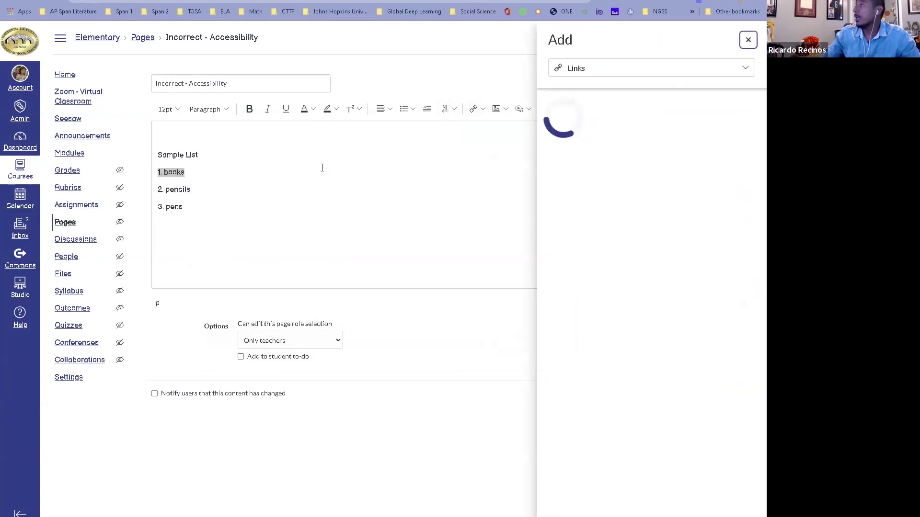
click(549, 106)
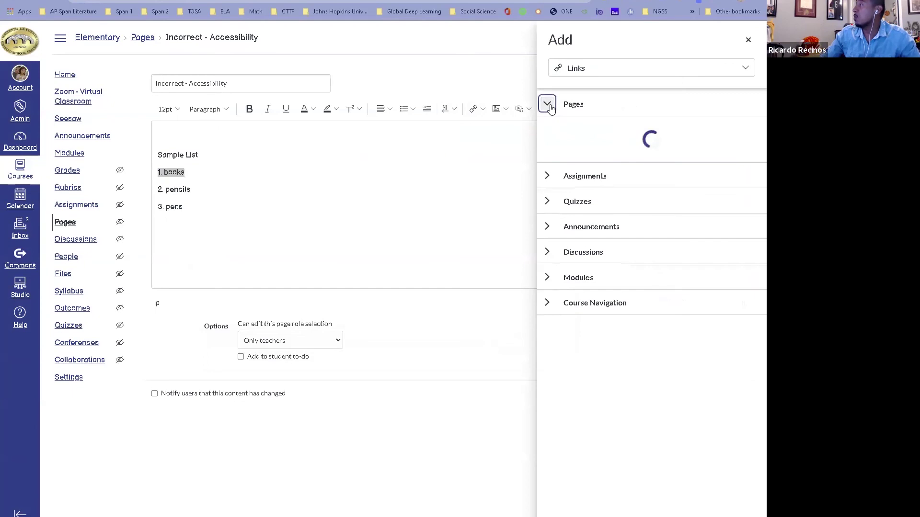
click(550, 106)
click(550, 130)
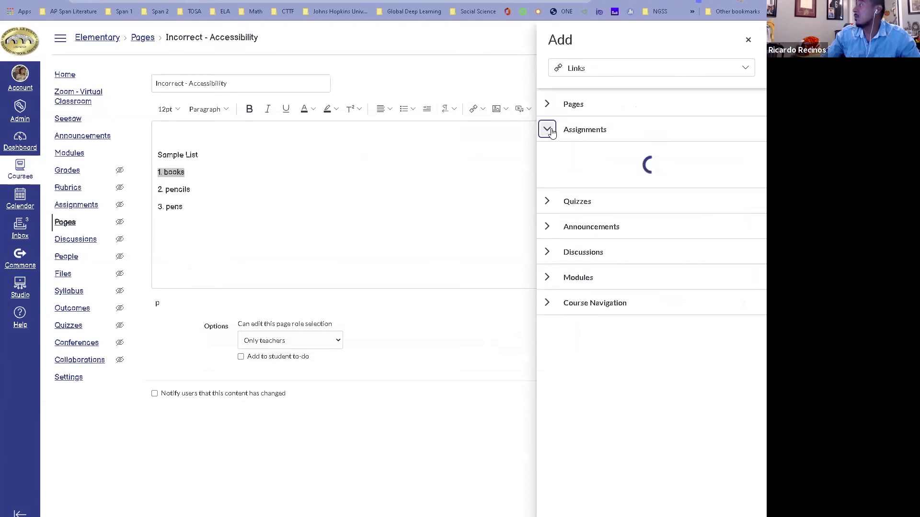
click(549, 129)
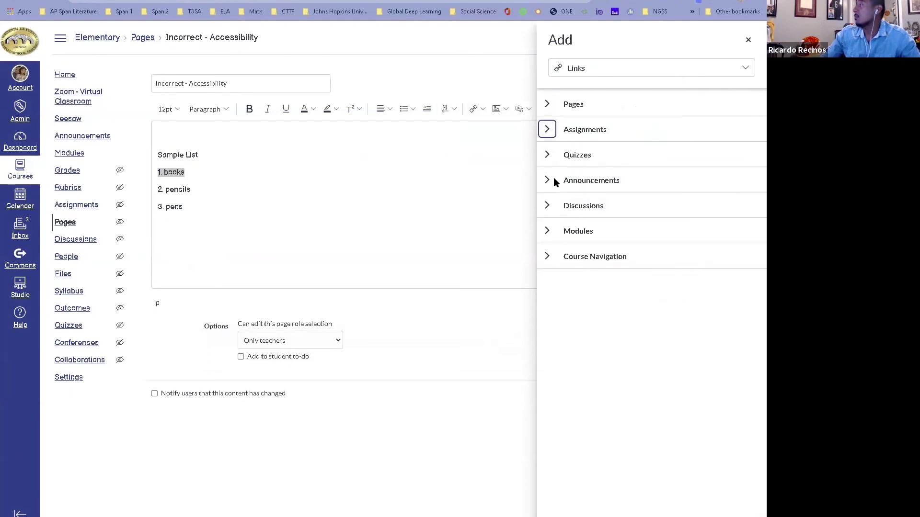
click(547, 231)
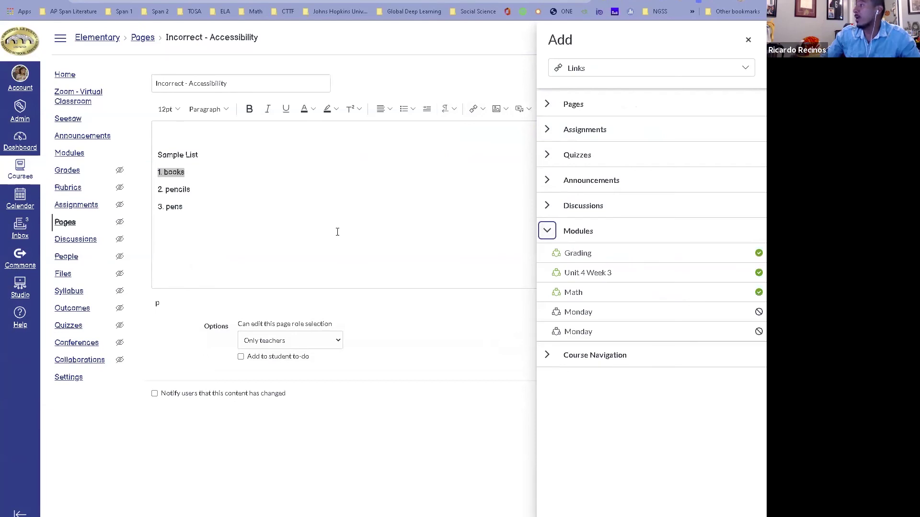
click(747, 39)
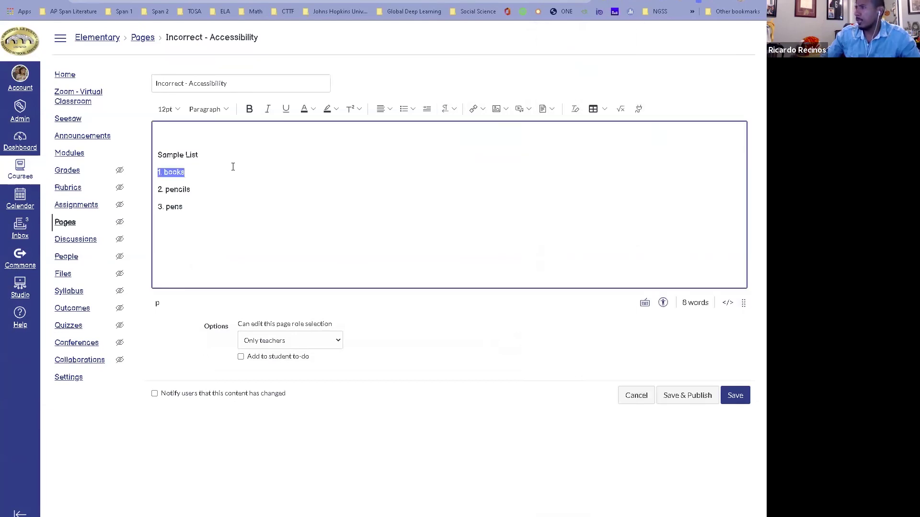
View the image and media insertion options for the page without adding anything
click(177, 144)
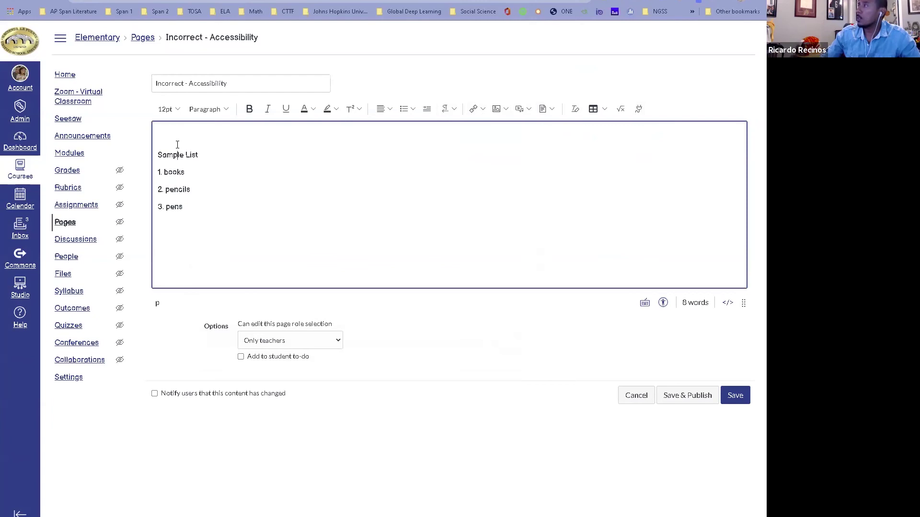
click(507, 110)
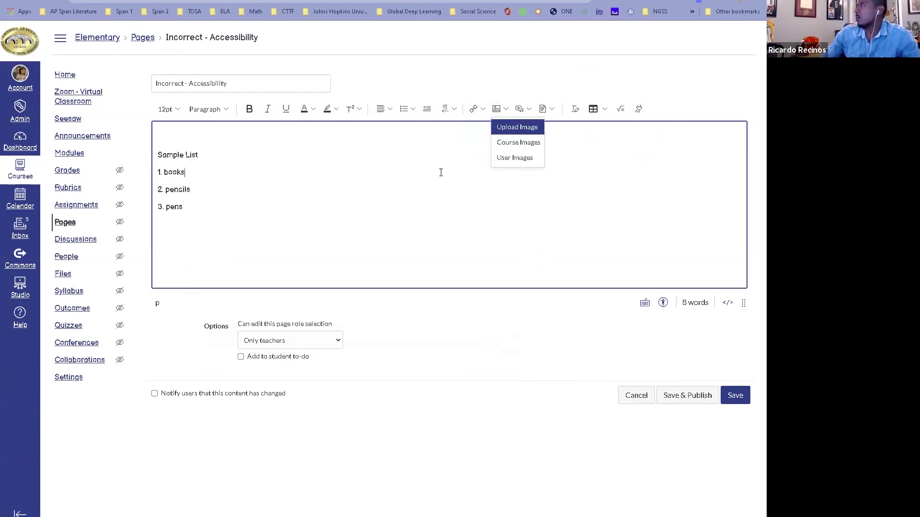
click(440, 173)
click(529, 112)
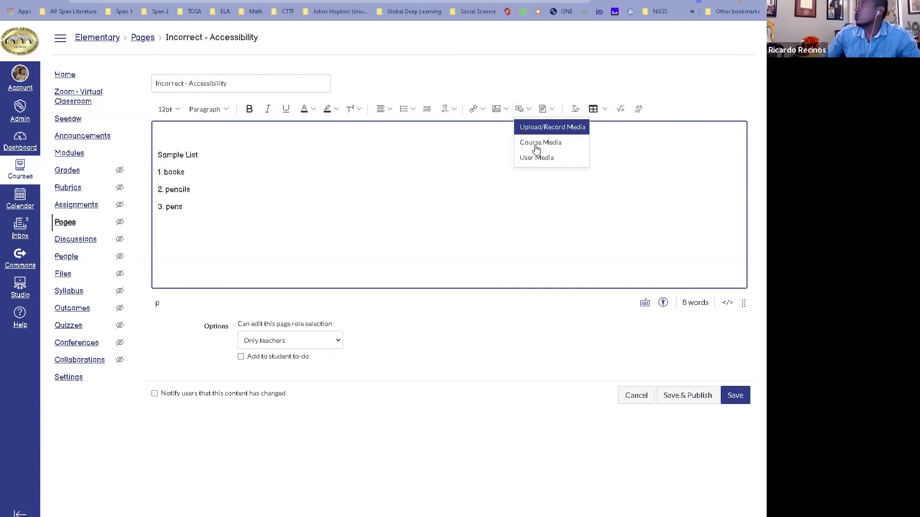
click(379, 141)
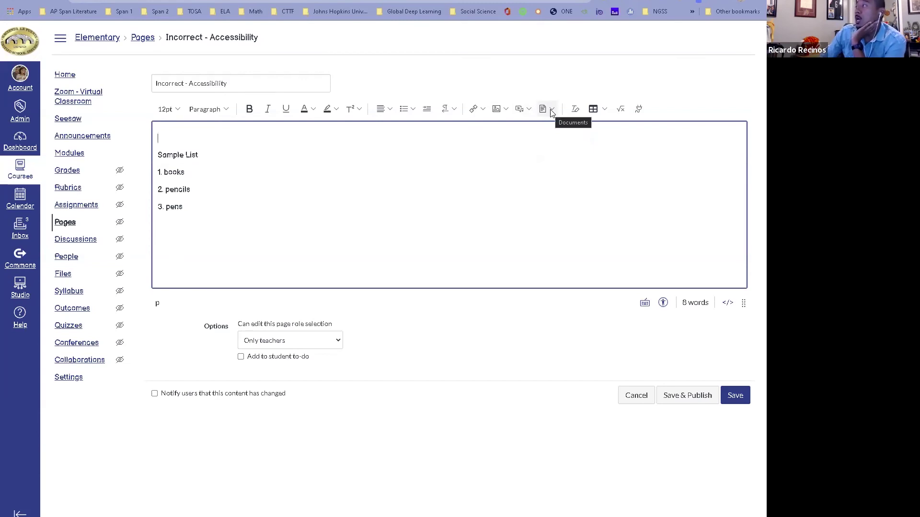
Upload "Copy of How to Make a Google Slides Presentation into a Canvas Module.docx" from the desktop and insert its link after "pencils"
click(551, 112)
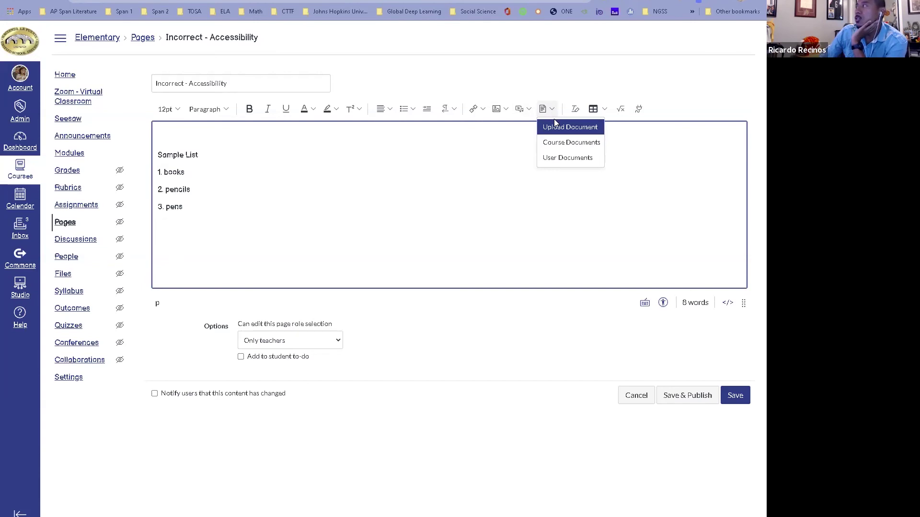
click(560, 129)
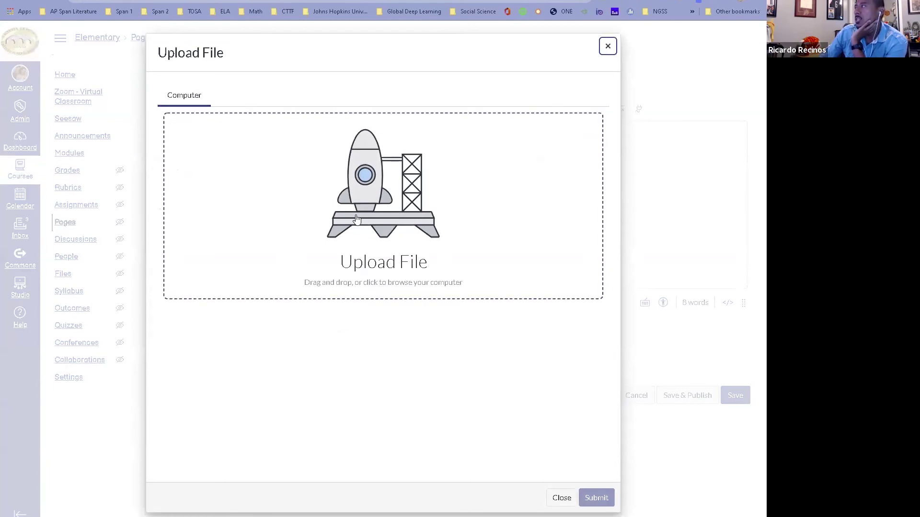
click(379, 208)
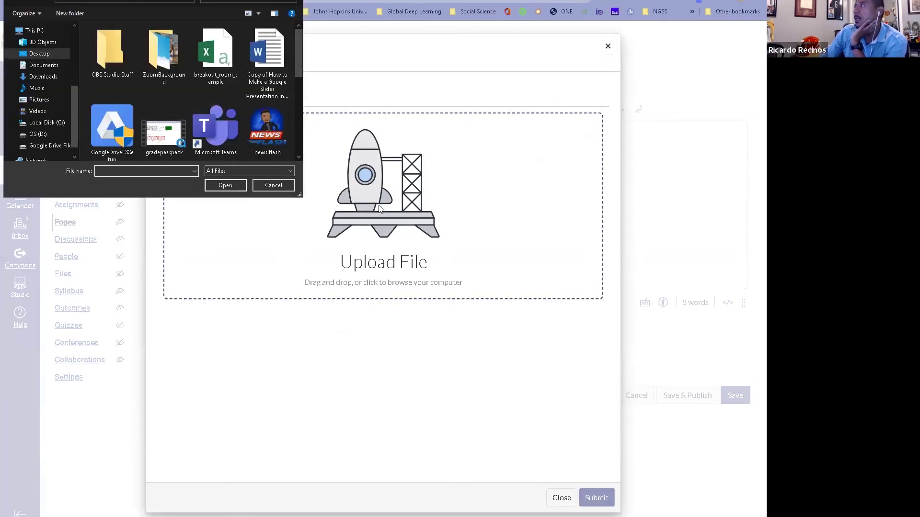
click(261, 58)
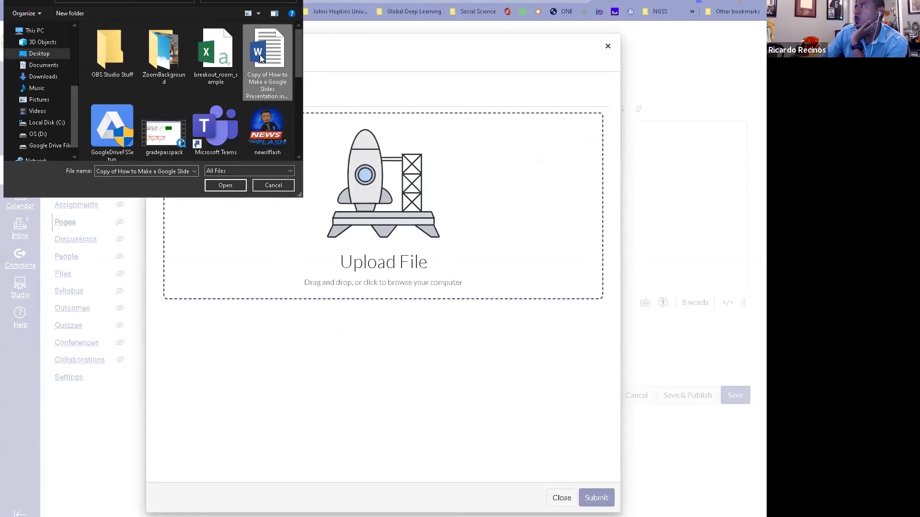
click(225, 185)
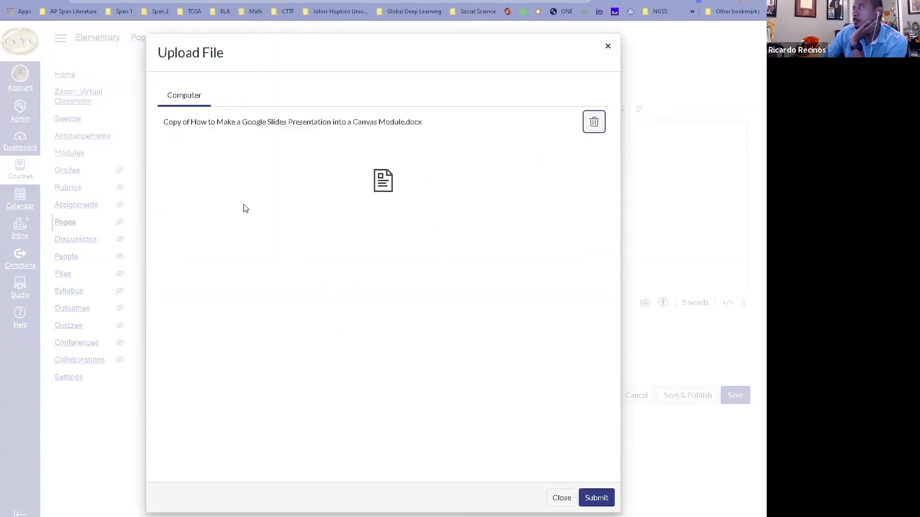
click(597, 498)
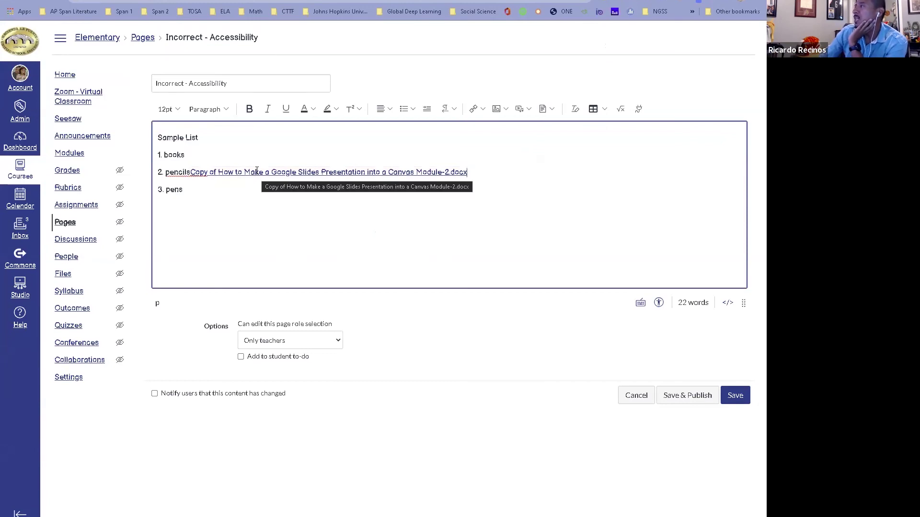
Set the document link after "pencils" to automatically open an in-line preview, and save the page
click(256, 171)
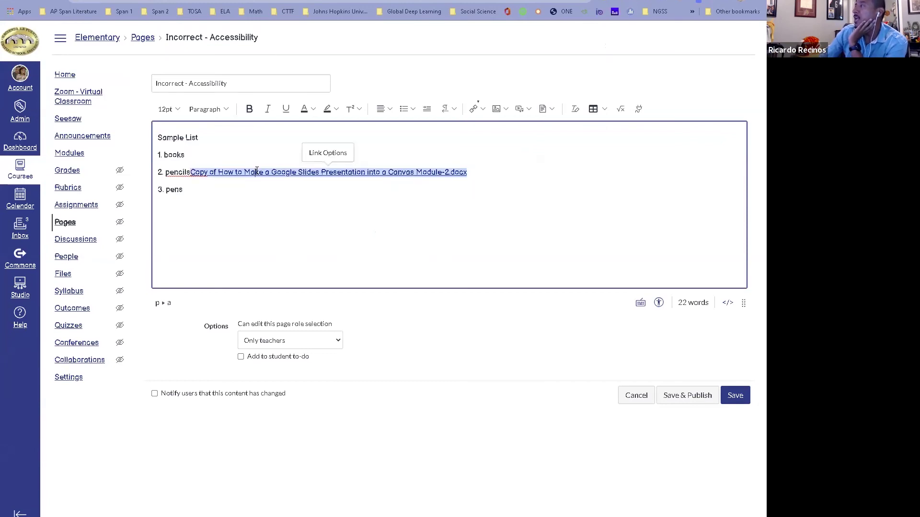
click(326, 156)
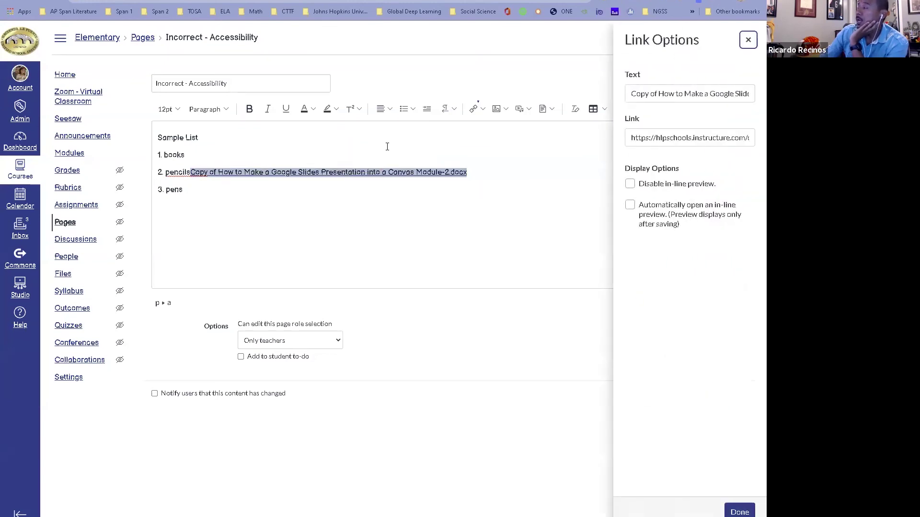
click(630, 205)
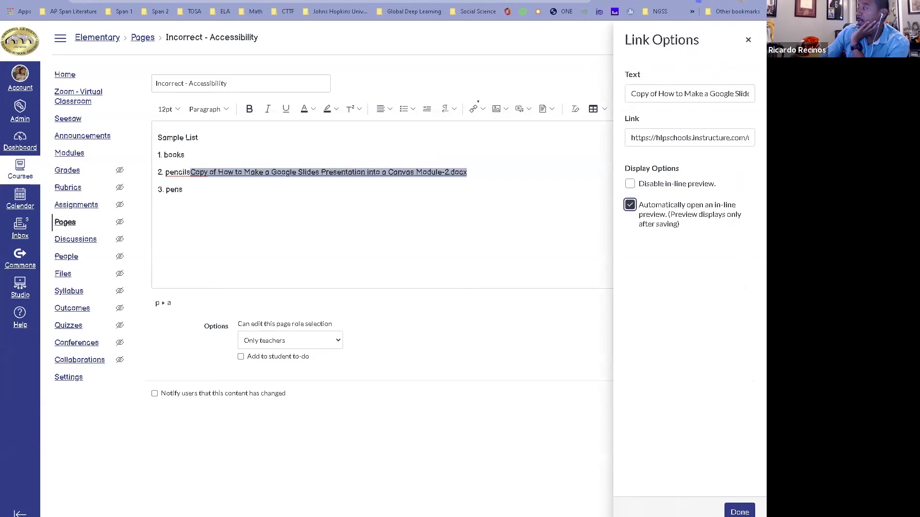
click(745, 513)
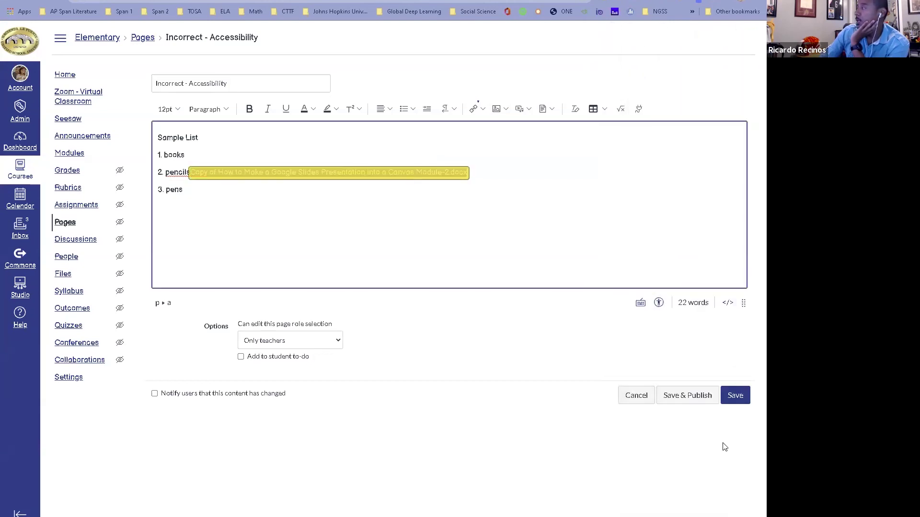
click(734, 398)
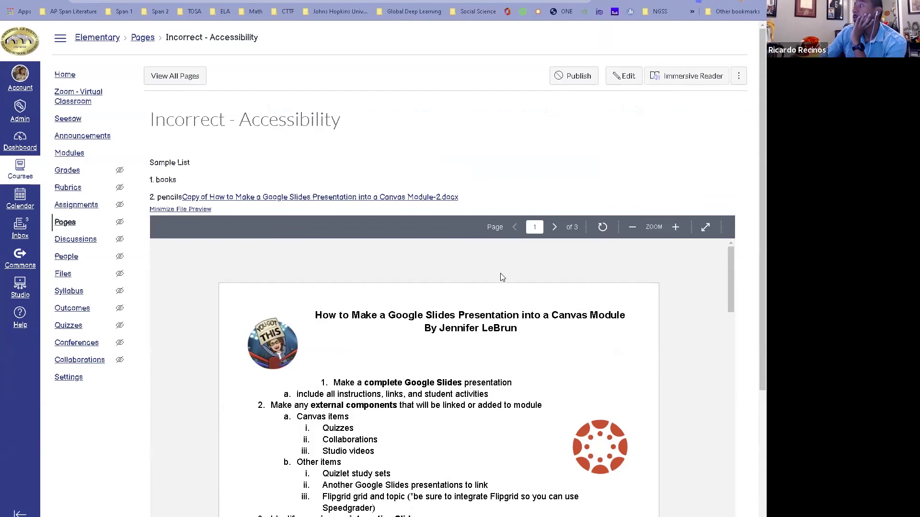
Look through all pages of the document's in-line preview on the saved page
scroll(500, 275, down, 3)
scroll(505, 295, down, 10)
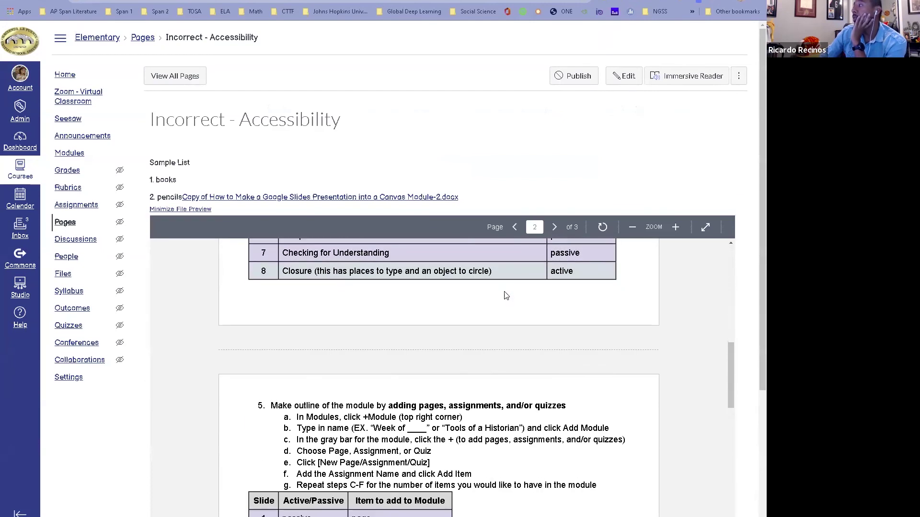
scroll(505, 300, down, 10)
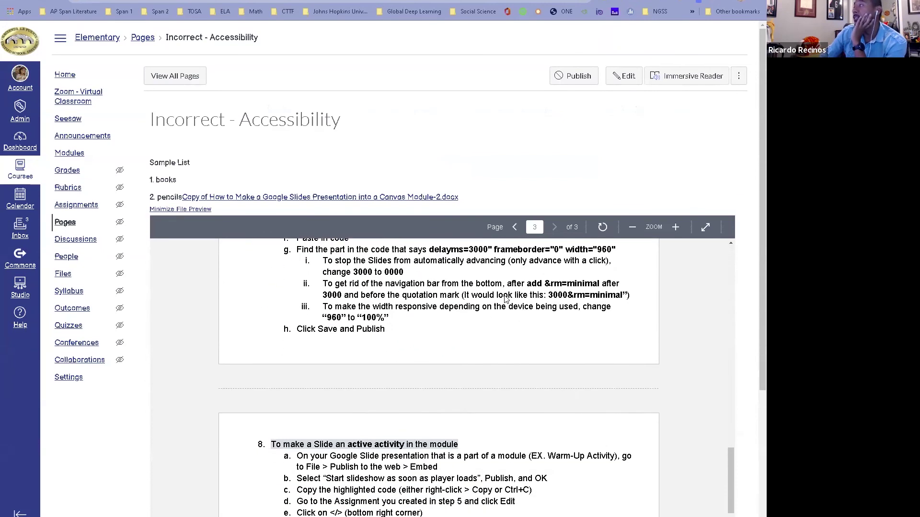
scroll(507, 299, down, 7)
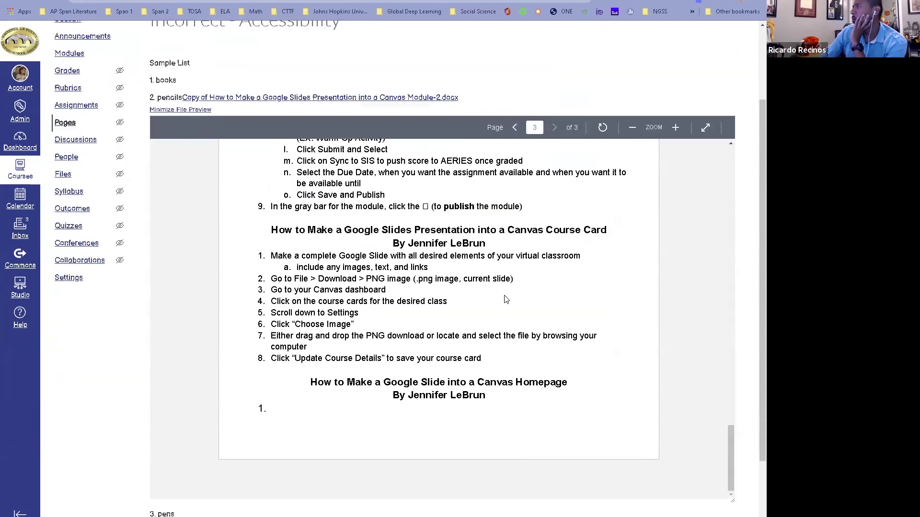
scroll(507, 271, up, 9)
scroll(507, 270, up, 20)
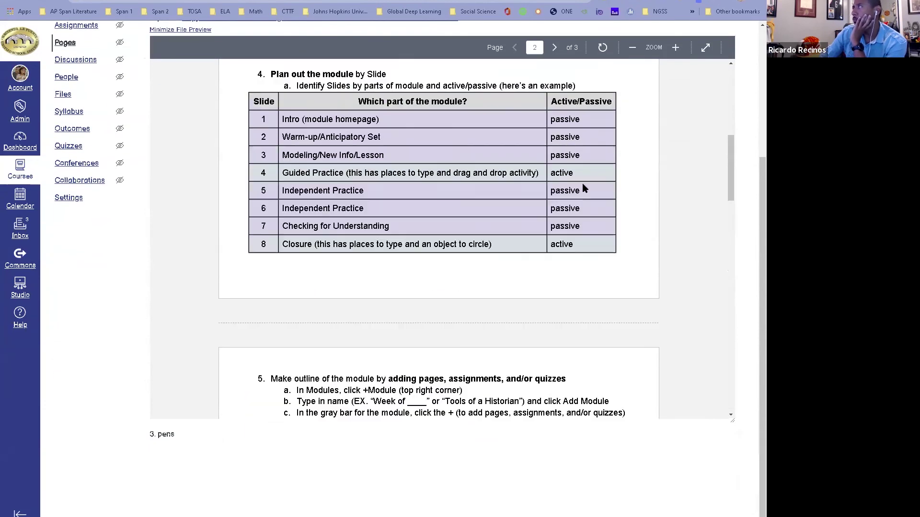
scroll(690, 144, up, 4)
Reopen the page for editing and delete the document link after "pencils"
click(623, 74)
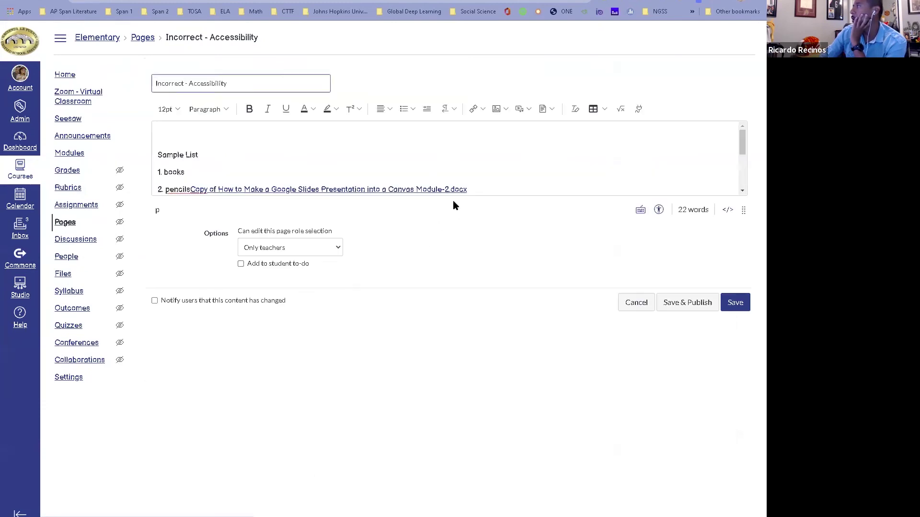
mouse_move(475, 188)
mouse_down()
mouse_move(279, 181)
mouse_move(287, 115)
mouse_move(197, 193)
mouse_move(204, 134)
mouse_move(197, 179)
mouse_move(161, 138)
mouse_move(196, 166)
mouse_move(194, 189)
mouse_up()
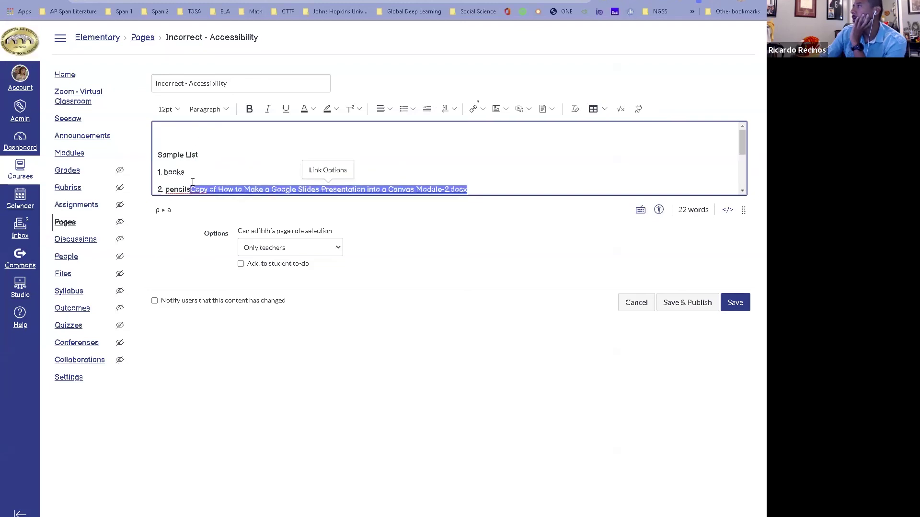
key(BackSpace)
View the document upload window for the empty line above "Sample List" without choosing a file
click(176, 136)
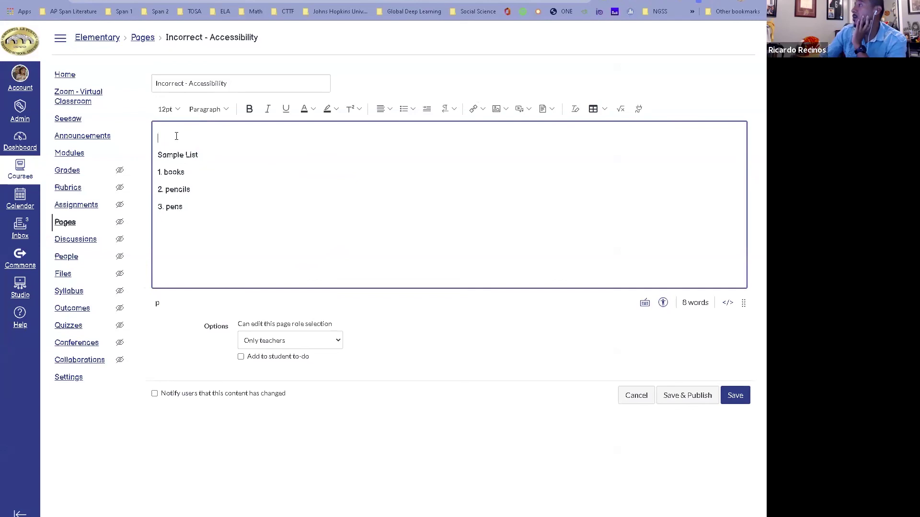
click(550, 109)
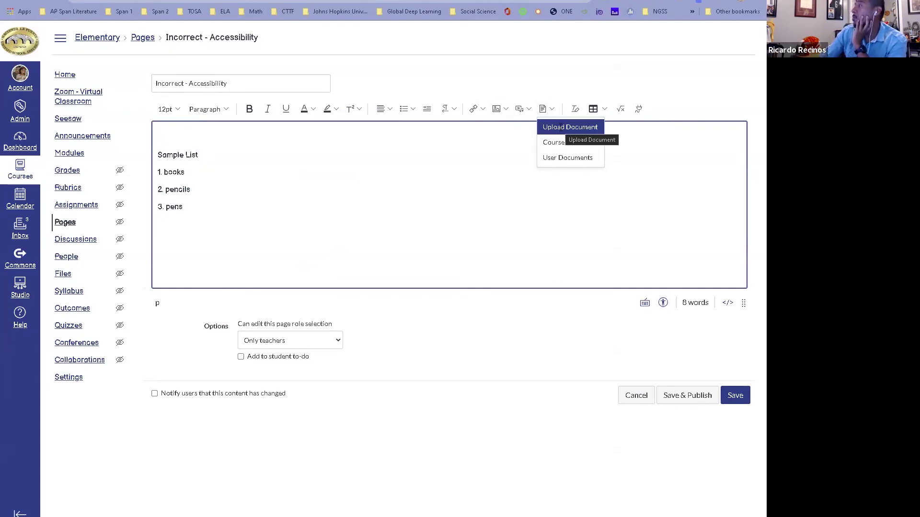
click(561, 129)
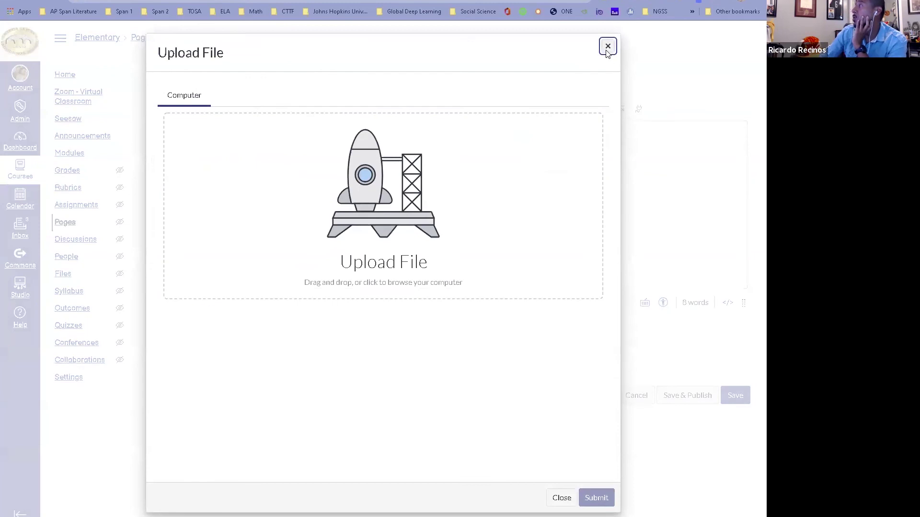
click(608, 46)
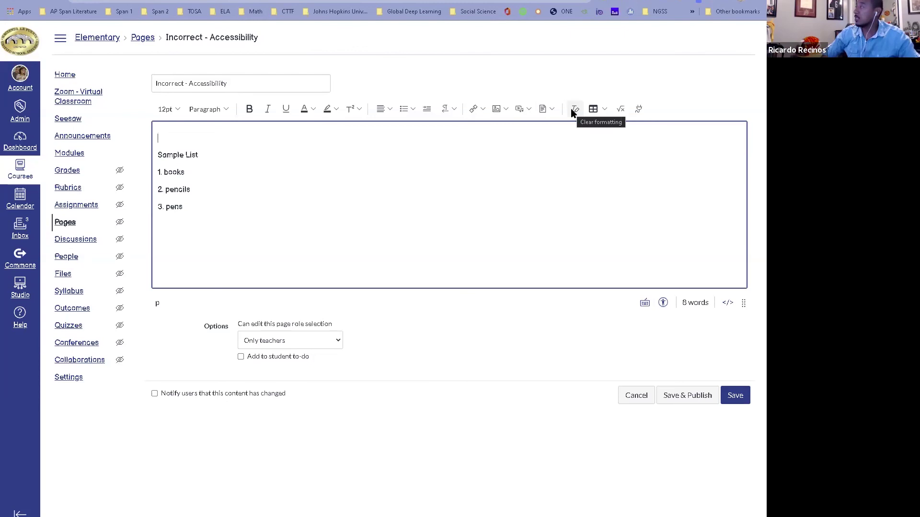
Insert a one-row, five-column table above "Sample List" and view the equation editor without inserting an equation
click(605, 110)
mouse_move(654, 134)
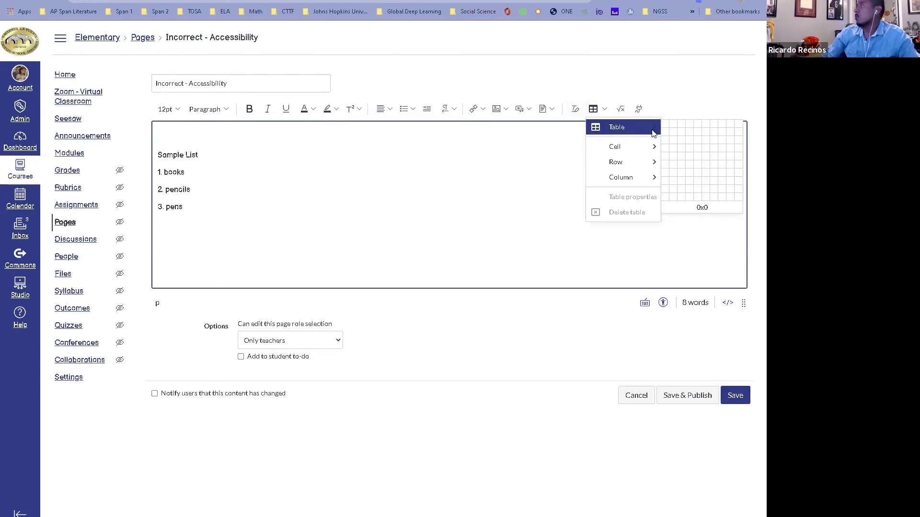
click(695, 125)
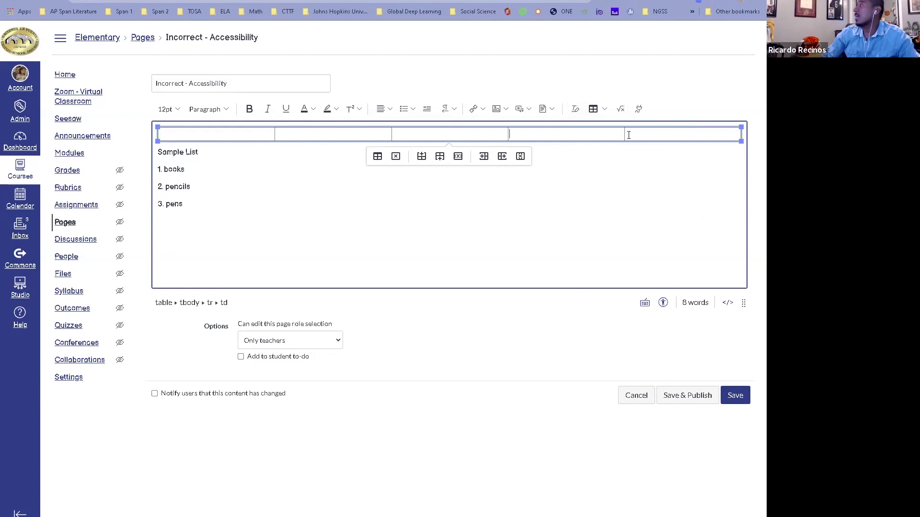
click(621, 111)
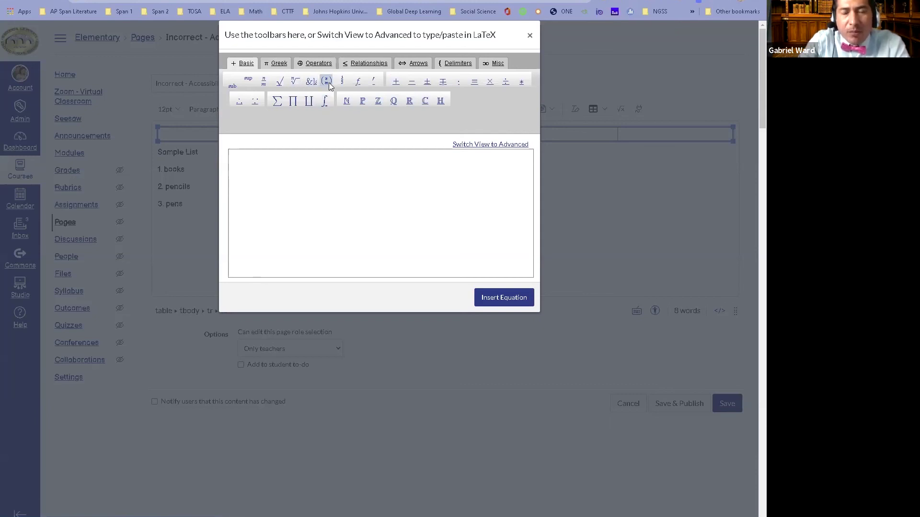
click(529, 36)
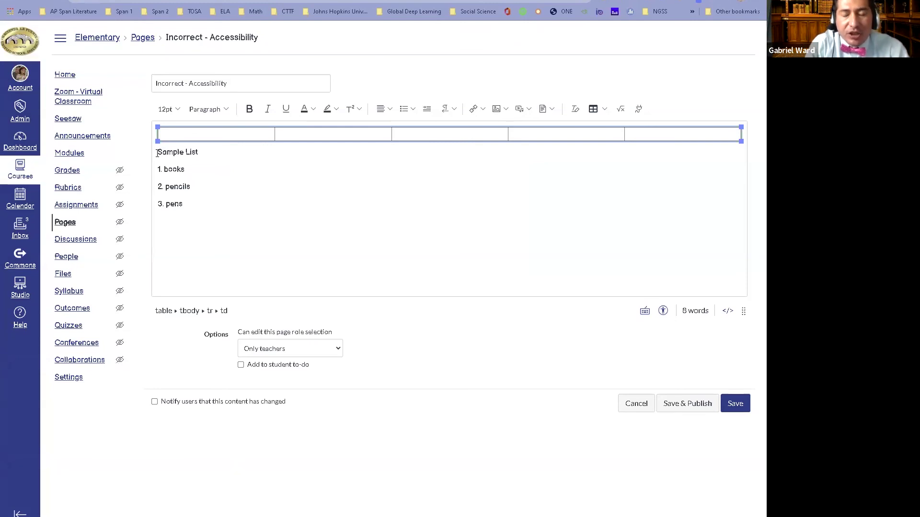
Look through the external apps available for a new line below "3. pens"
click(208, 208)
key(Return)
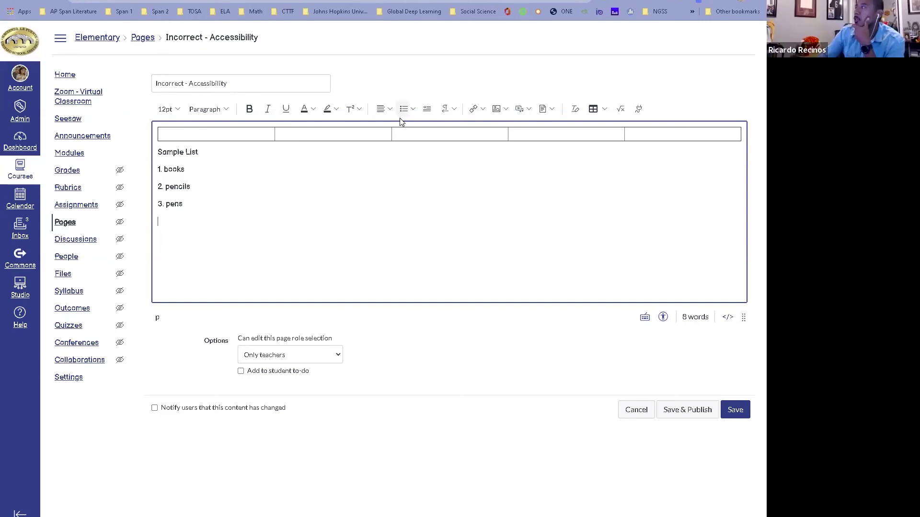
click(638, 113)
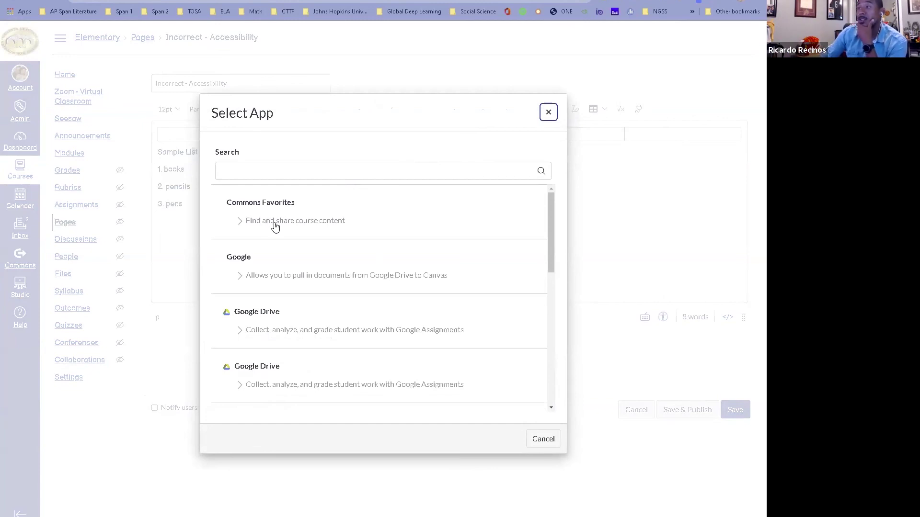
scroll(275, 268, down, 1)
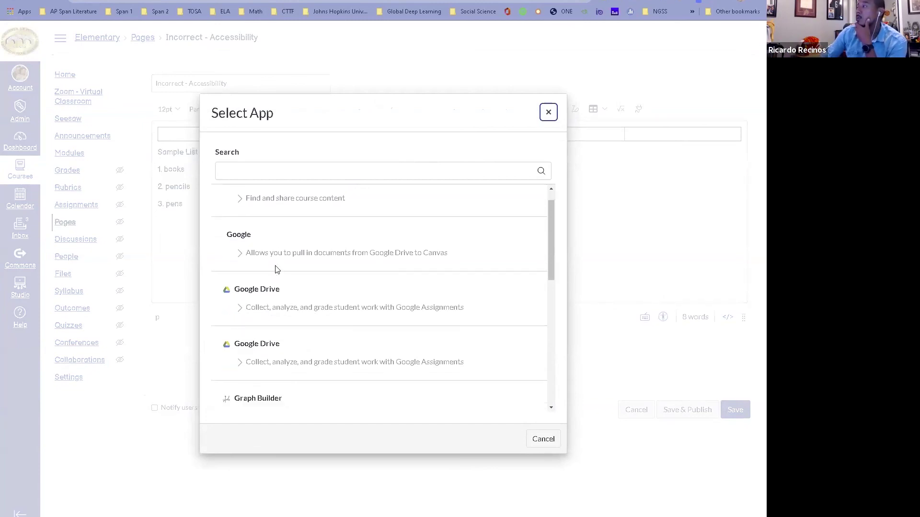
scroll(273, 292, down, 2)
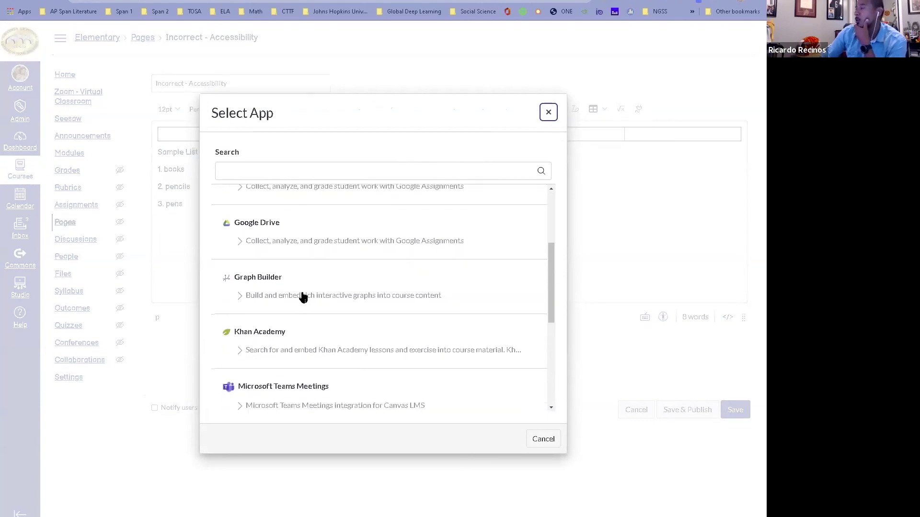
scroll(303, 297, down, 1)
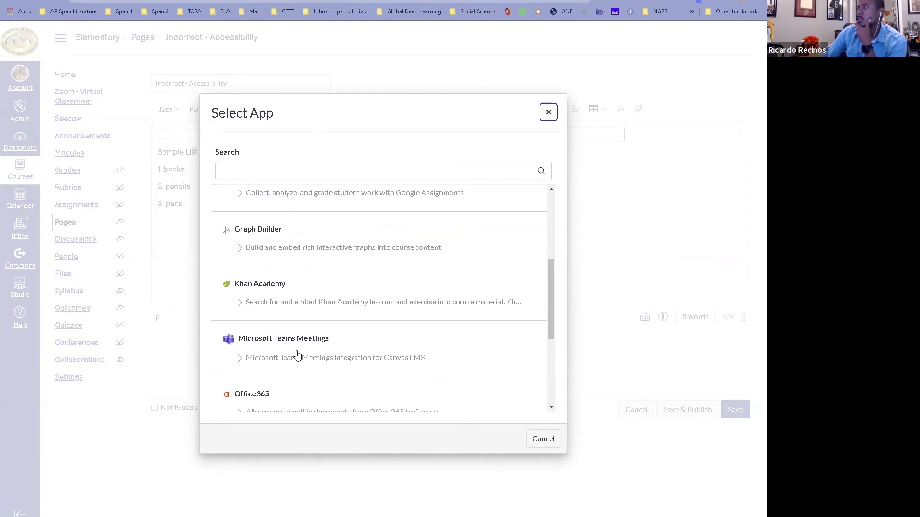
scroll(297, 354, down, 1)
scroll(298, 339, down, 1)
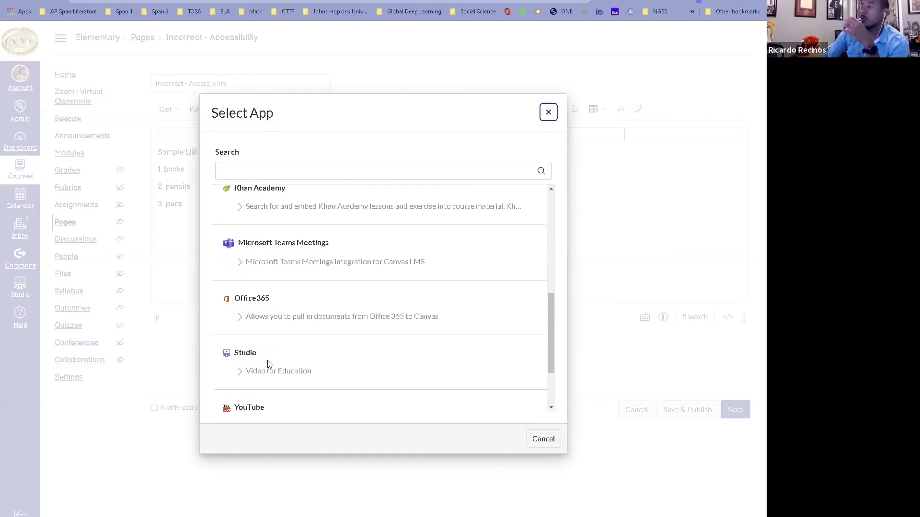
scroll(268, 364, down, 2)
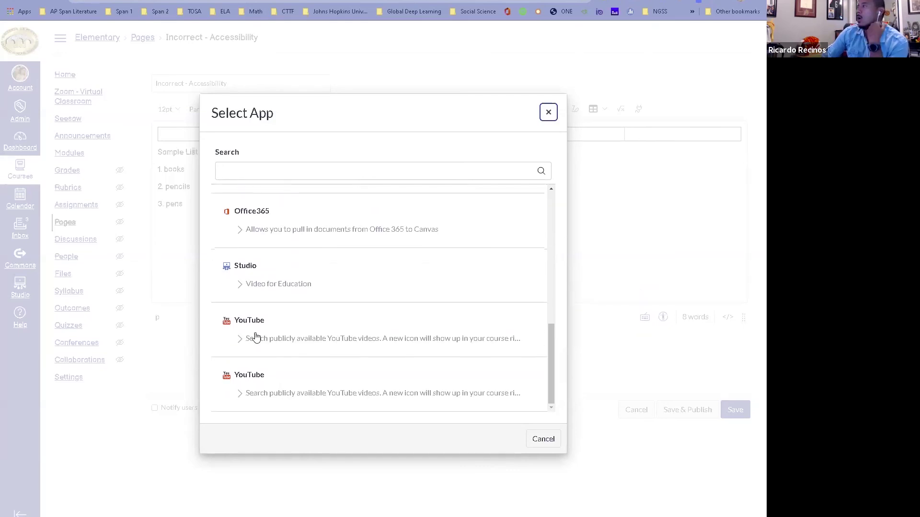
click(261, 324)
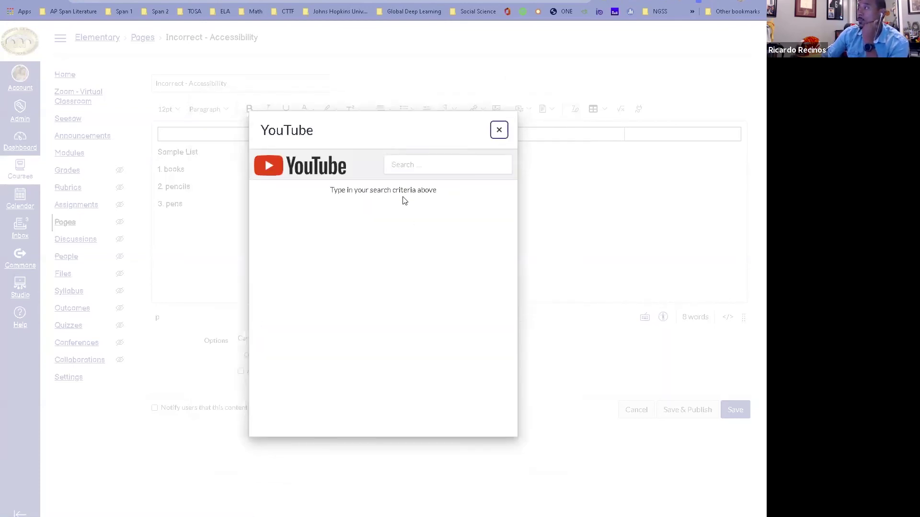
click(404, 164)
right_click(404, 164)
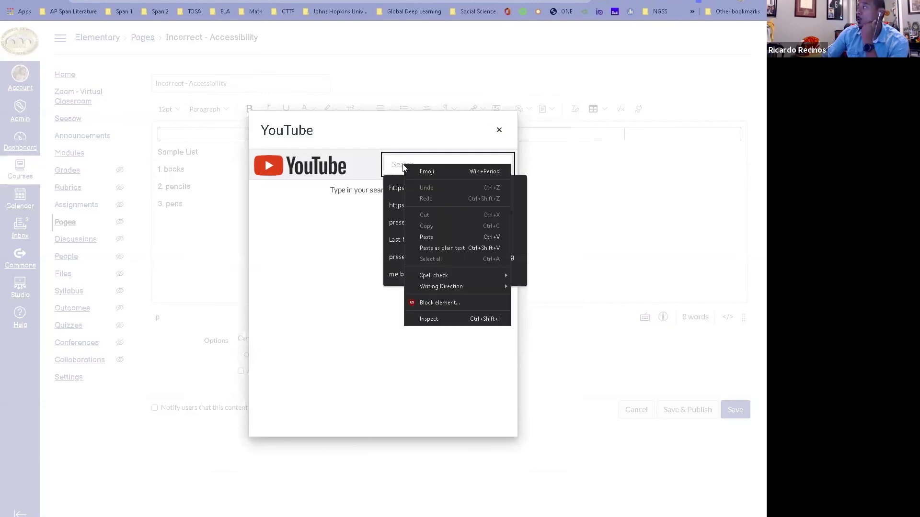
click(397, 188)
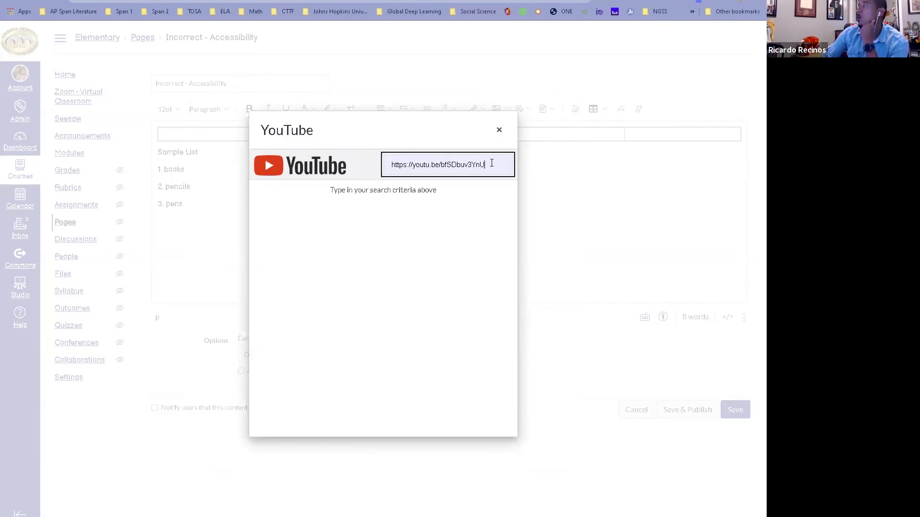
key(Return)
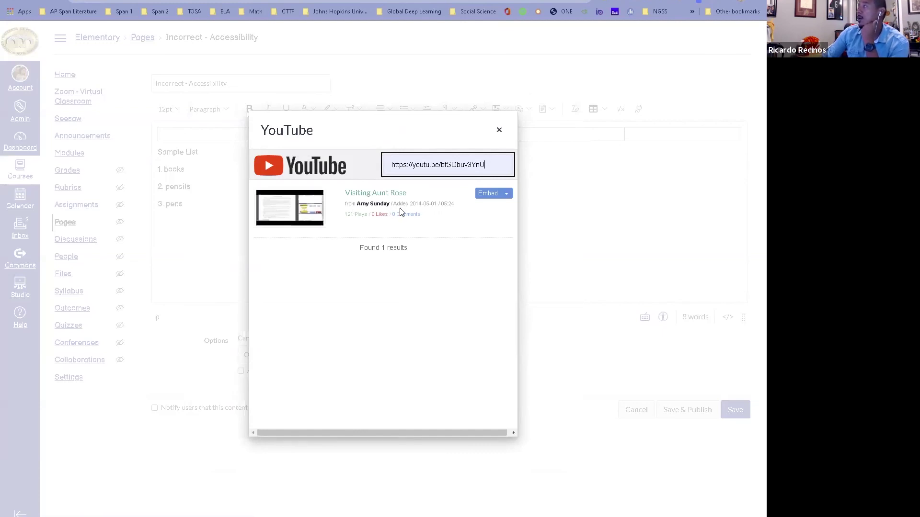
click(506, 194)
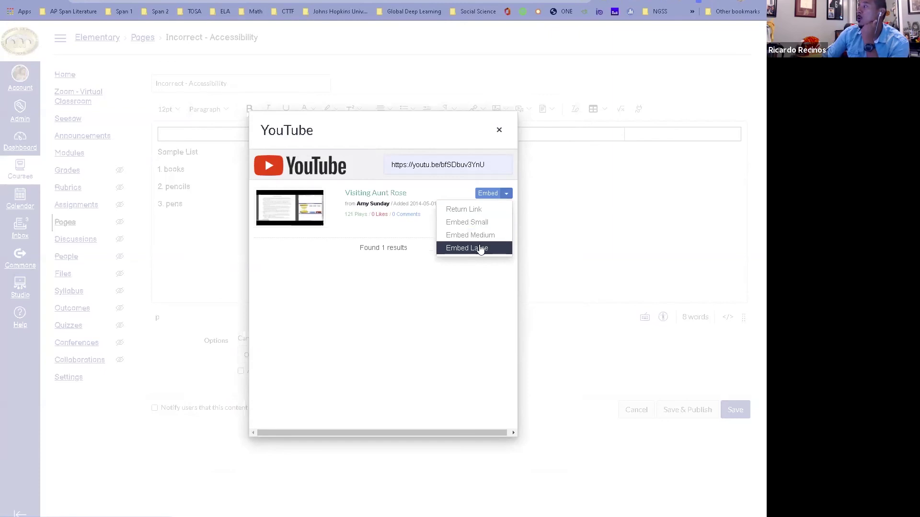
click(478, 222)
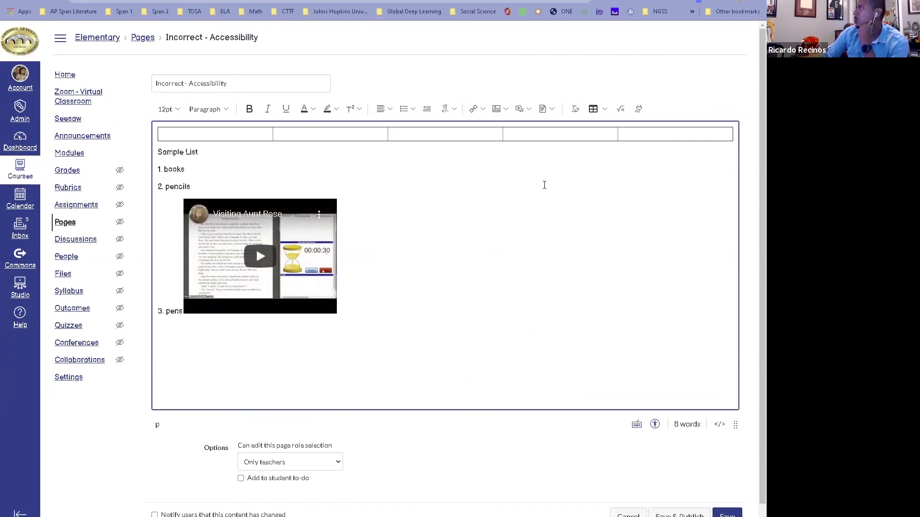
Enlarge the editing area's height and leave the page editor, discarding the unsaved changes
click(340, 298)
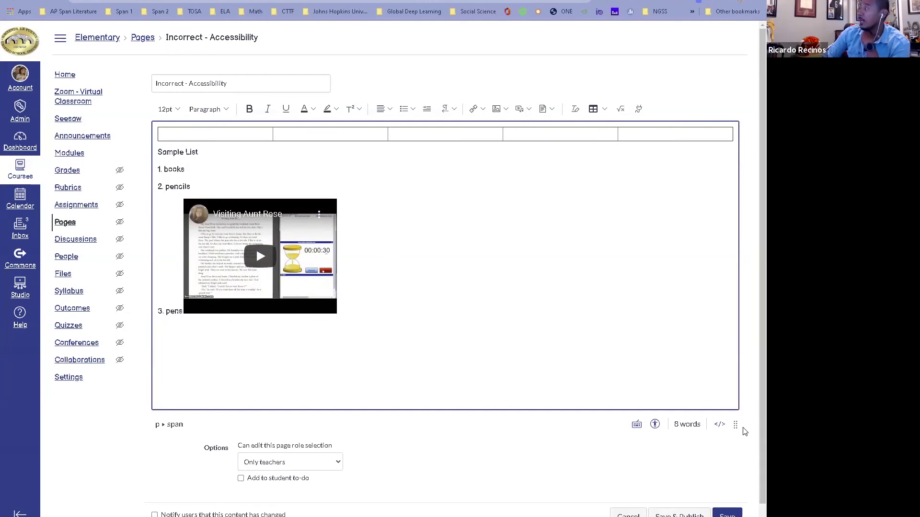
drag(736, 425, 736, 480)
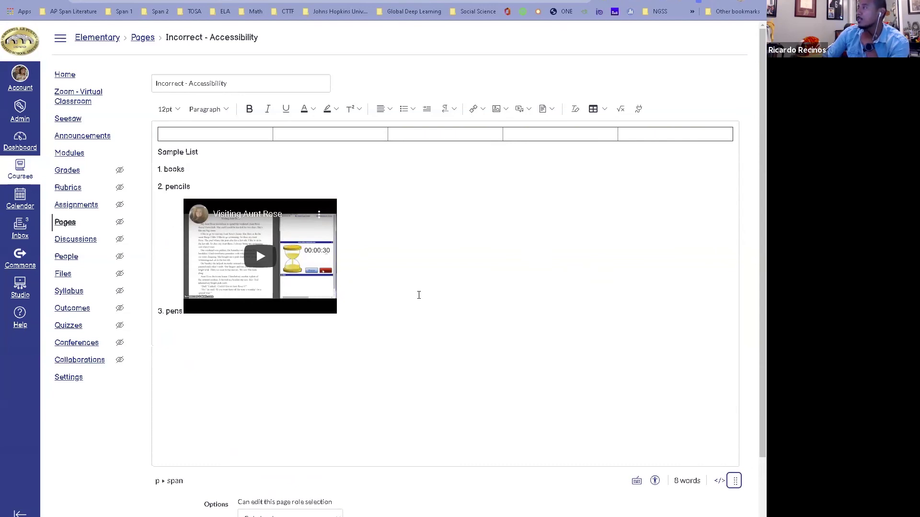
click(376, 225)
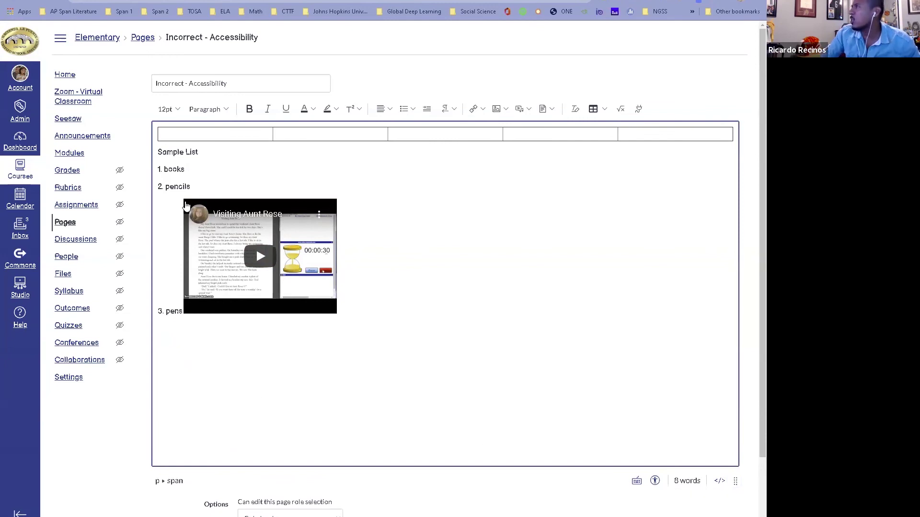
scroll(386, 389, down, 2)
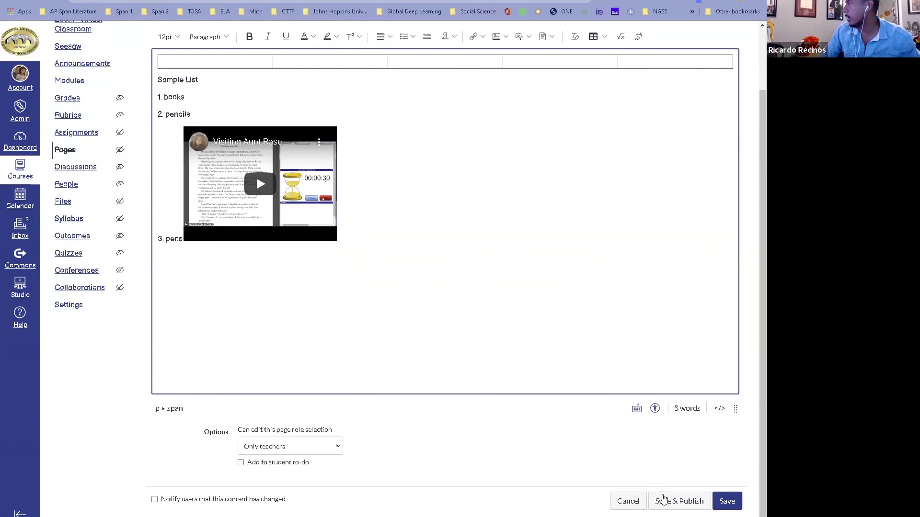
click(628, 501)
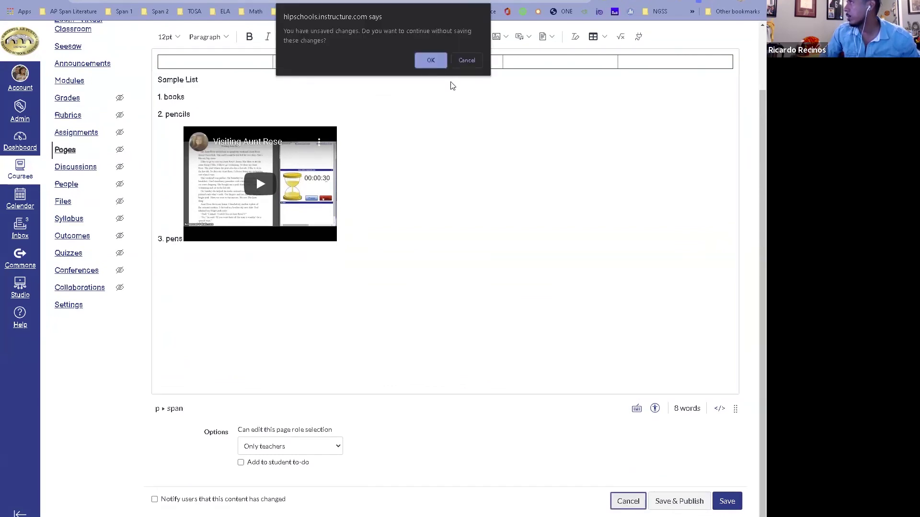
click(434, 61)
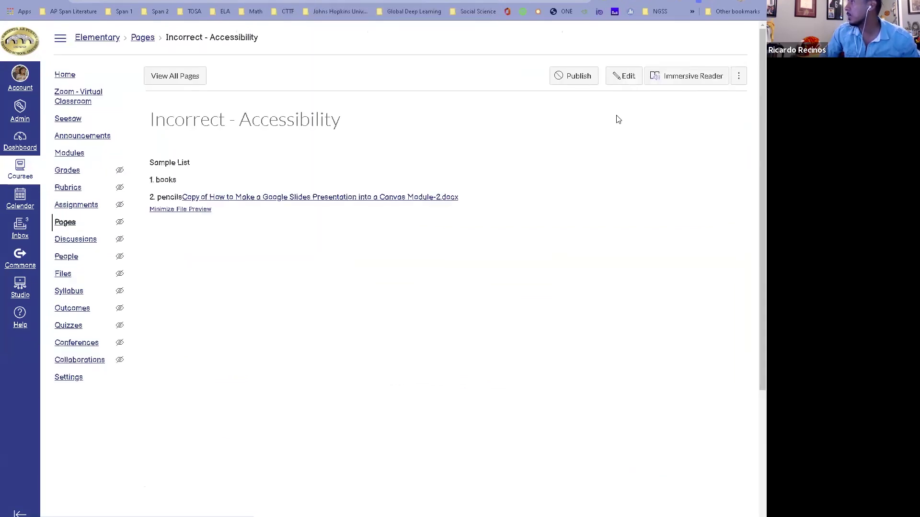
Reopen the page for editing and remove the Word document link from the "2. pencils" line
click(619, 80)
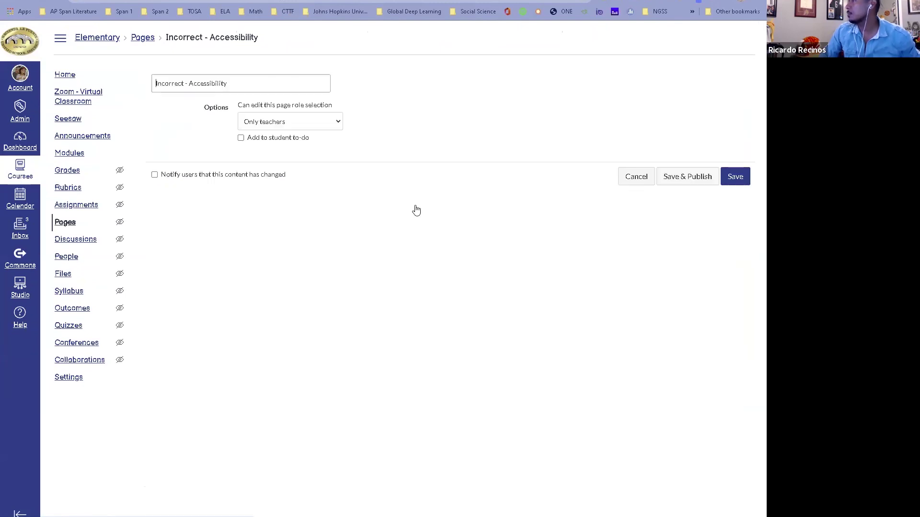
click(193, 186)
scroll(300, 145, down, 1)
key(shift+Home)
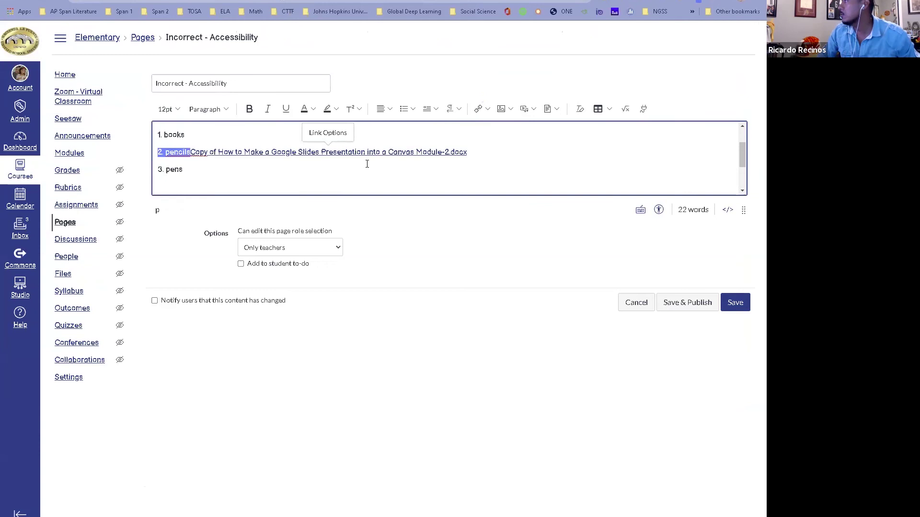
scroll(367, 164, up, 2)
key(shift+End)
key(BackSpace)
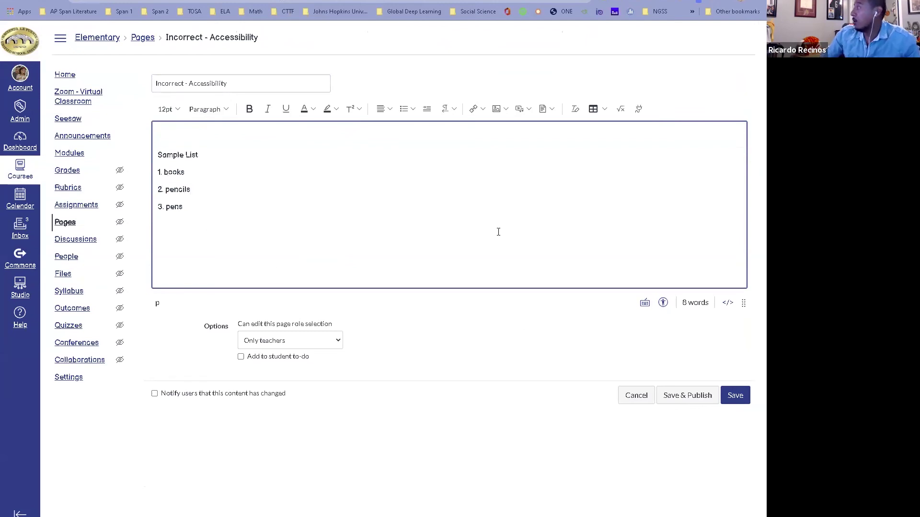
Check the page's accessibility and apply the "Format as a list" fix to the manually numbered items
click(663, 303)
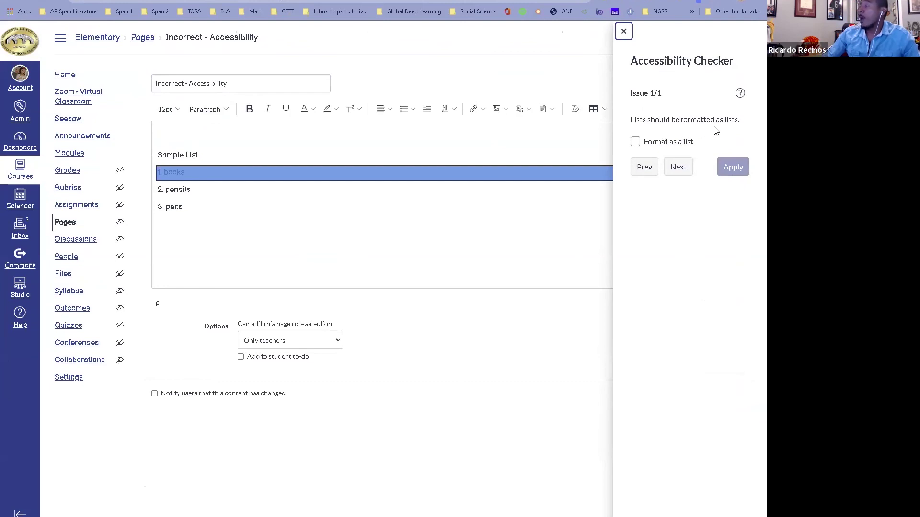
click(635, 142)
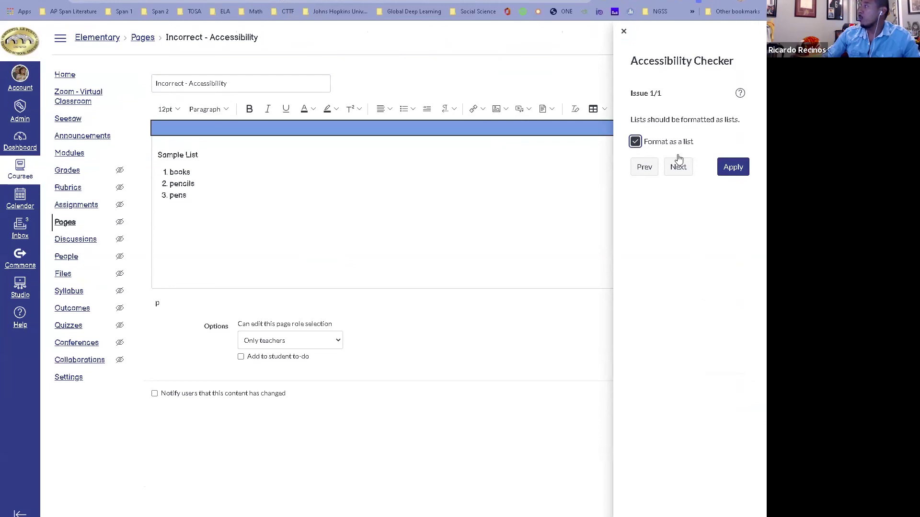
click(729, 170)
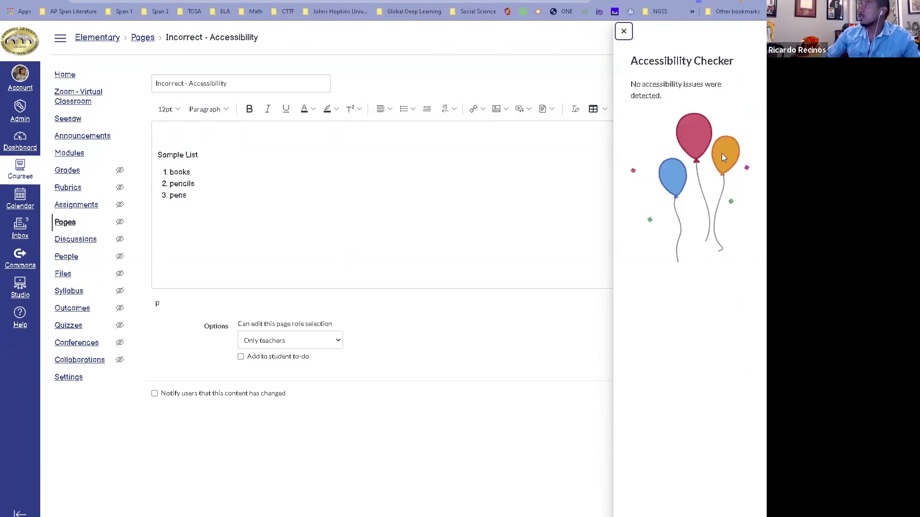
click(624, 31)
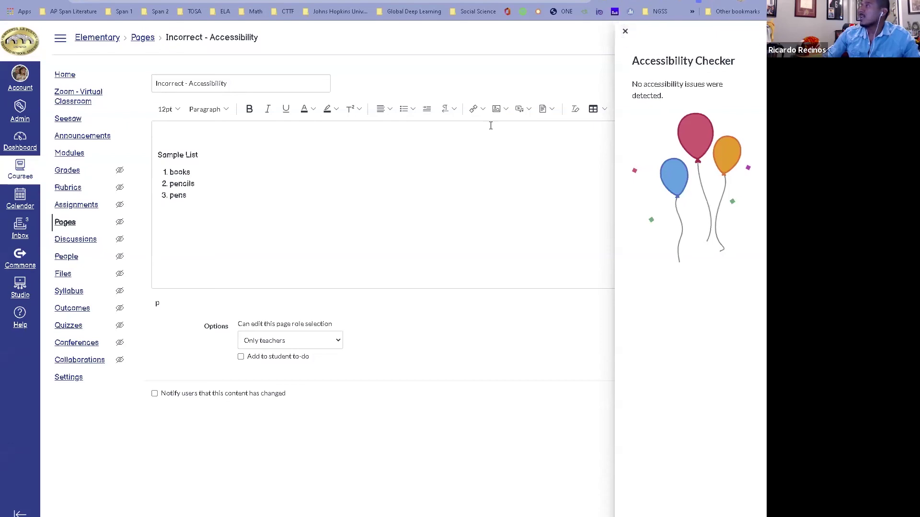
Upload the image pioneer-girl-skipping_1572947_inl-1.jpg from the computer and insert it below the numbered list
click(196, 202)
key(Return)
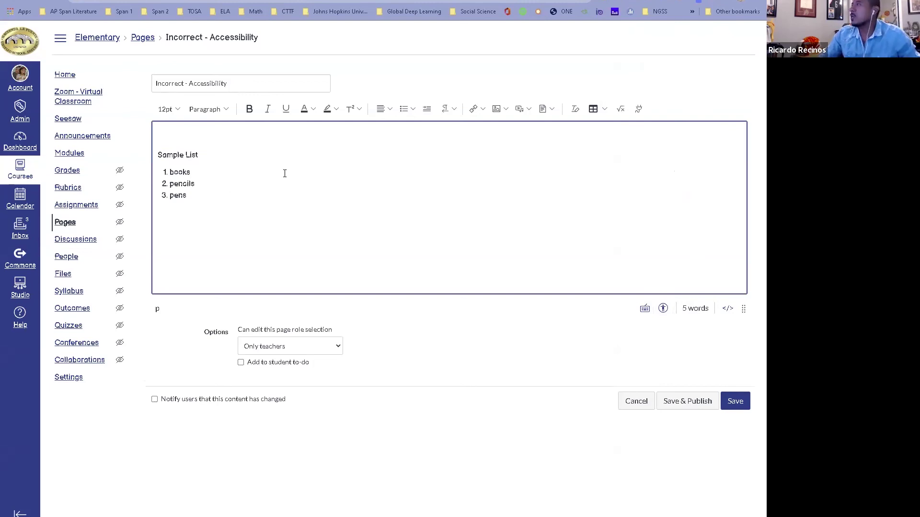
click(505, 109)
click(509, 129)
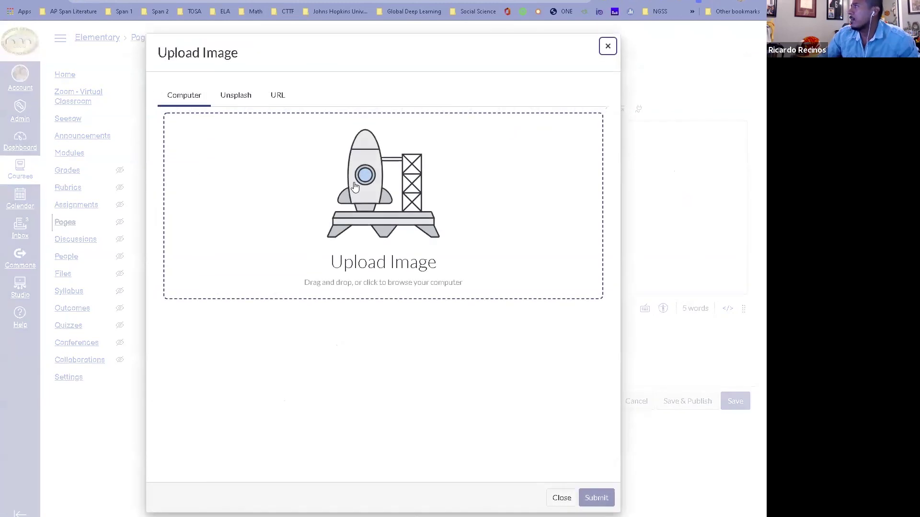
click(352, 177)
click(187, 129)
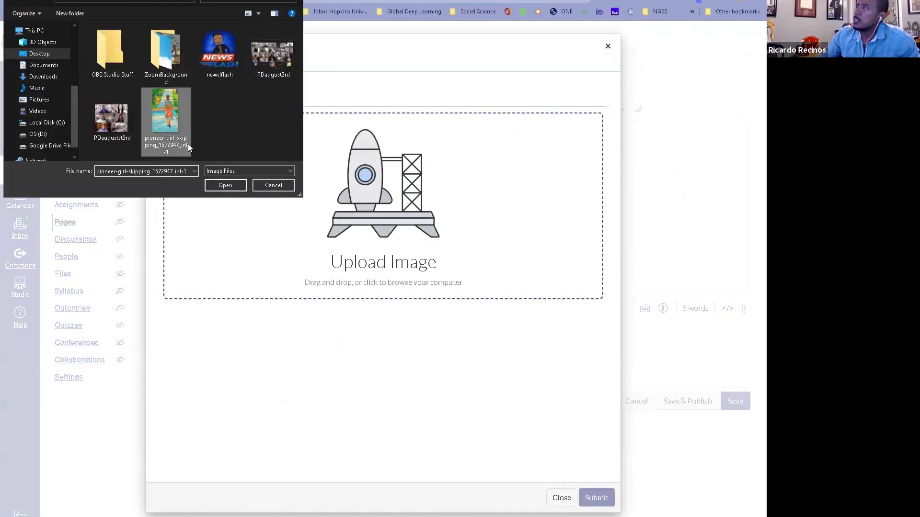
click(225, 186)
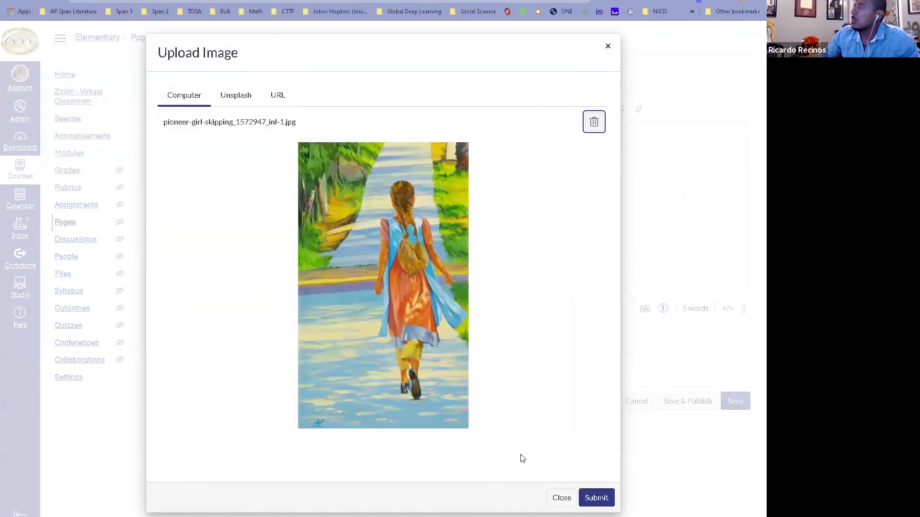
click(607, 498)
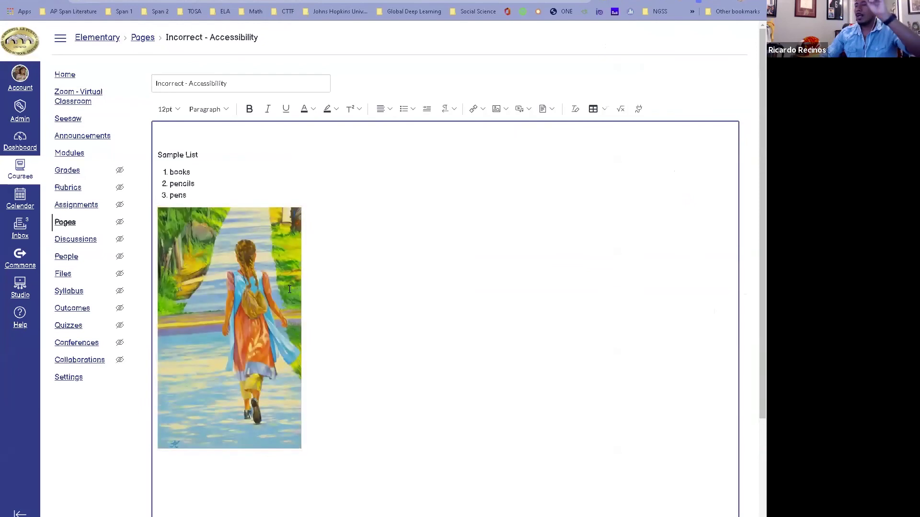
Run the accessibility checker on the inserted image and replace its filename alt text with "girl walking home"
click(269, 294)
scroll(519, 273, down, 3)
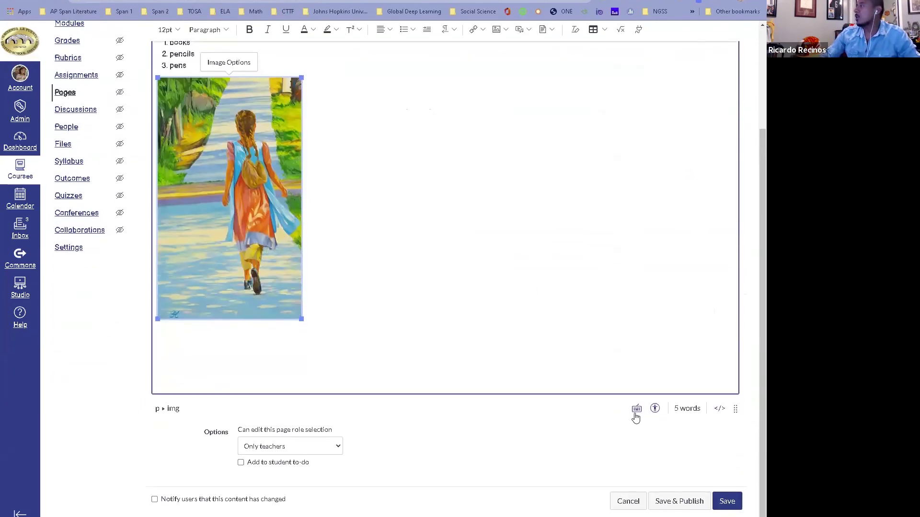
click(654, 408)
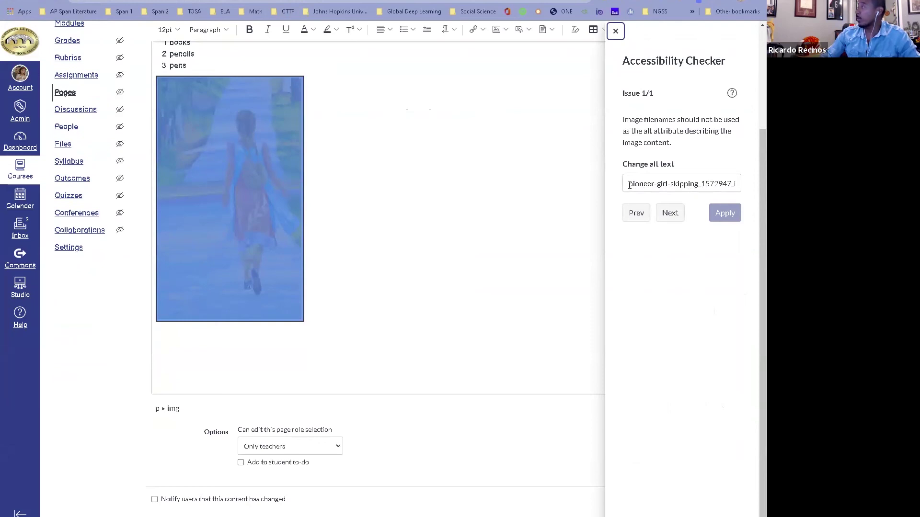
drag(629, 186, 747, 195)
key(BackSpace)
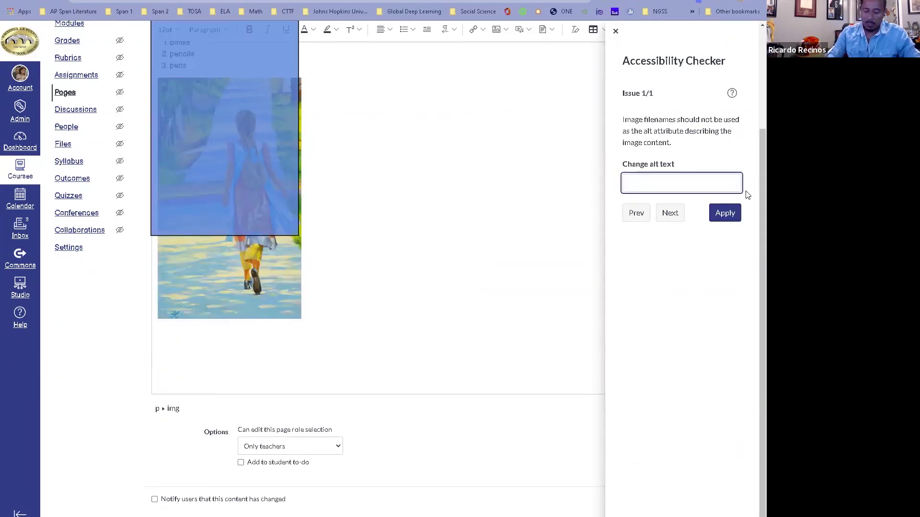
text(girl walking home)
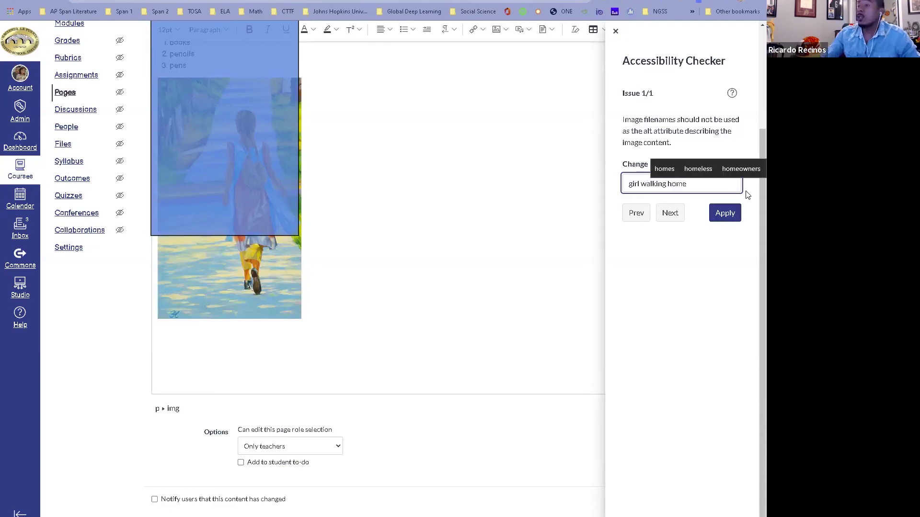
click(725, 214)
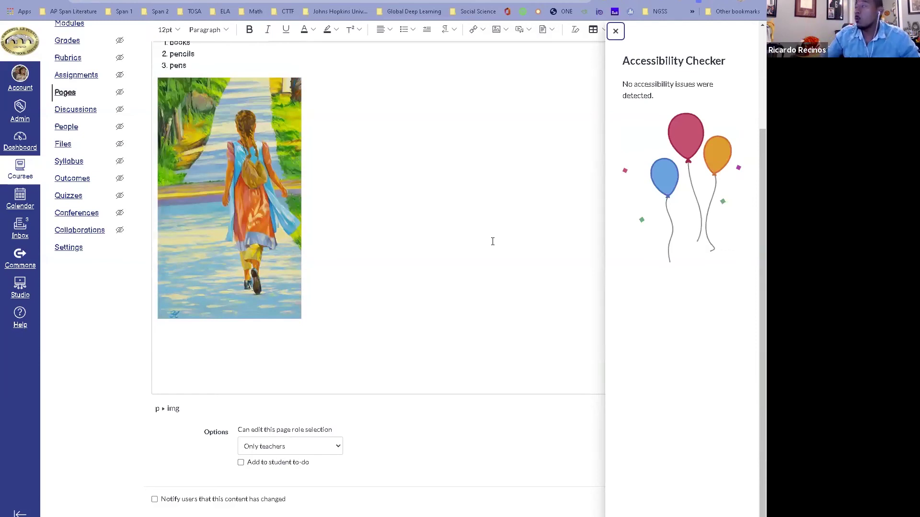
Delete the image, the numbered list and the "Sample List" heading from the page, and close the accessibility checker
key(BackSpace)
key(BackSpace)
key(BackSpace)
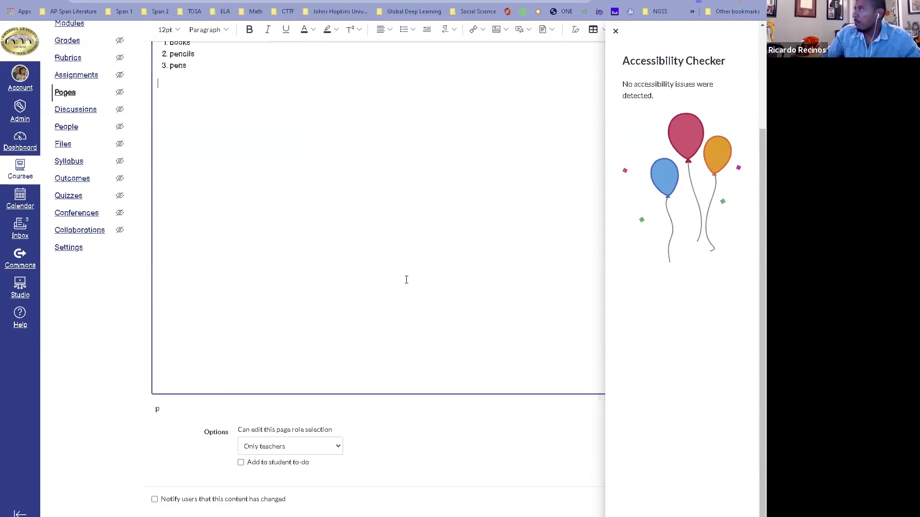
key(BackSpace)
key(BackSpace)
key(BackSpace)
key(BackSpace)
key(BackSpace)
key(BackSpace)
key(BackSpace)
key(BackSpace)
key(BackSpace)
key(BackSpace)
key(BackSpace)
key(BackSpace)
key(BackSpace)
key(BackSpace)
key(BackSpace)
key(BackSpace)
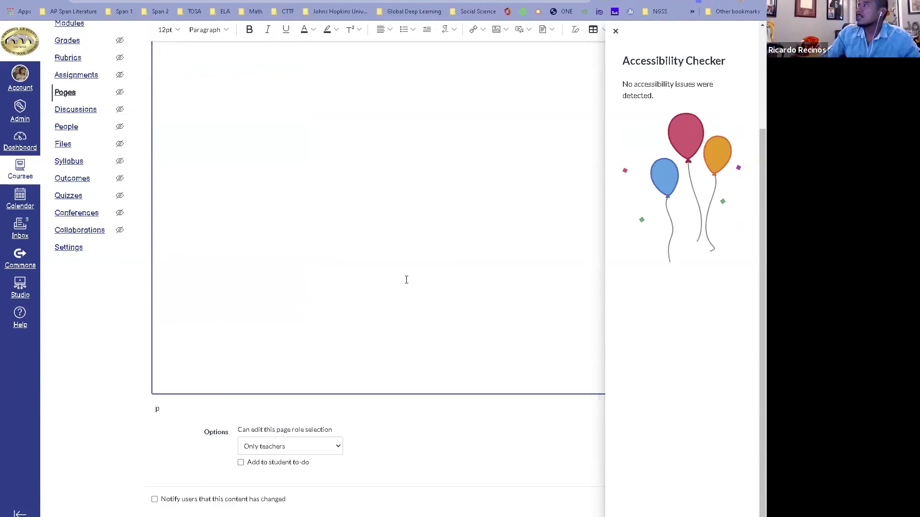
click(616, 30)
scroll(300, 191, up, 3)
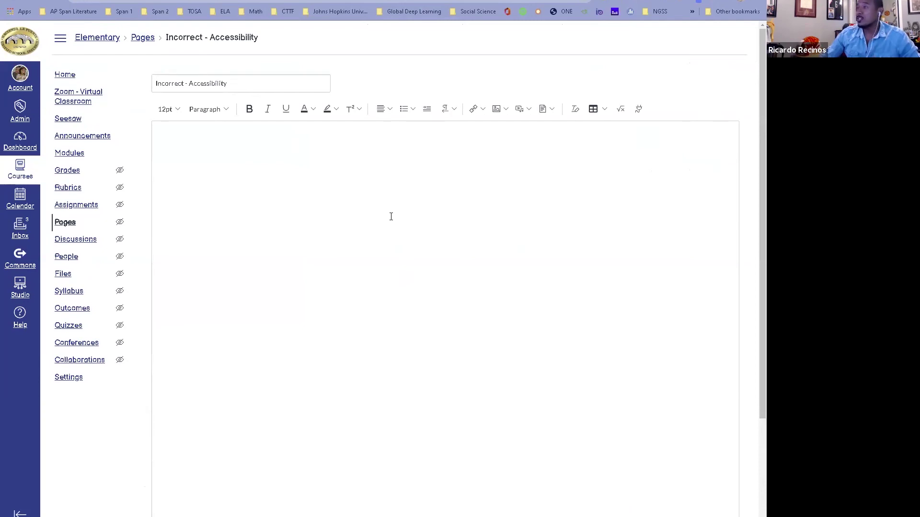
Switch to the raw HTML editor and delete all the leftover empty paragraph code
scroll(391, 216, down, 2)
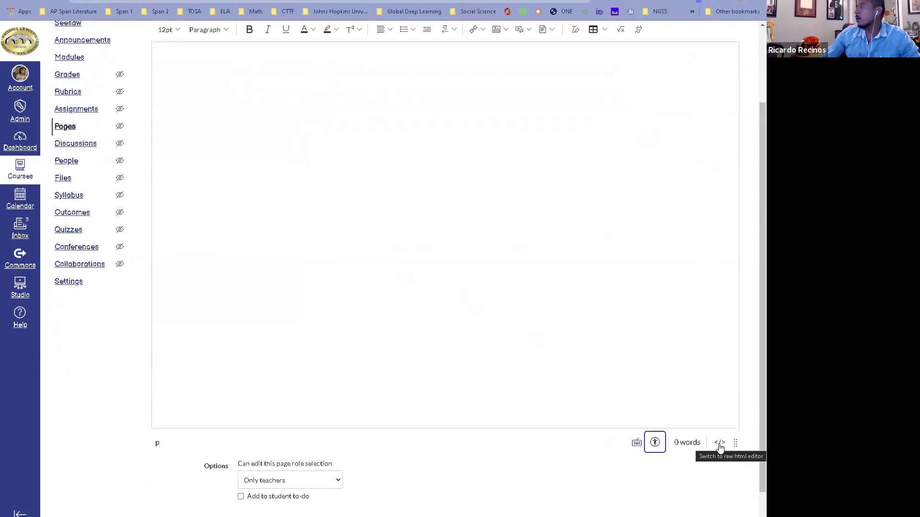
click(719, 446)
scroll(385, 246, up, 2)
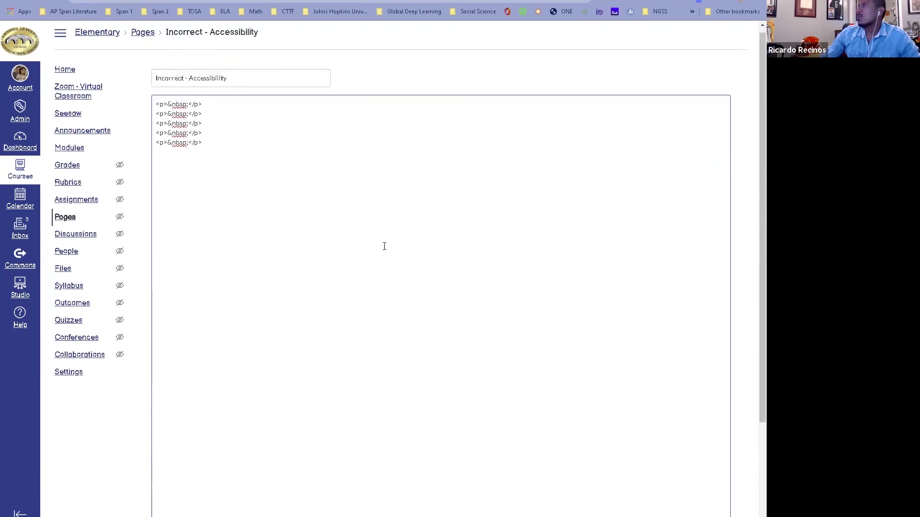
drag(204, 149, 145, 113)
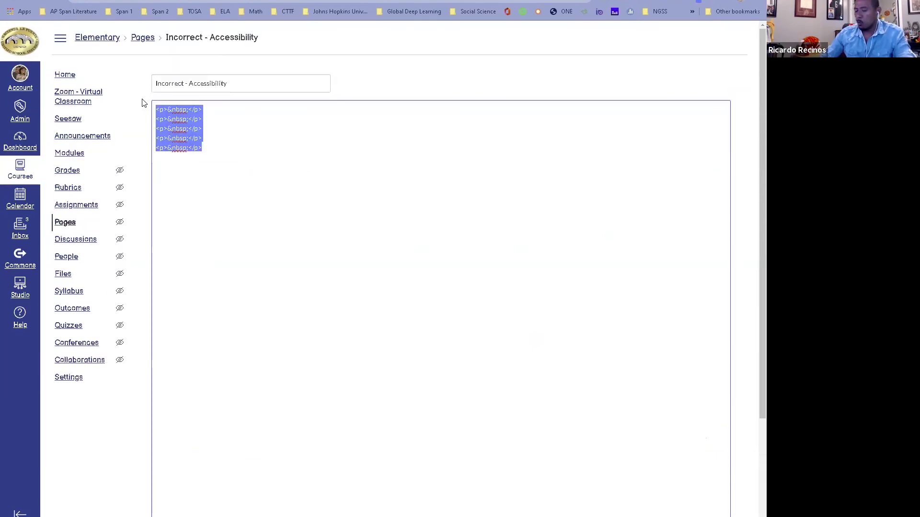
key(BackSpace)
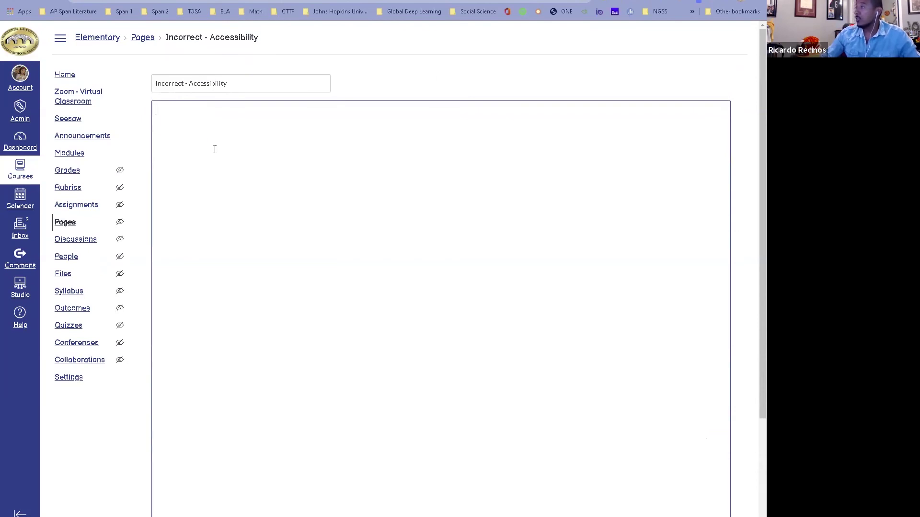
View the emptied page in the visual editor and return to the raw HTML editor
scroll(631, 387, down, 3)
click(720, 408)
scroll(337, 205, up, 3)
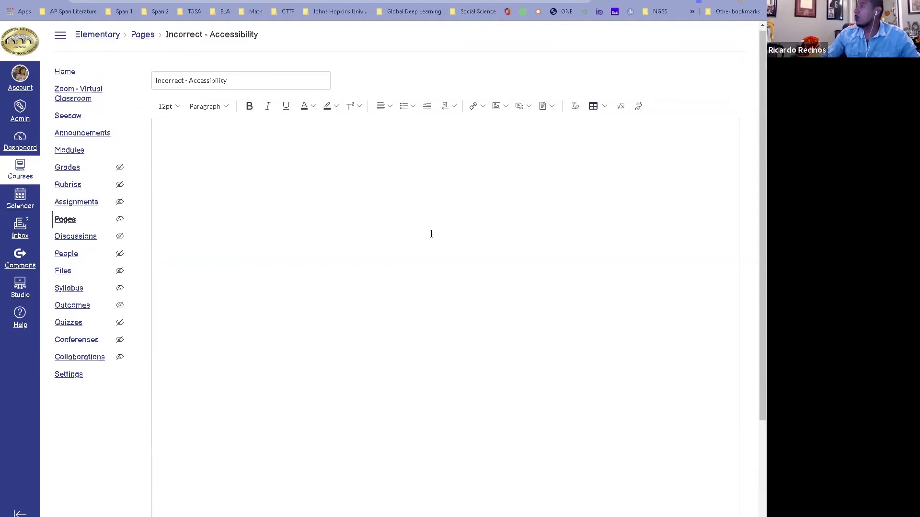
scroll(431, 234, down, 3)
click(717, 409)
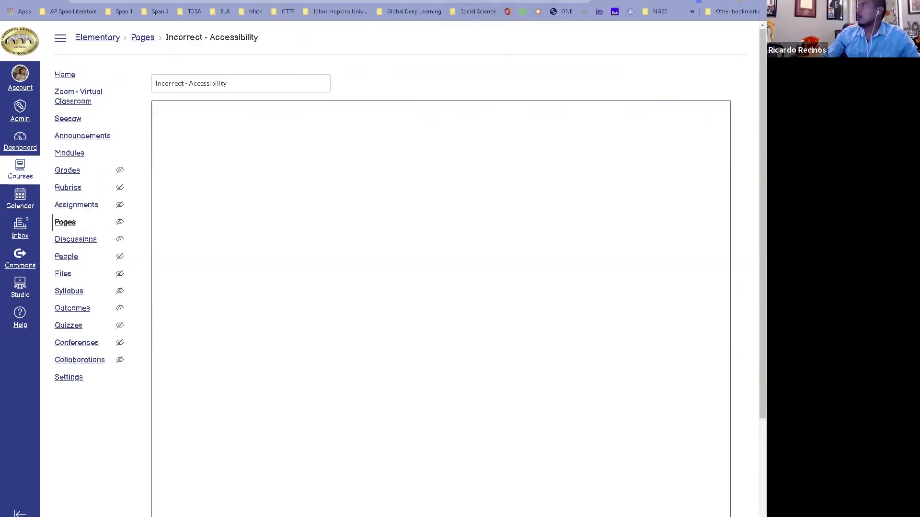
Switch to the "GAWHS - STUDENT REFERRAL" form in Google Forms and copy its embed HTML code
click(570, 1)
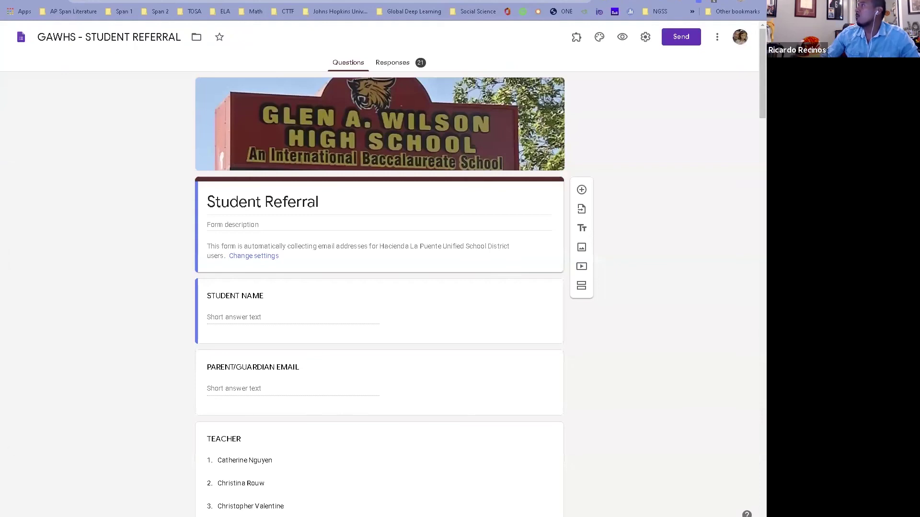
click(268, 0)
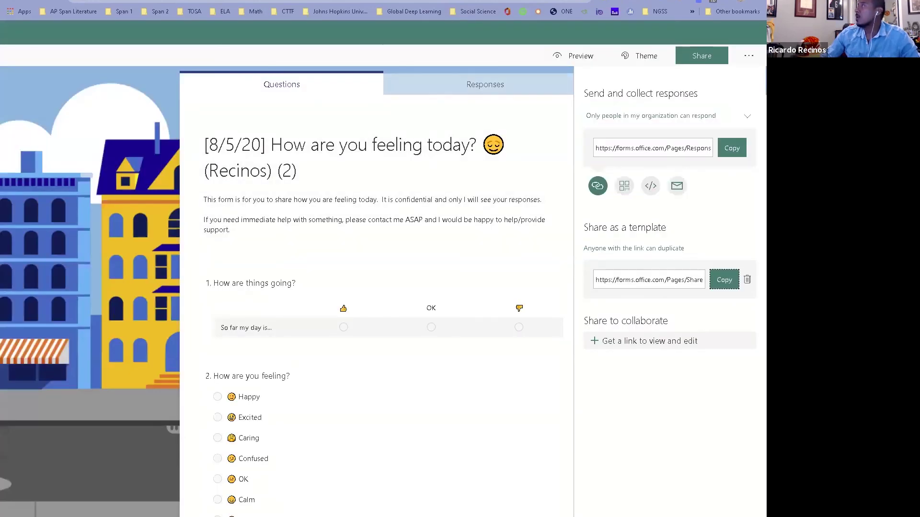
click(507, 0)
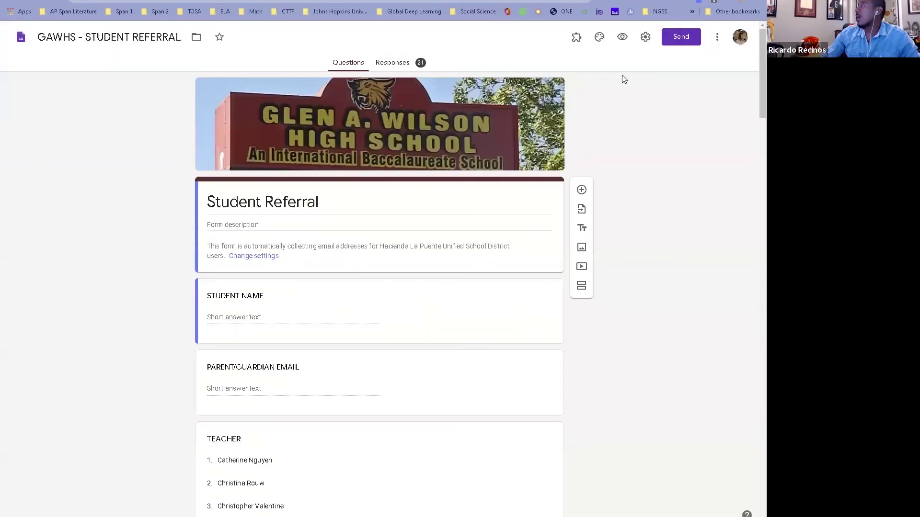
click(683, 45)
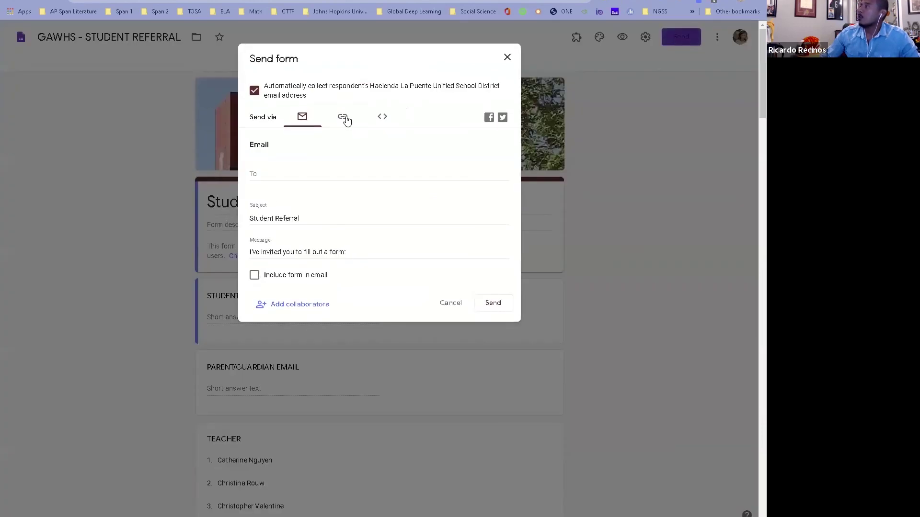
click(382, 119)
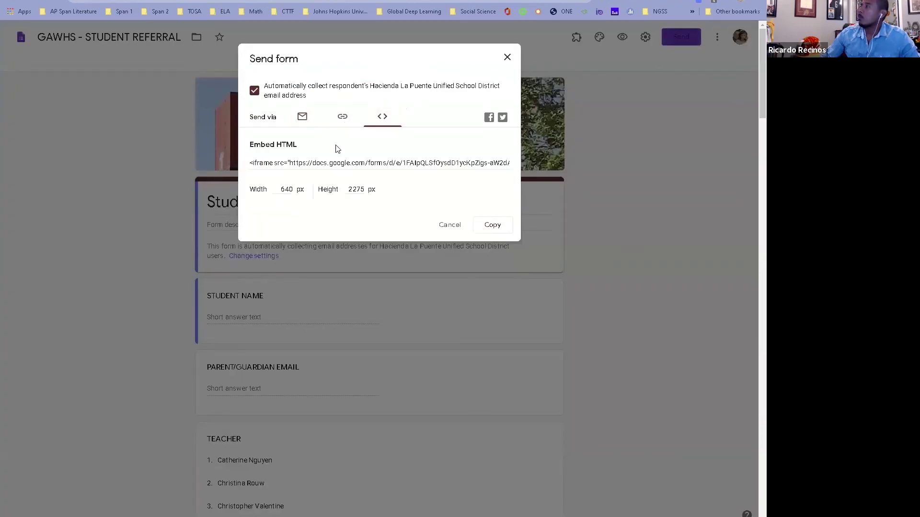
click(493, 224)
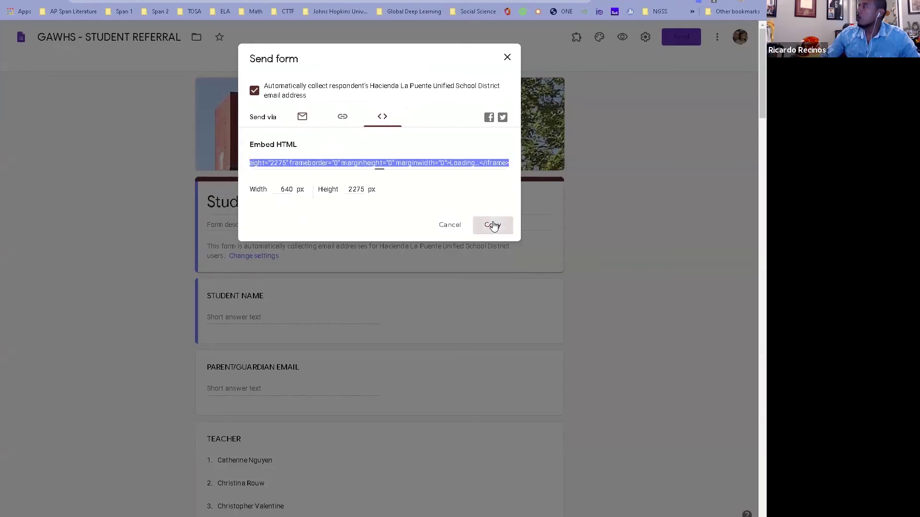
Return to the Canvas page, paste the form's embed code into the raw HTML, save, and review the embedded form
click(187, 0)
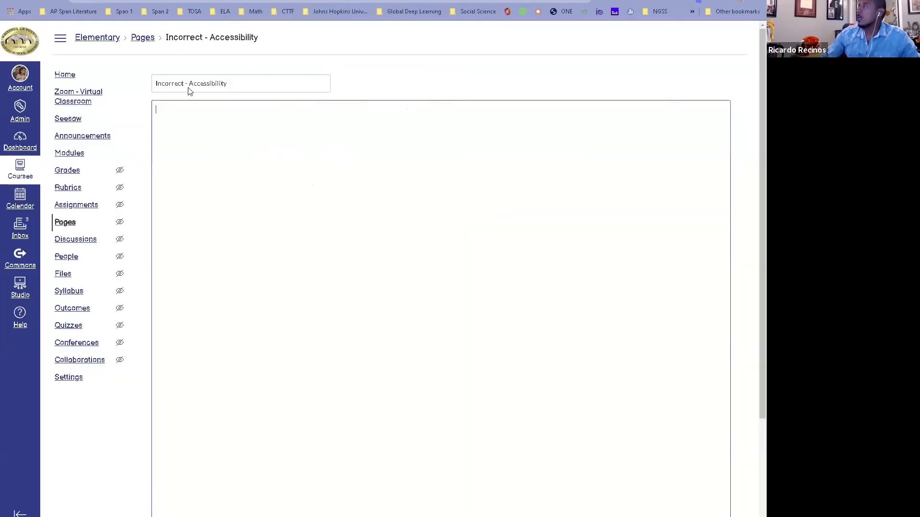
right_click(160, 114)
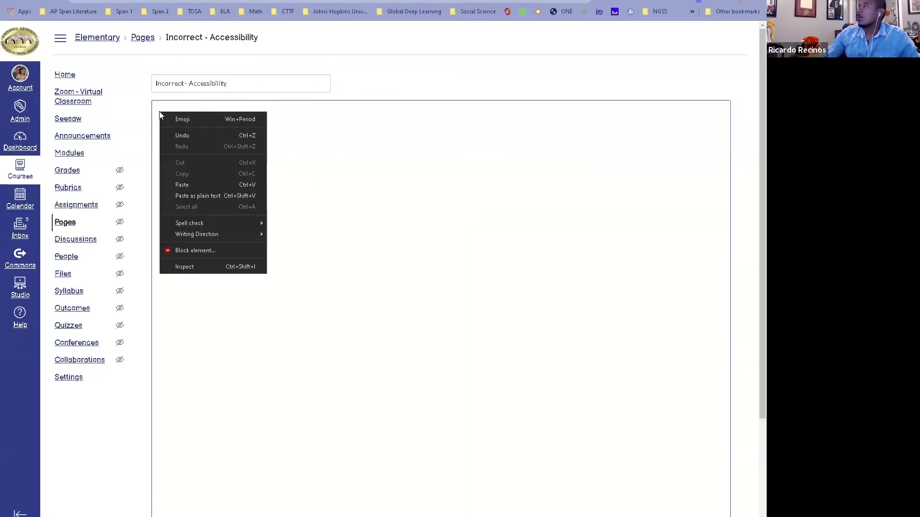
click(191, 182)
scroll(542, 260, down, 3)
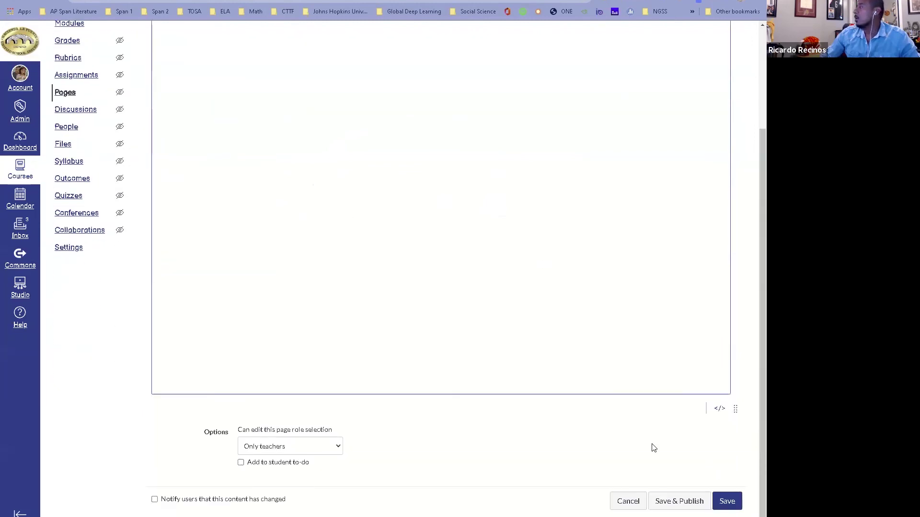
click(724, 501)
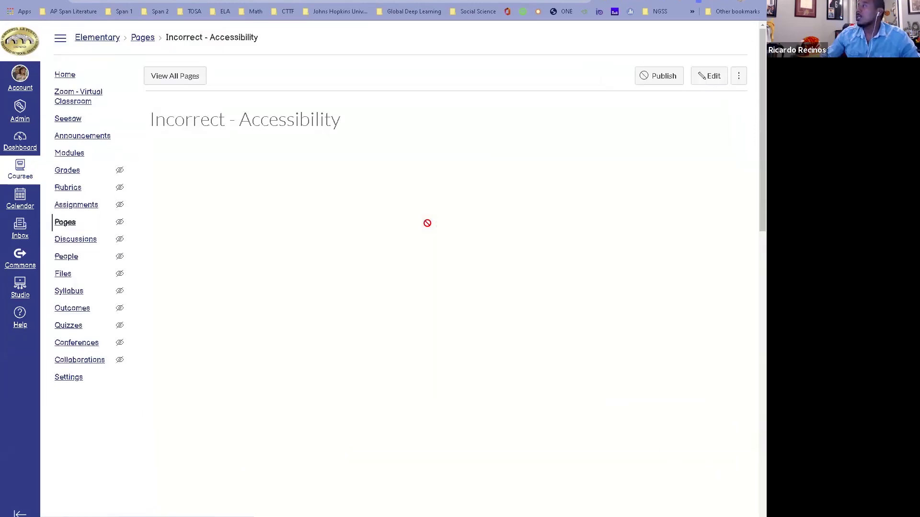
scroll(255, 198, down, 13)
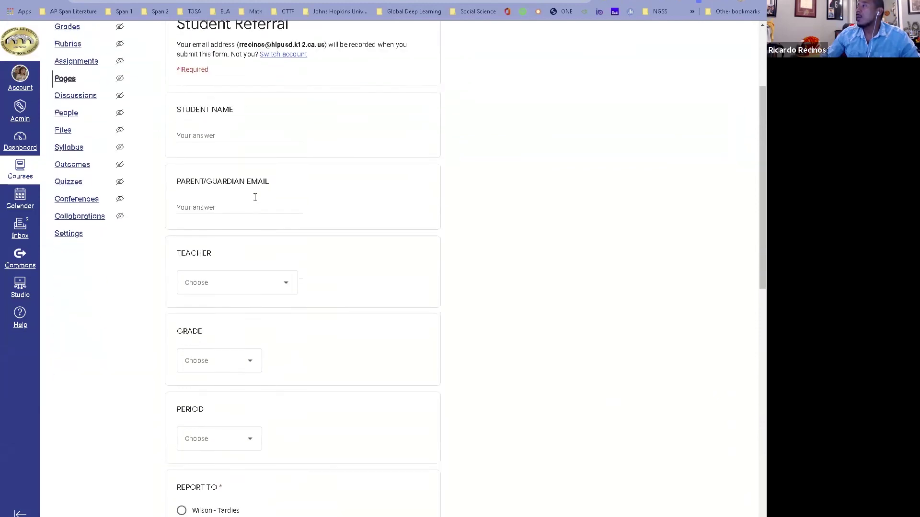
scroll(256, 203, up, 15)
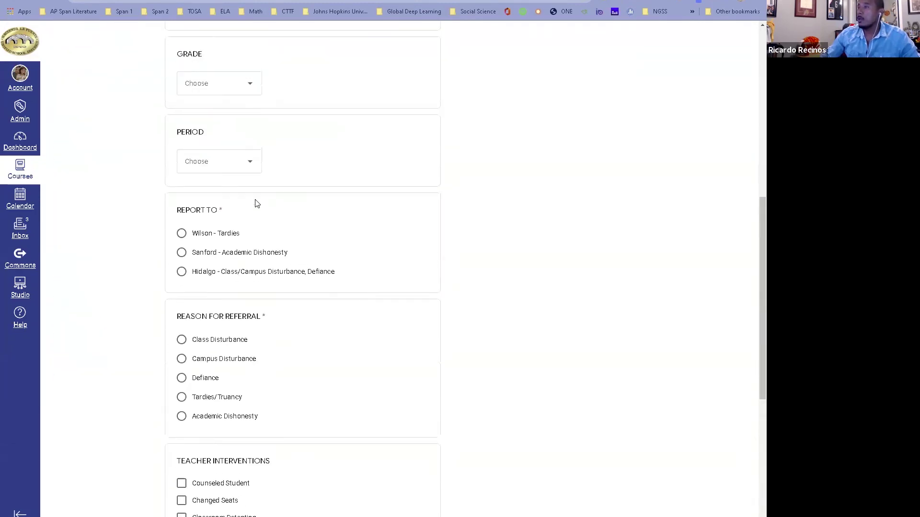